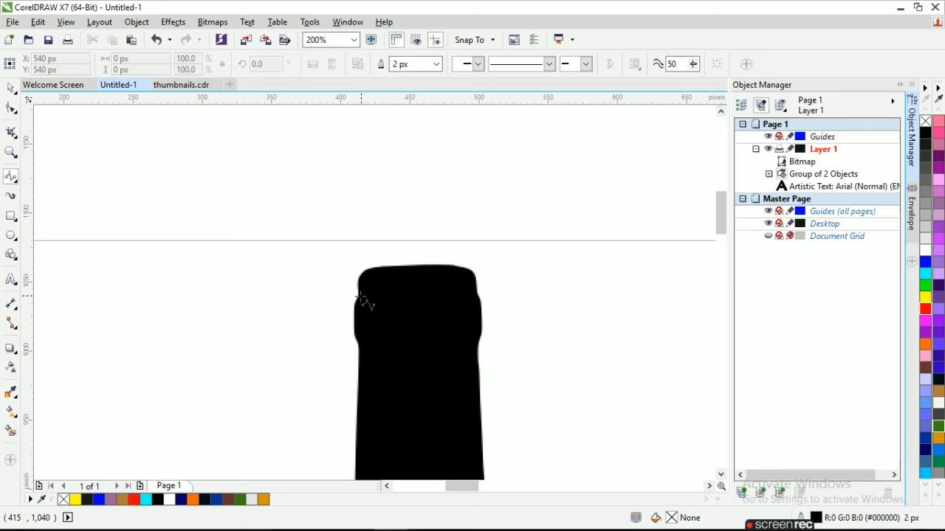
Step: Draw a closed B-Spline curve about 85 × 20 px around the cap at the top of the black bottle
click(358, 296)
click(414, 292)
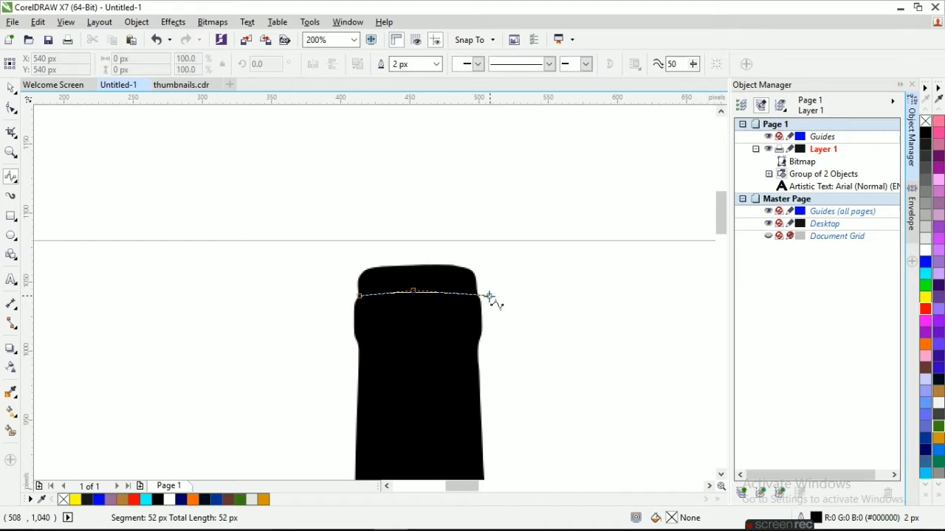
click(476, 277)
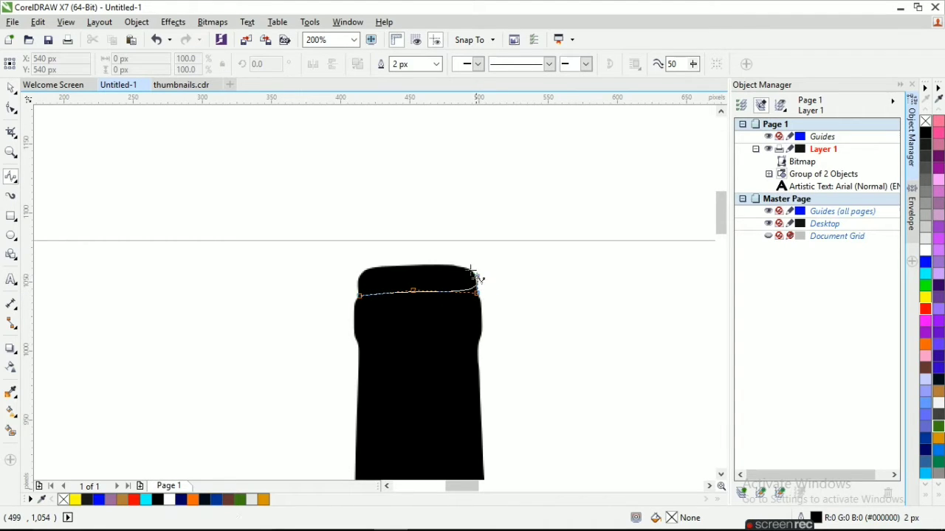
click(461, 265)
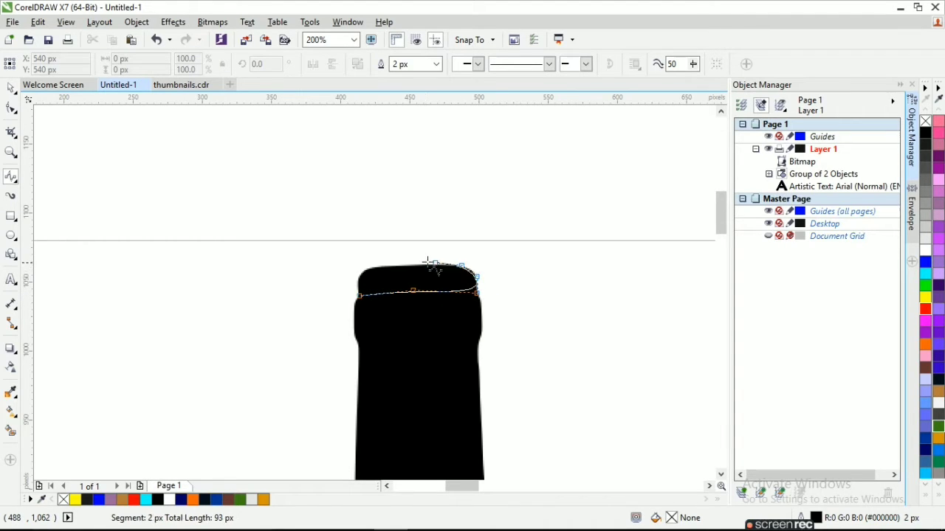
click(359, 273)
click(359, 295)
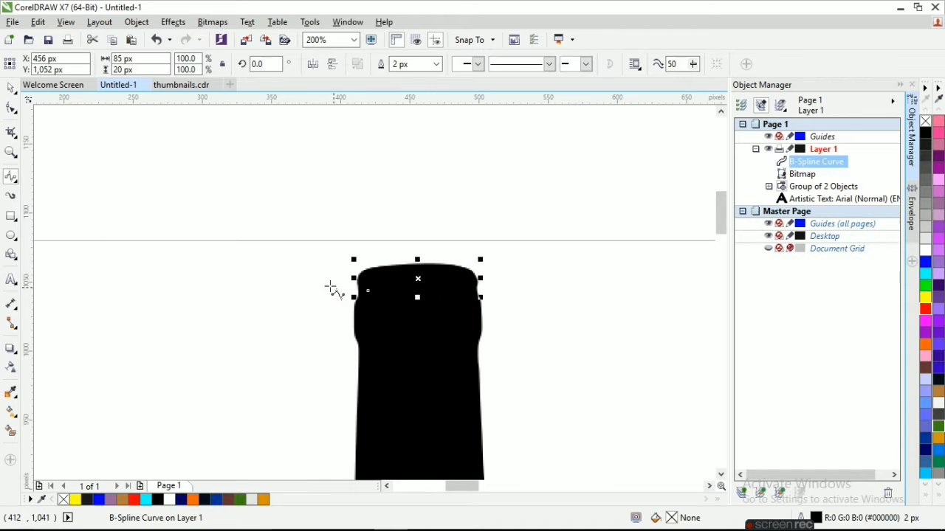
Step: Give the cap curve a yellow outline with Hairline width
right_click(924, 296)
click(437, 64)
click(408, 88)
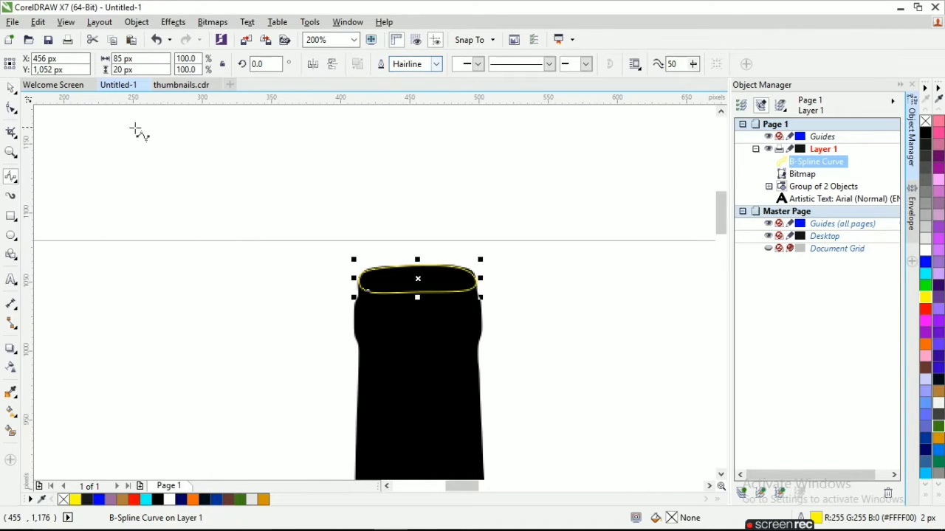
Step: Reshape the cap curve by sharpening its lower corners and moving its control points to follow the bottle top's contour
click(11, 107)
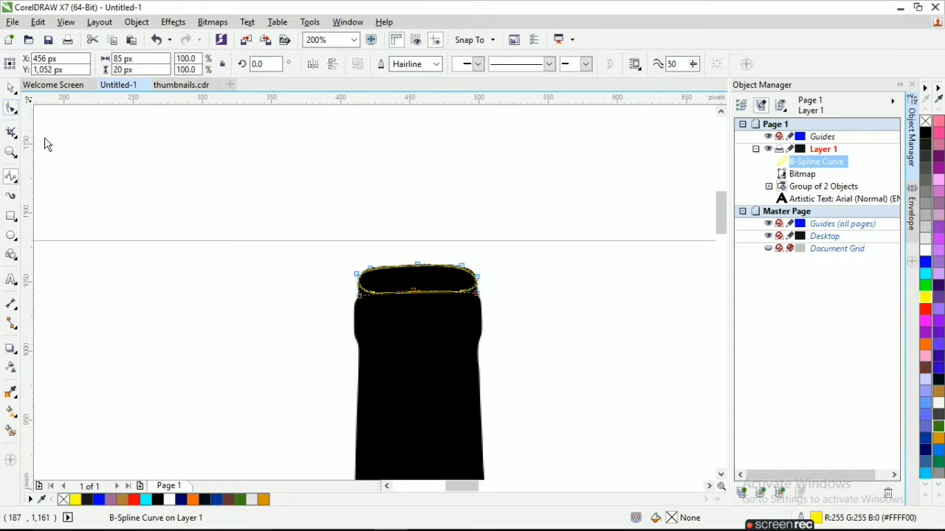
click(359, 295)
click(131, 64)
click(477, 294)
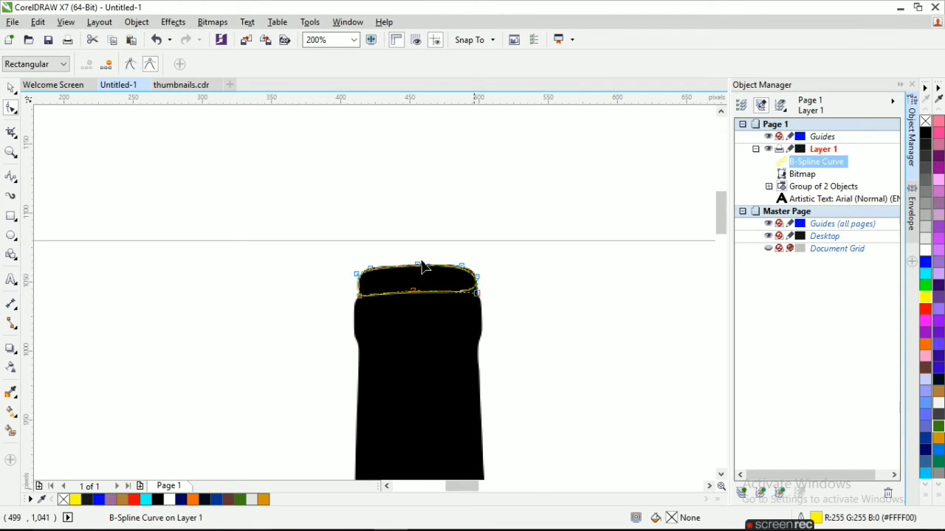
scroll(456, 299, up, 1)
drag(507, 301, 499, 293)
drag(262, 298, 264, 296)
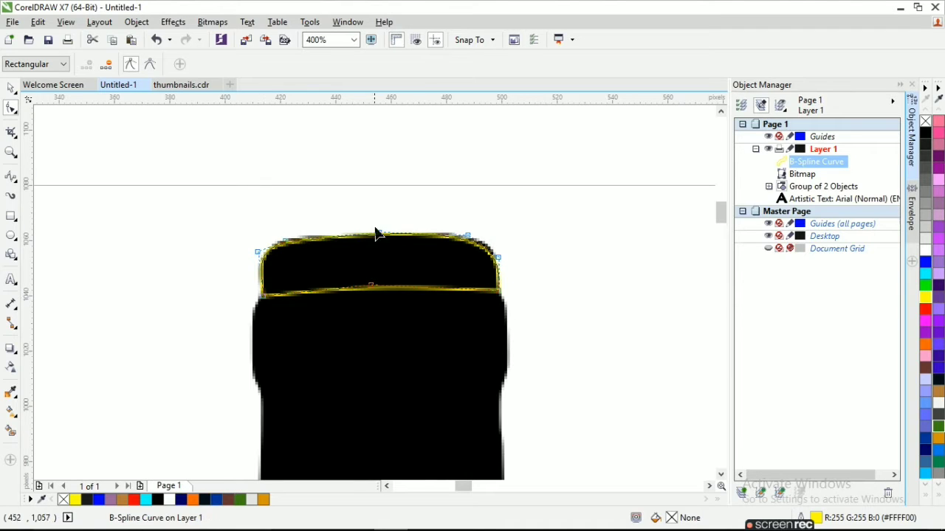
drag(502, 272, 469, 238)
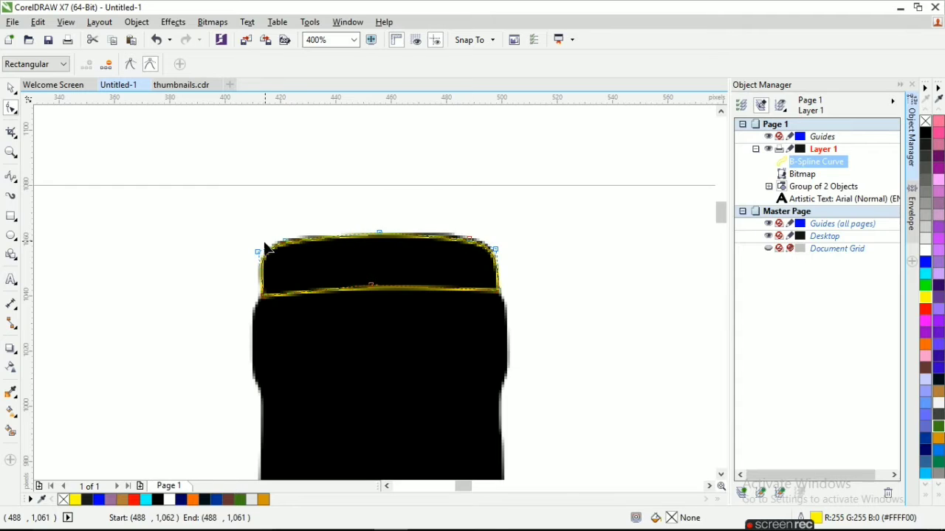
scroll(258, 251, down, 1)
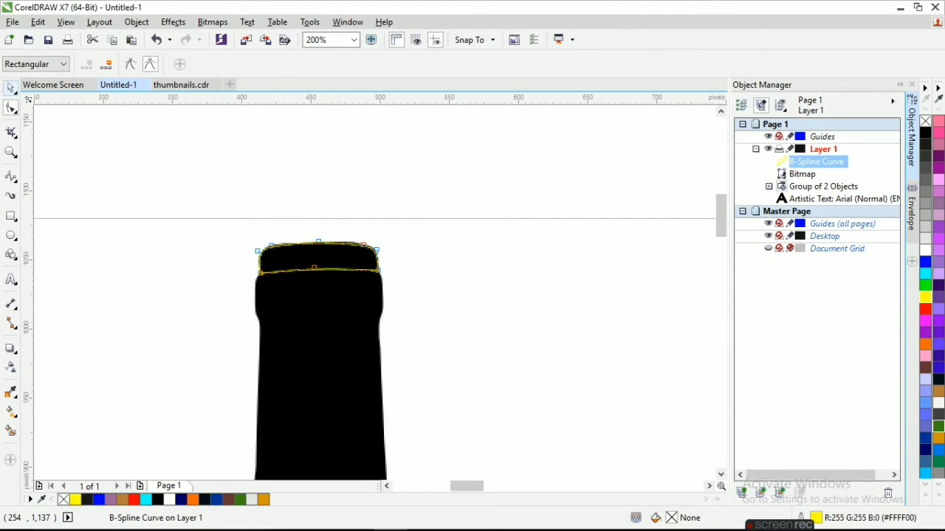
Step: Fill the cap curve with red and remove its outline
key(space)
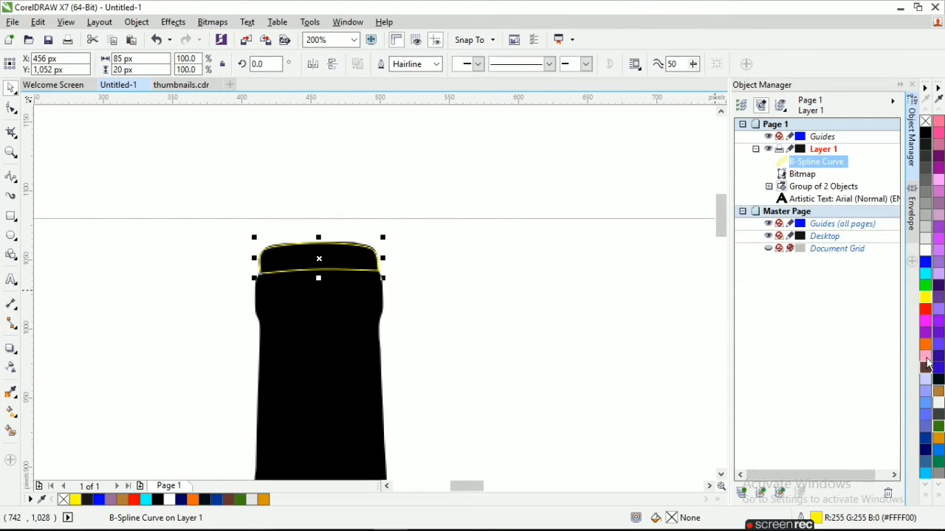
click(926, 311)
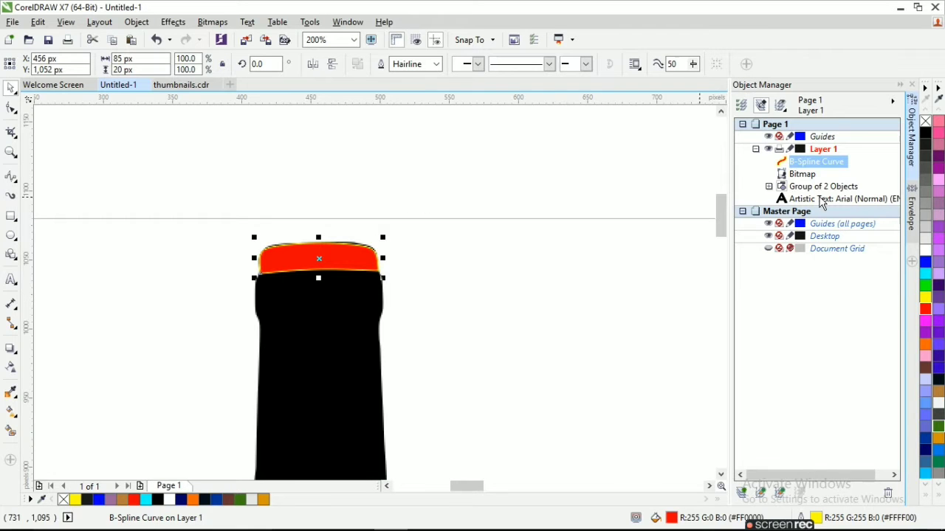
right_click(926, 122)
Step: Examine how the red cap shape fits the top of the bottle silhouette
click(478, 296)
scroll(352, 278, up, 1)
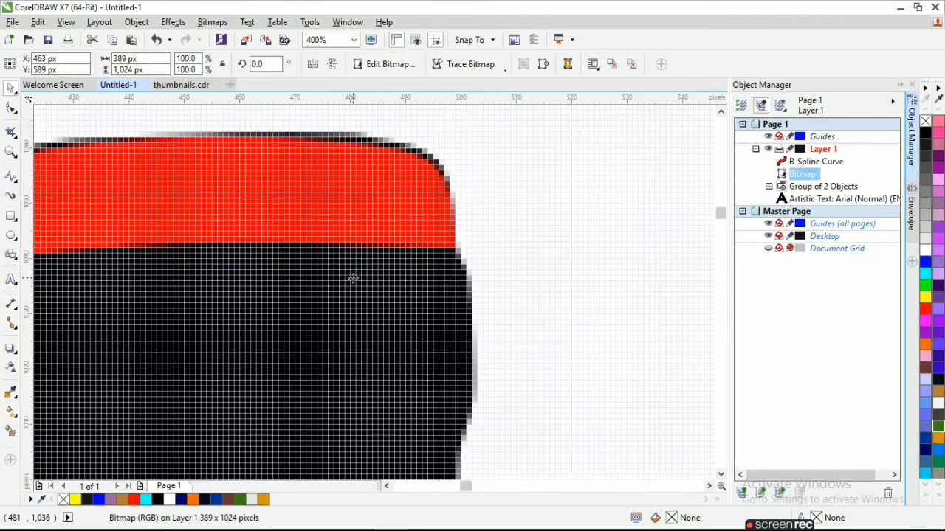
scroll(396, 297, down, 1)
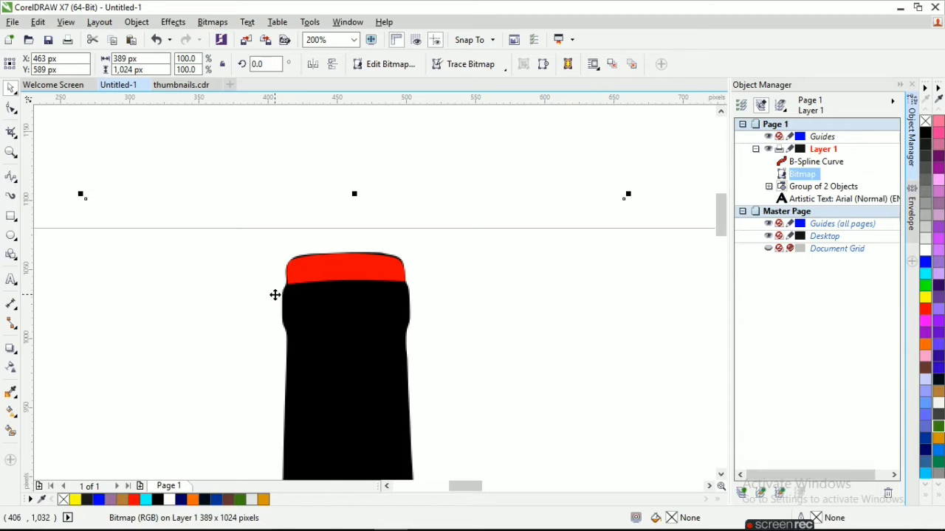
scroll(199, 317, down, 2)
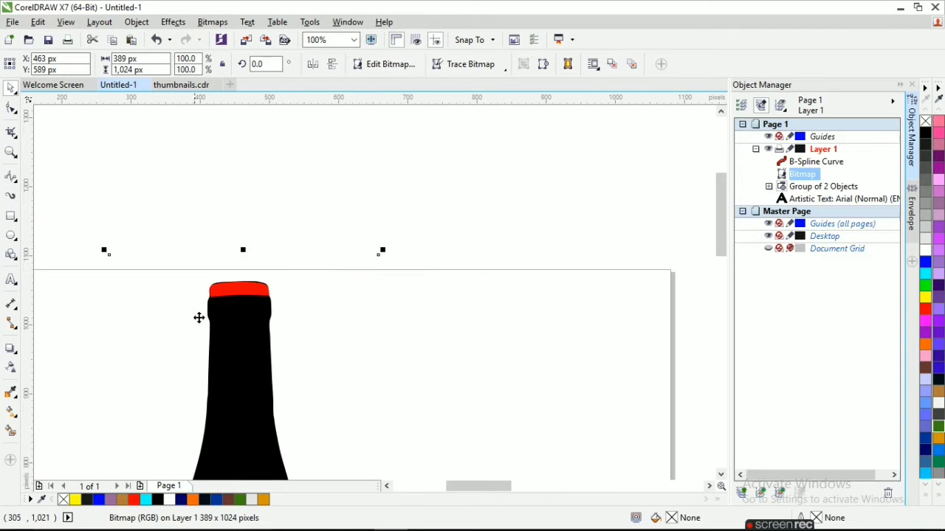
scroll(219, 312, up, 2)
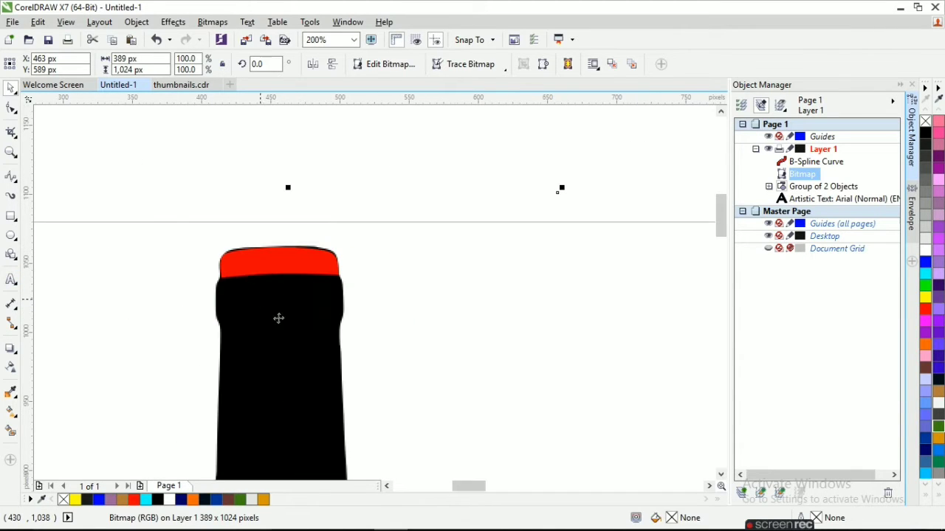
scroll(276, 318, down, 3)
scroll(259, 305, up, 1)
scroll(147, 279, down, 1)
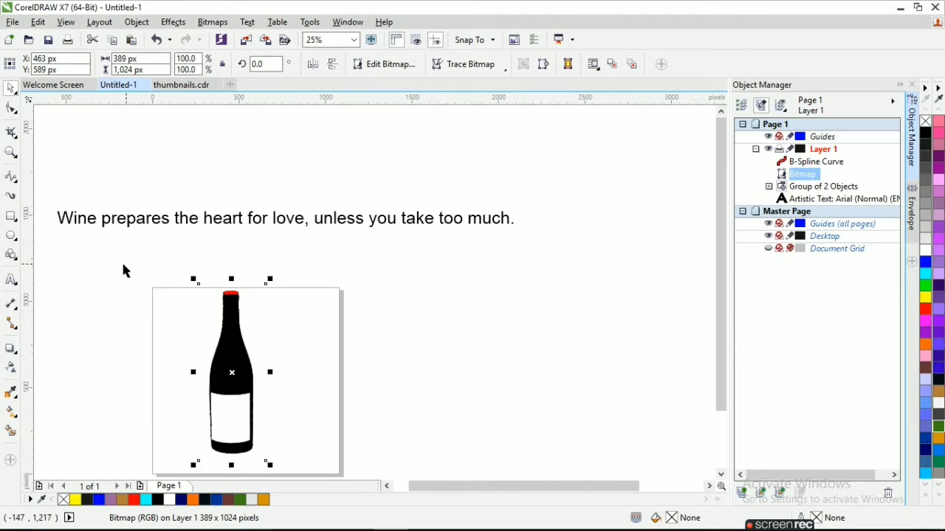
Step: Add the artistic text "WINE" on the page to the right of the bottle's neck
click(11, 279)
scroll(296, 310, up, 1)
click(296, 313)
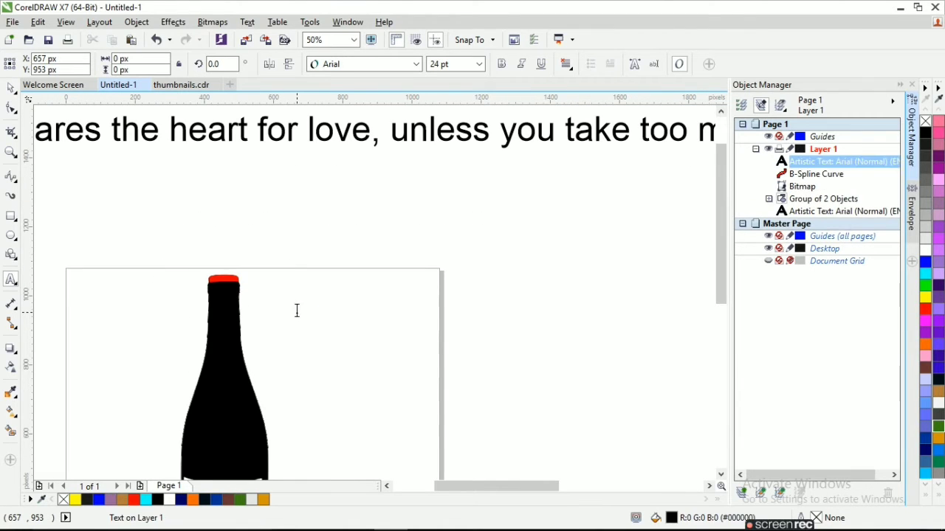
text(WINE)
click(11, 87)
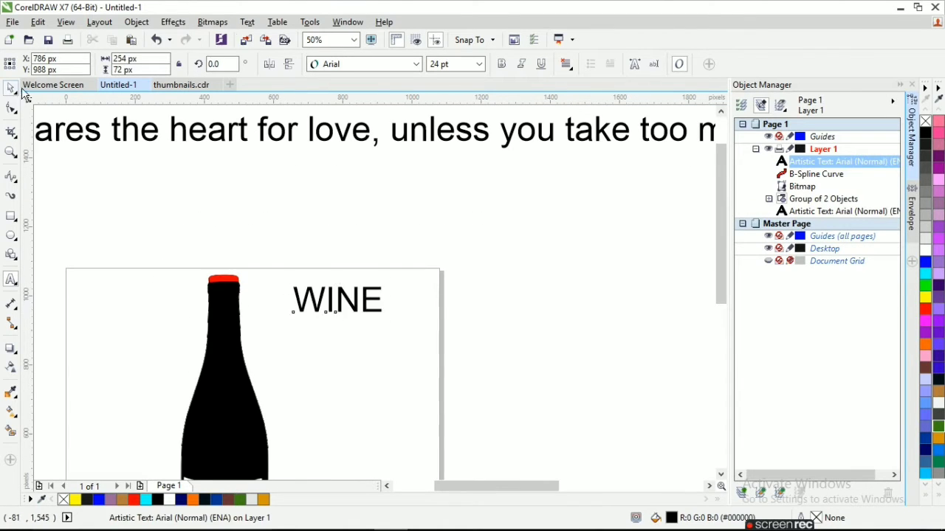
Step: Set the WINE text's font to NEXT ART (Bold)
click(380, 65)
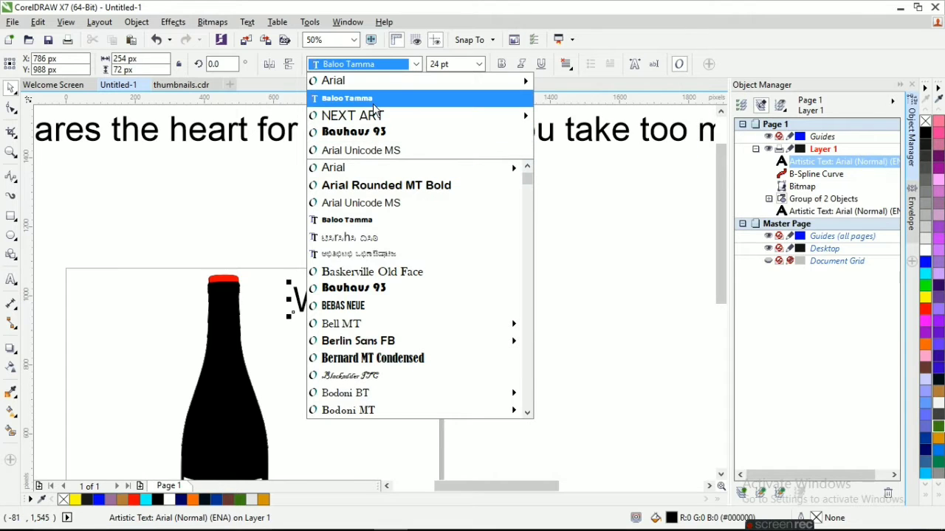
text(n)
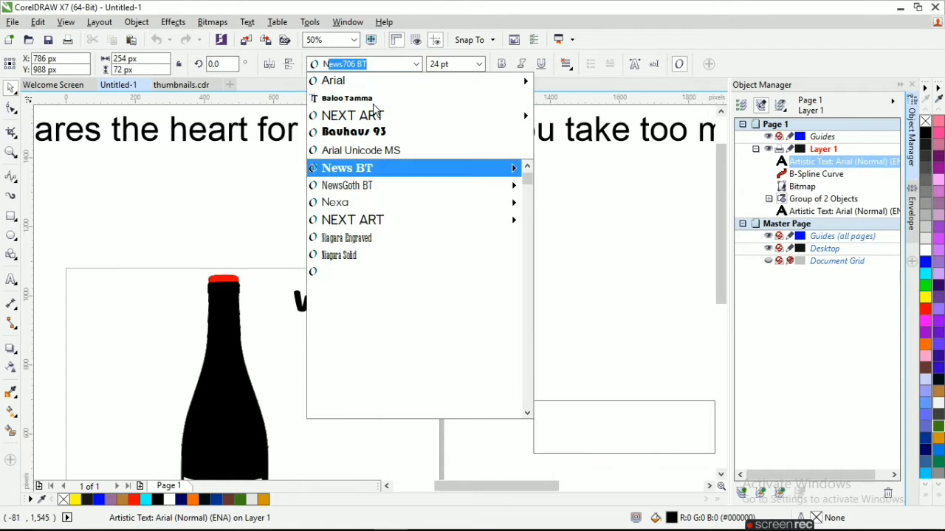
mouse_move(383, 218)
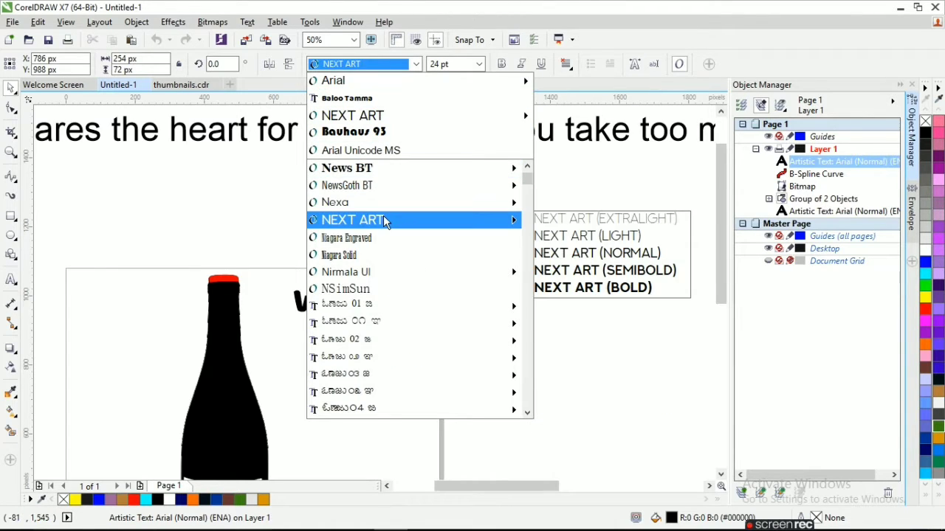
click(623, 286)
Step: Move the WINE text onto the bottle's neck, shrink it to about 85 × 23 px and fill it green
drag(340, 305, 255, 304)
drag(304, 316, 242, 306)
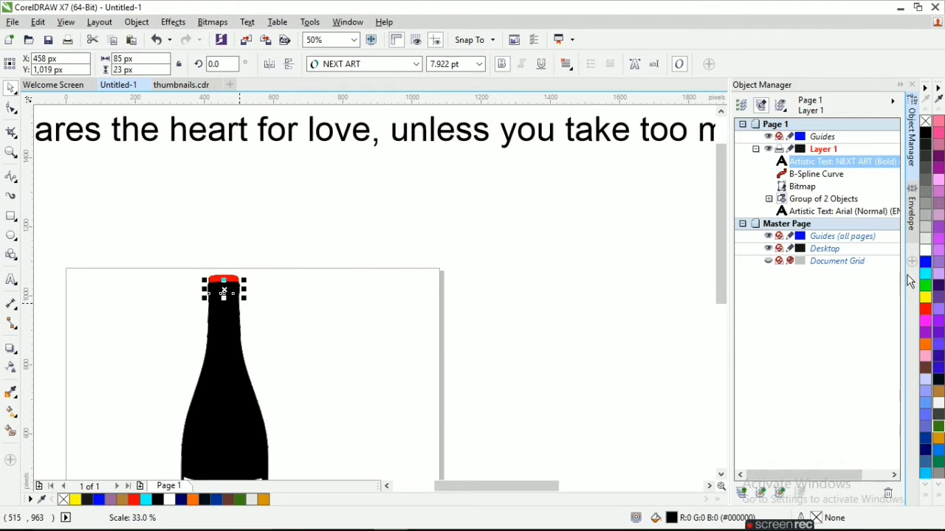
click(928, 292)
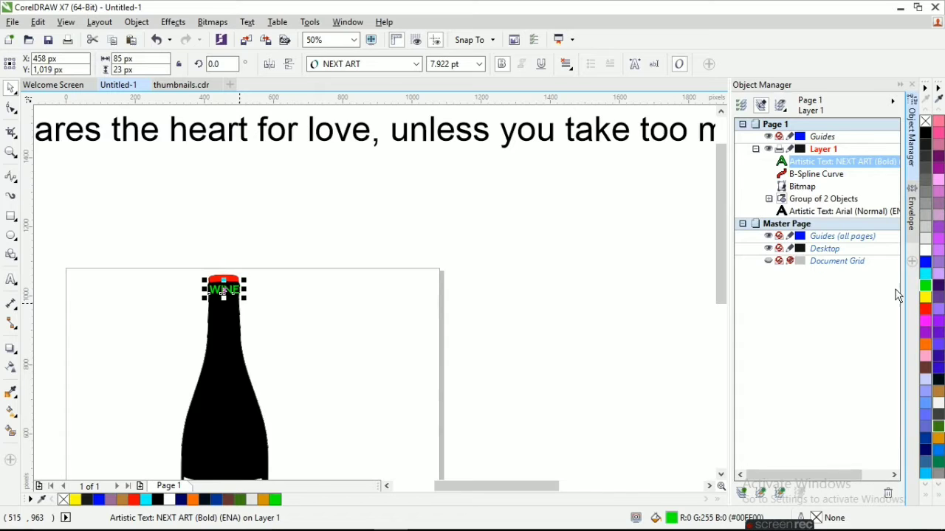
Step: Place the WINE text just beneath the red cap and enlarge it to about 89 × 24 px
scroll(279, 274, up, 1)
scroll(135, 297, up, 1)
drag(200, 313, 265, 289)
scroll(259, 289, up, 1)
scroll(147, 338, down, 1)
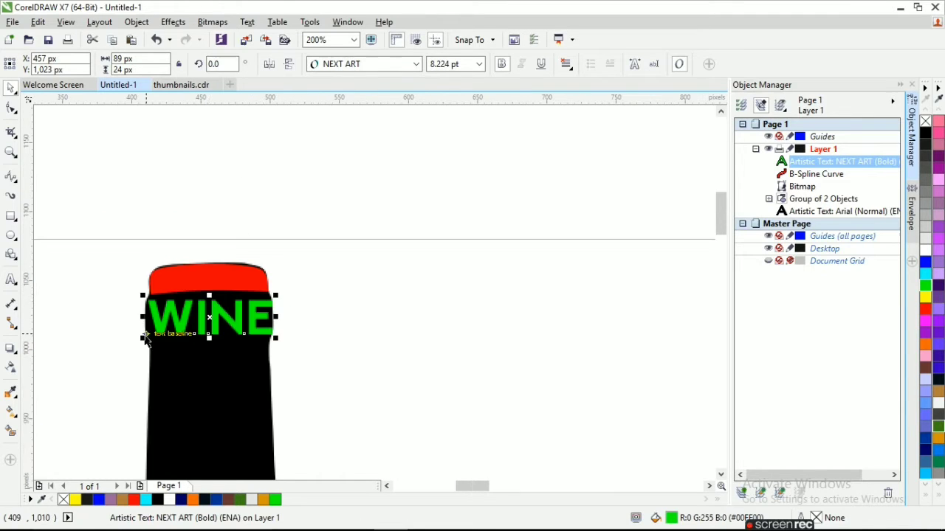
Step: Change the WINE text's font to Bauhaus 93
scroll(149, 325, up, 1)
click(354, 64)
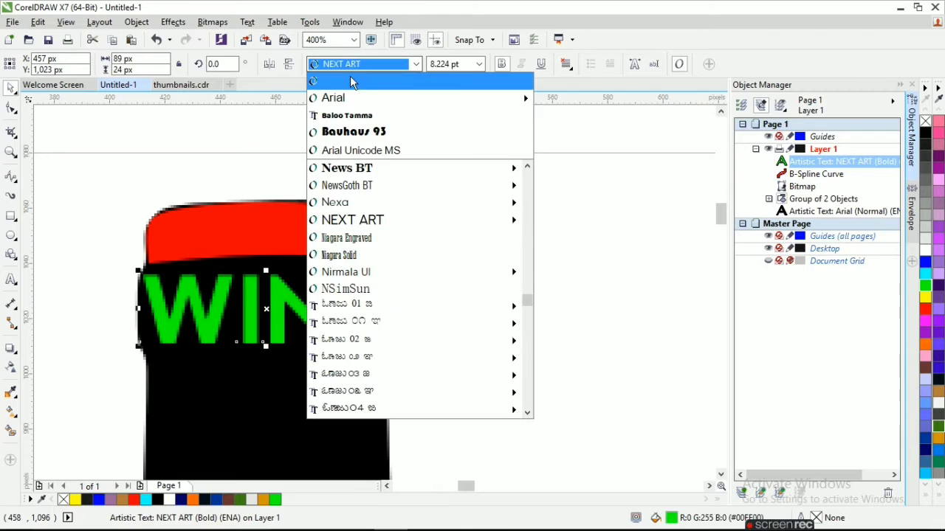
mouse_move(355, 85)
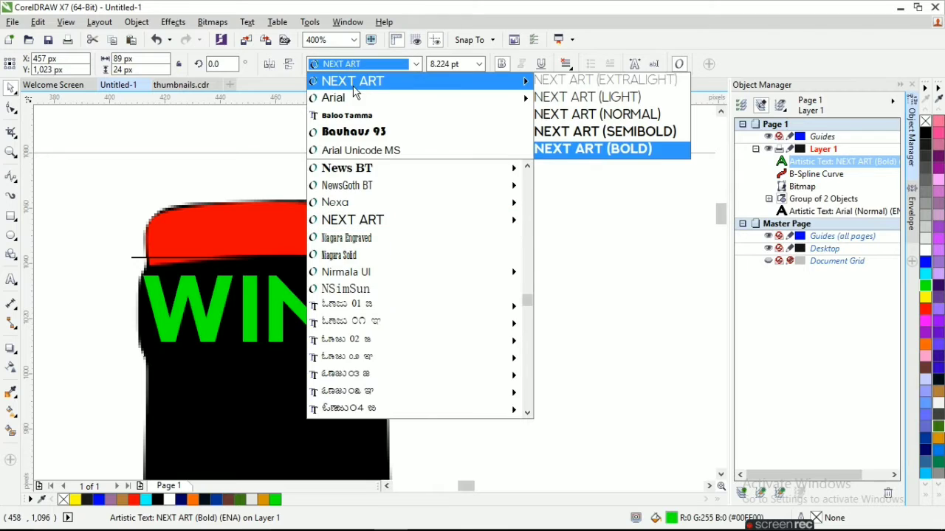
click(355, 132)
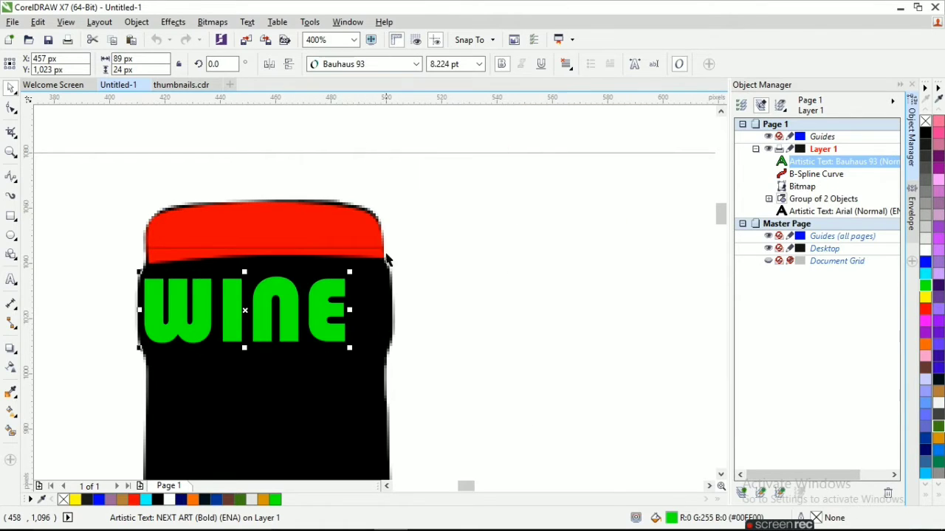
Step: Enlarge the WINE text to about 92 × 30 px and position it across the neck's bulge below the red cap
drag(347, 273, 425, 259)
key(Down)
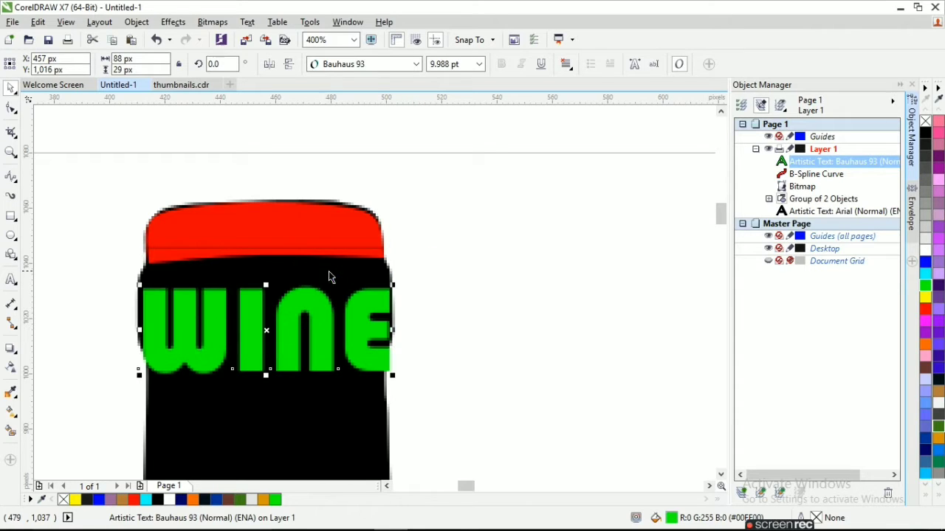
key(Up)
drag(270, 303, 258, 312)
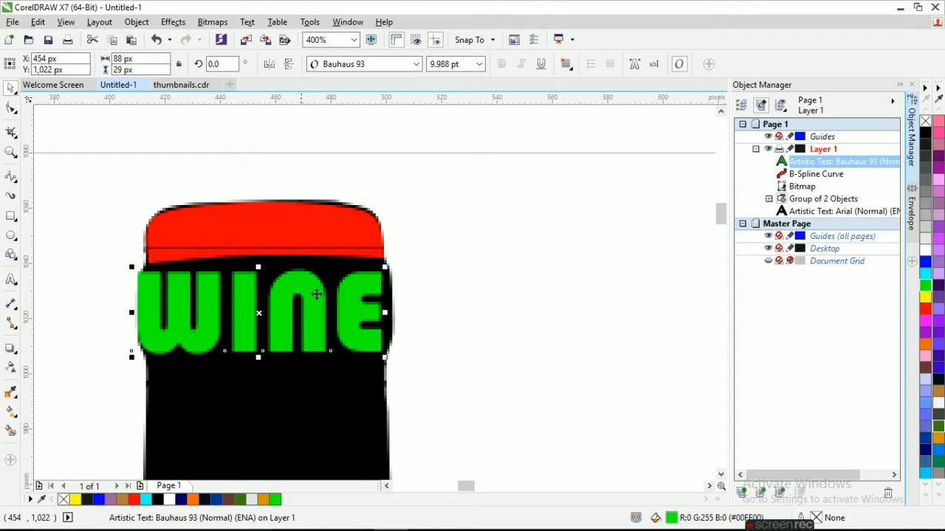
drag(384, 268, 397, 264)
Step: Apply an Envelope to the WINE text and pull its two right corner nodes inward to follow the neck's right edge
click(10, 357)
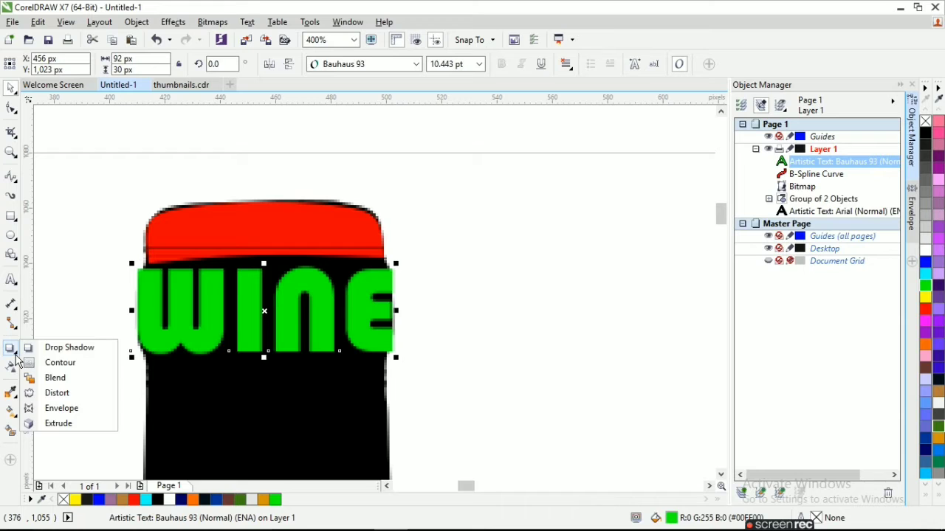
click(74, 414)
scroll(388, 359, up, 1)
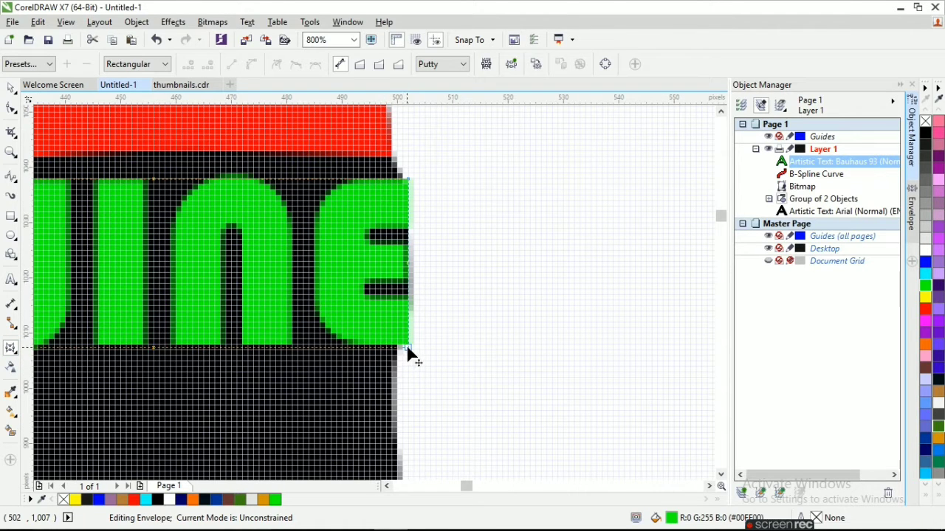
drag(407, 347, 396, 348)
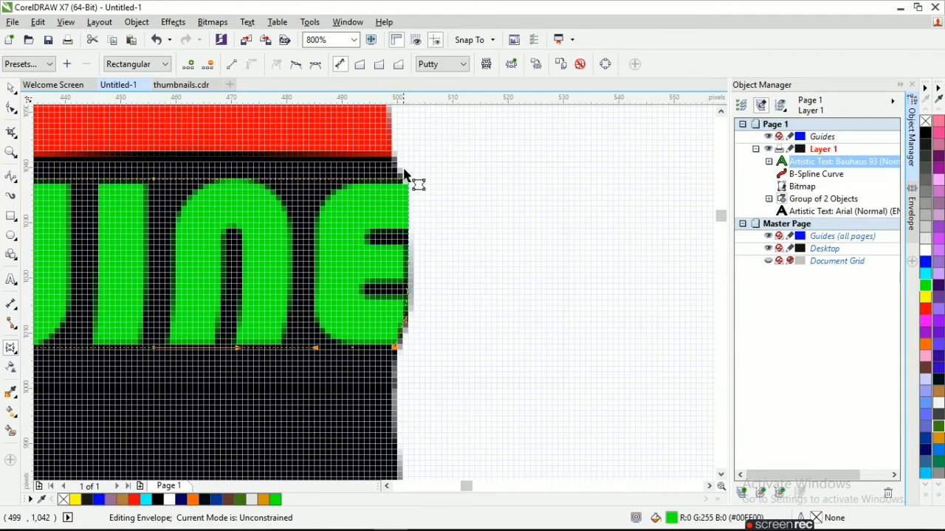
drag(408, 188, 409, 184)
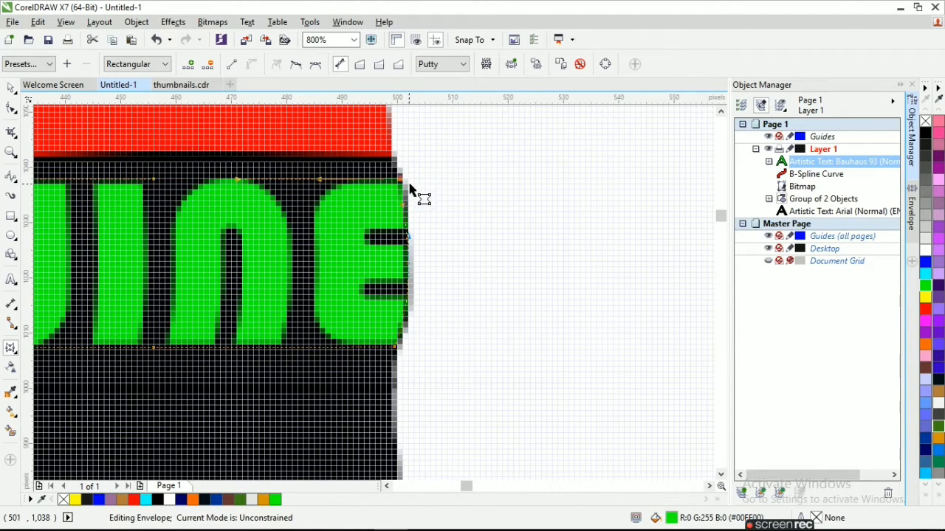
Step: Pull the WINE envelope's upper-left corner node inward to follow the neck's left edge
scroll(417, 206, down, 1)
click(154, 189)
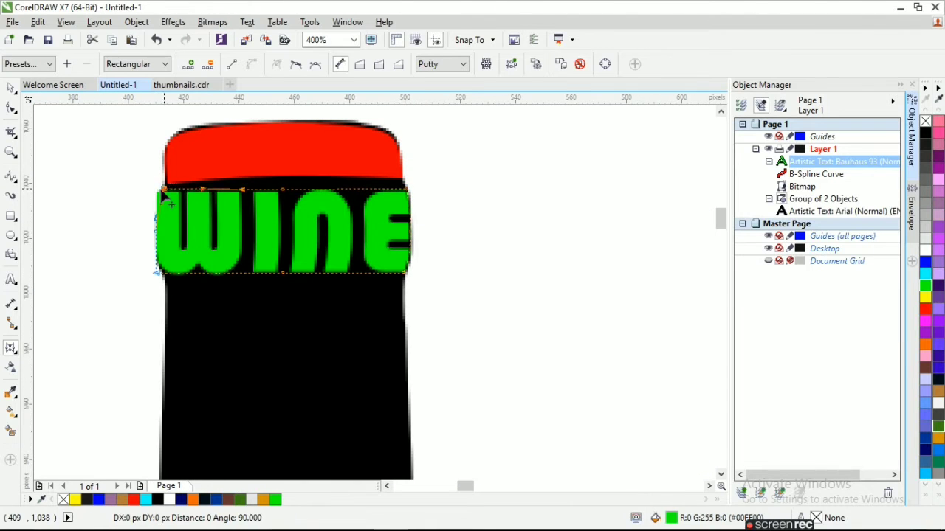
scroll(161, 194, up, 1)
drag(153, 189, 152, 211)
scroll(139, 218, down, 1)
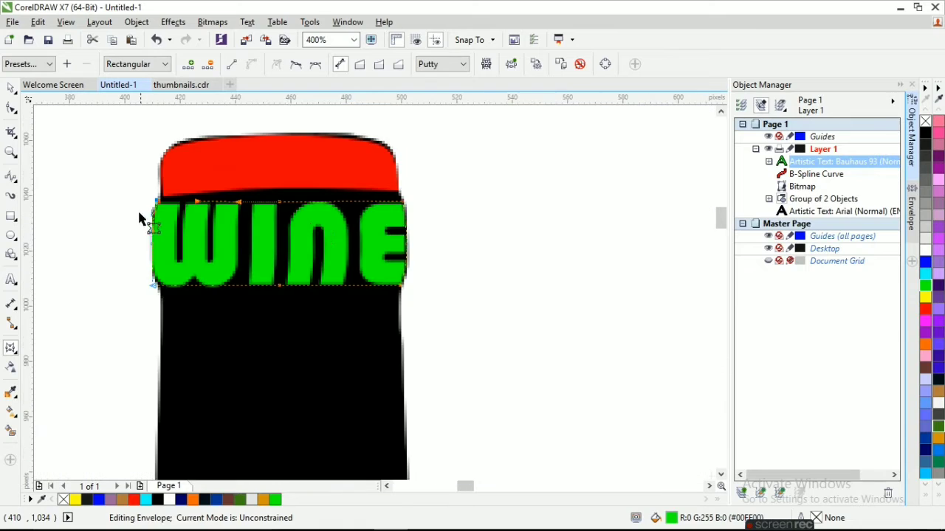
scroll(377, 222, down, 5)
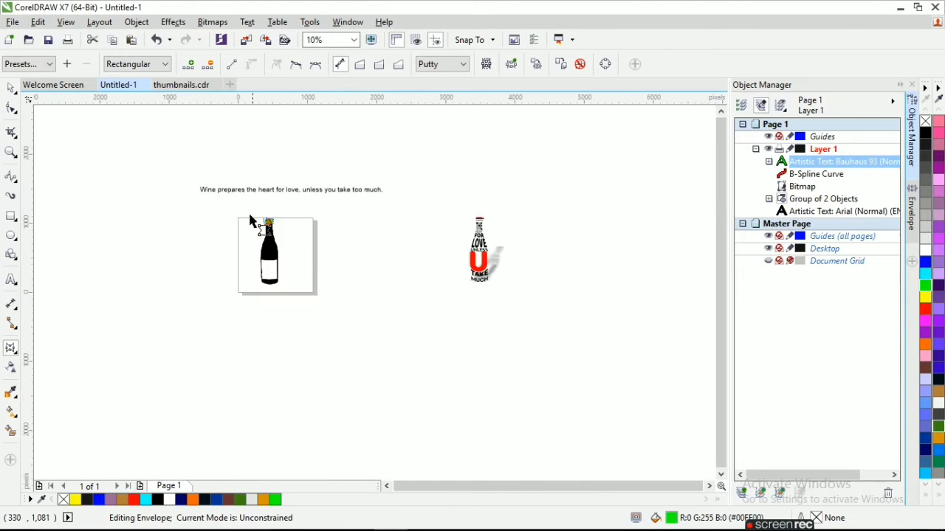
scroll(245, 219, up, 1)
scroll(306, 225, up, 2)
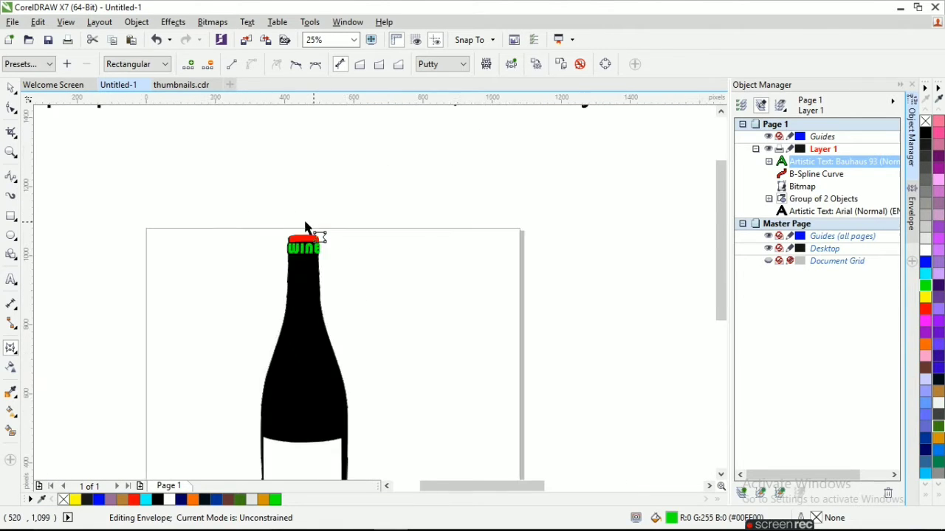
click(11, 279)
click(384, 327)
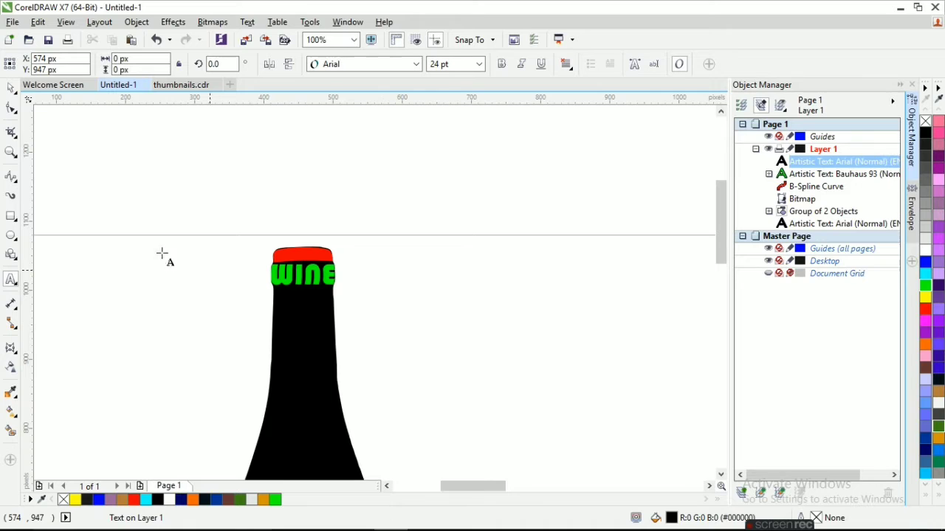
click(10, 90)
Step: Adjust the midpoint nodes on the lower and upper edges of the WINE text's envelope
click(306, 284)
click(11, 347)
scroll(311, 296, up, 1)
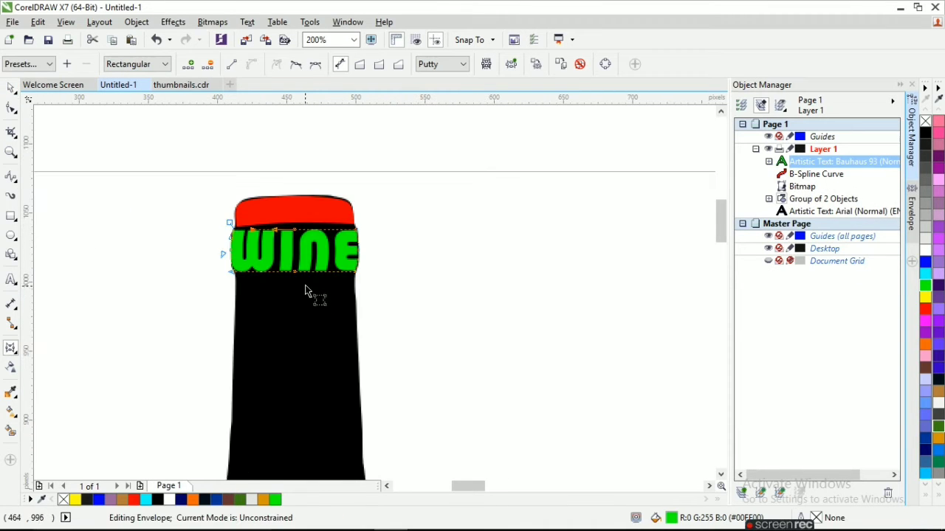
click(296, 272)
mouse_move(296, 272)
mouse_down()
mouse_move(329, 287)
mouse_move(290, 285)
mouse_up()
scroll(359, 264, up, 1)
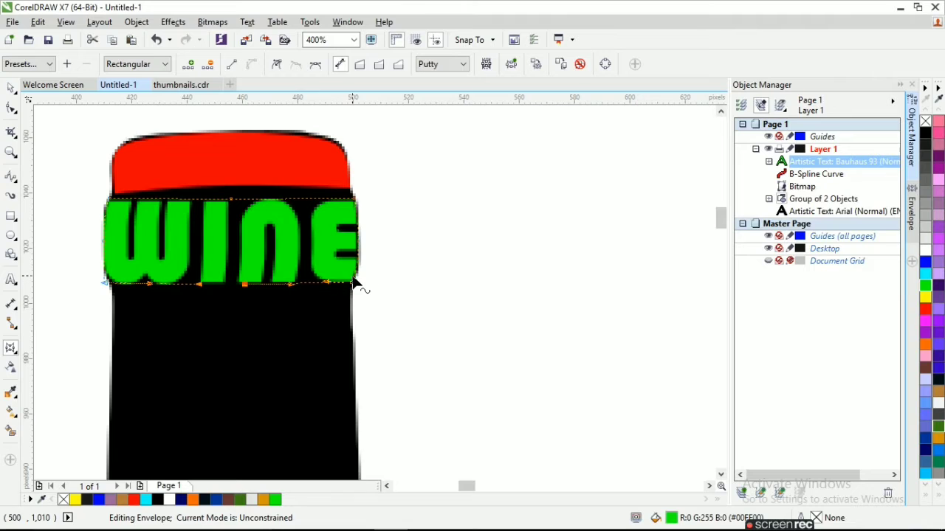
drag(233, 201, 235, 203)
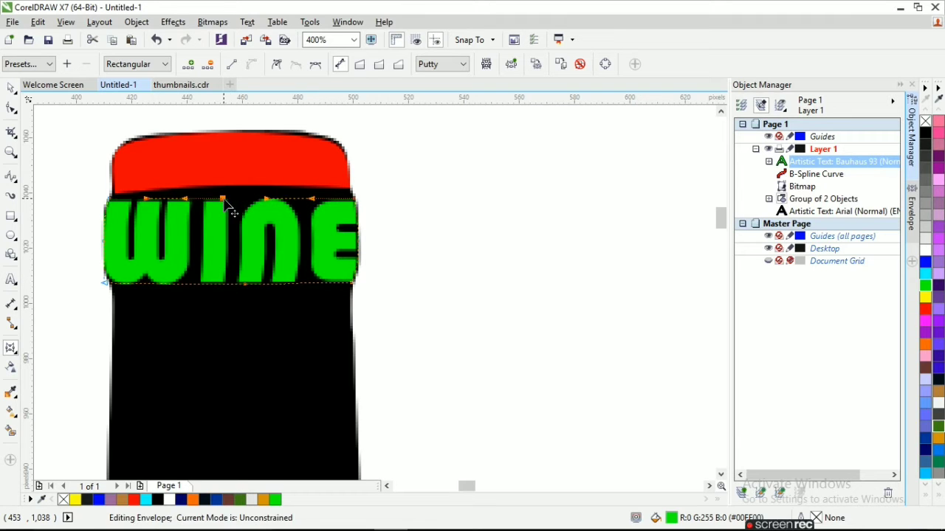
scroll(242, 223, down, 1)
Step: Add the artistic text PREPARES, starting at the neck's left side below WINE
click(12, 280)
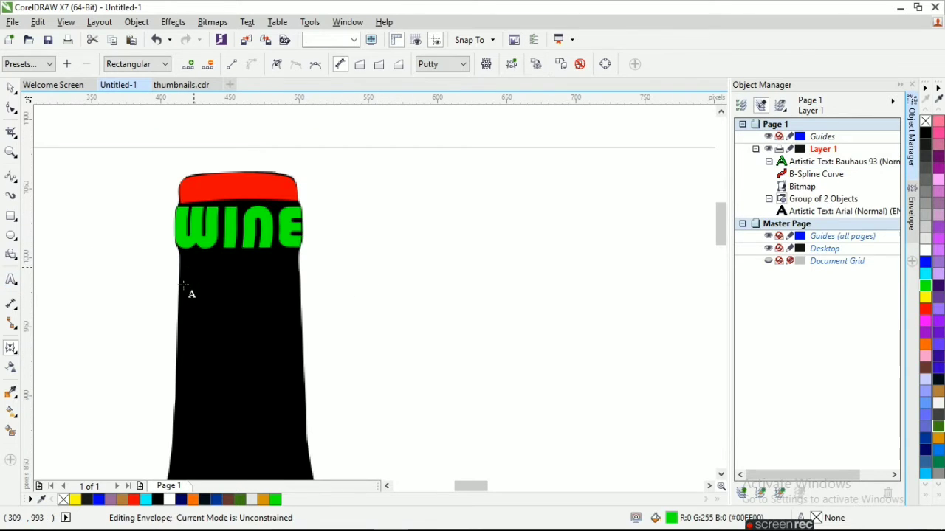
click(183, 284)
text(o)
key(BackSpace)
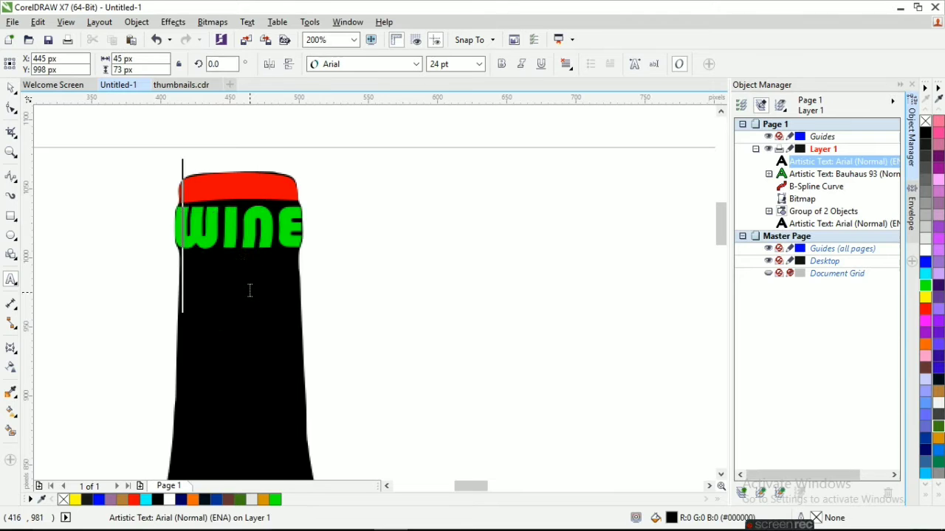
text(DRE)
text(PARES)
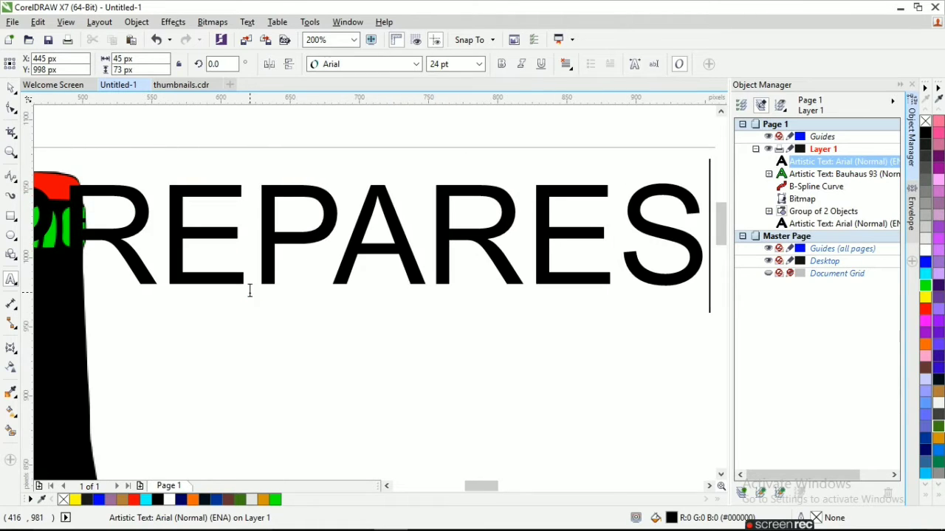
key(Escape)
Step: Shrink the PREPARES text to about 108 × 15 px just below WINE and fill it green
scroll(129, 207, down, 1)
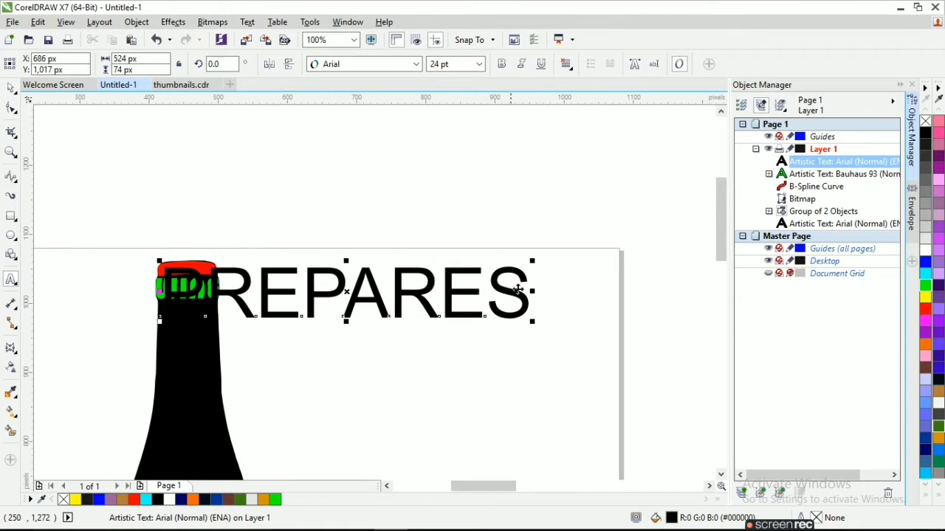
click(11, 87)
drag(534, 262, 452, 303)
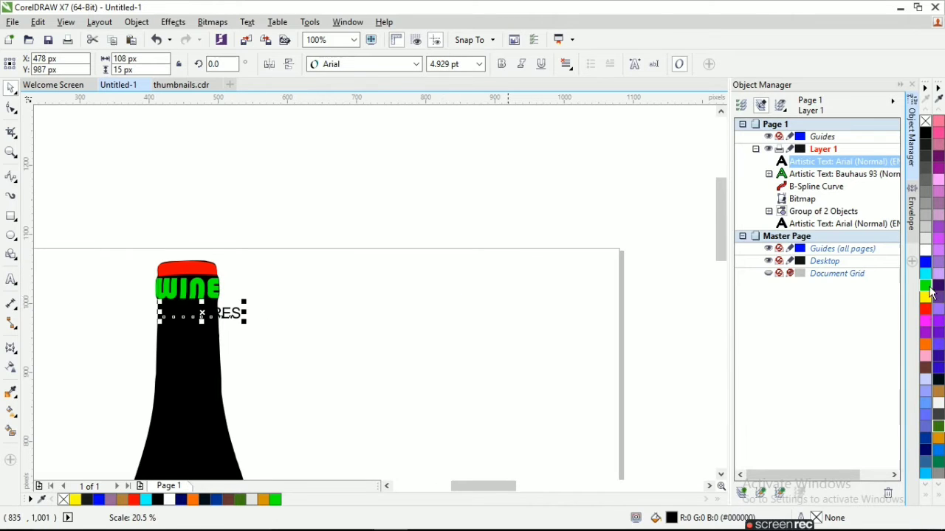
Step: Set the PREPARES text's font to Baloo Tamma and reduce it to about 87 × 12 px to fit the neck's width
click(344, 64)
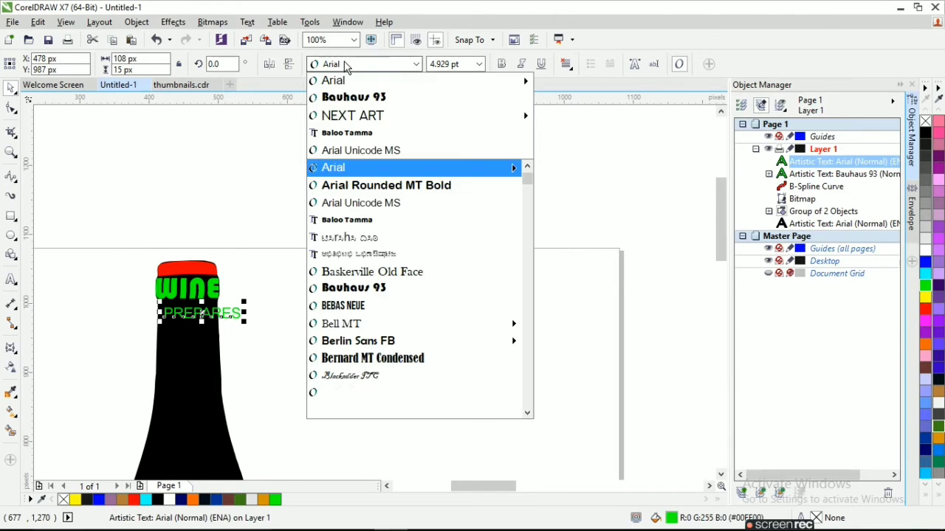
click(373, 133)
scroll(141, 310, up, 2)
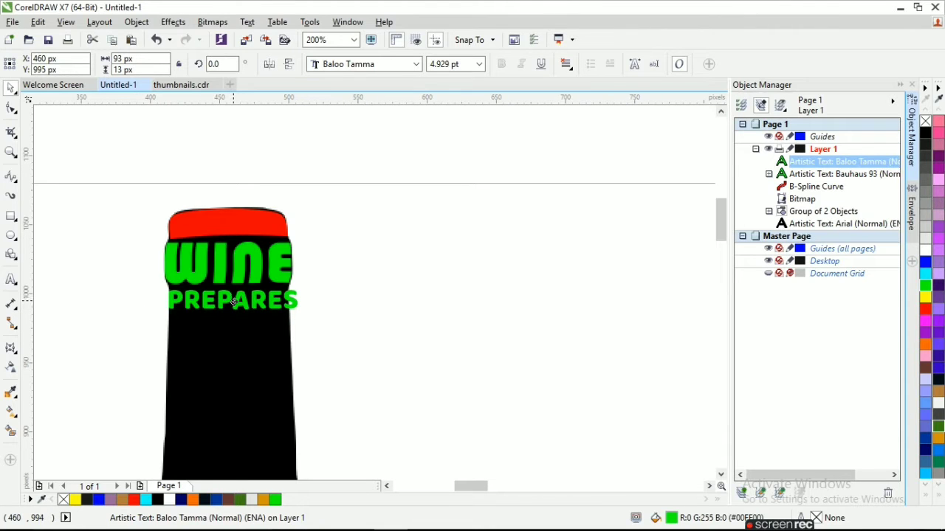
scroll(299, 310, up, 2)
drag(299, 310, 289, 316)
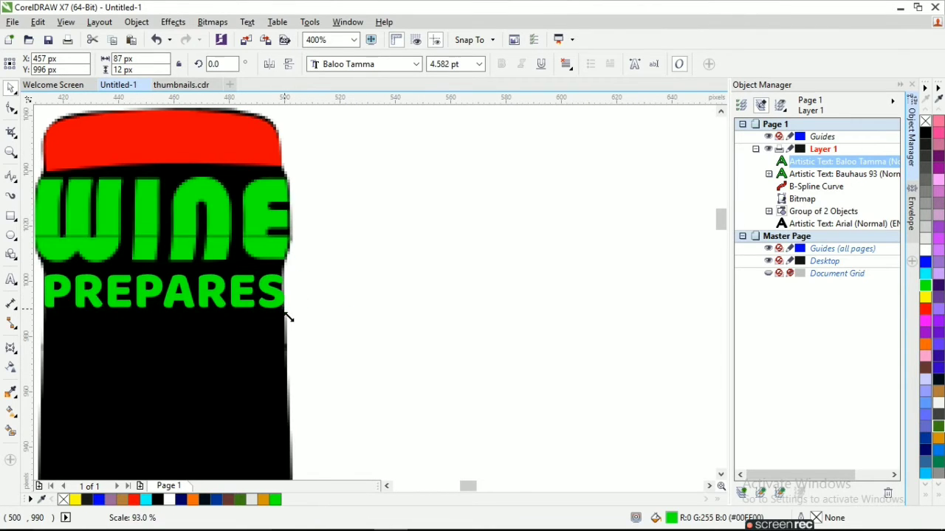
Step: Stretch the PREPARES text taller without changing its width
scroll(297, 314, down, 2)
drag(230, 317, 230, 328)
click(360, 330)
scroll(361, 330, down, 1)
scroll(360, 330, down, 4)
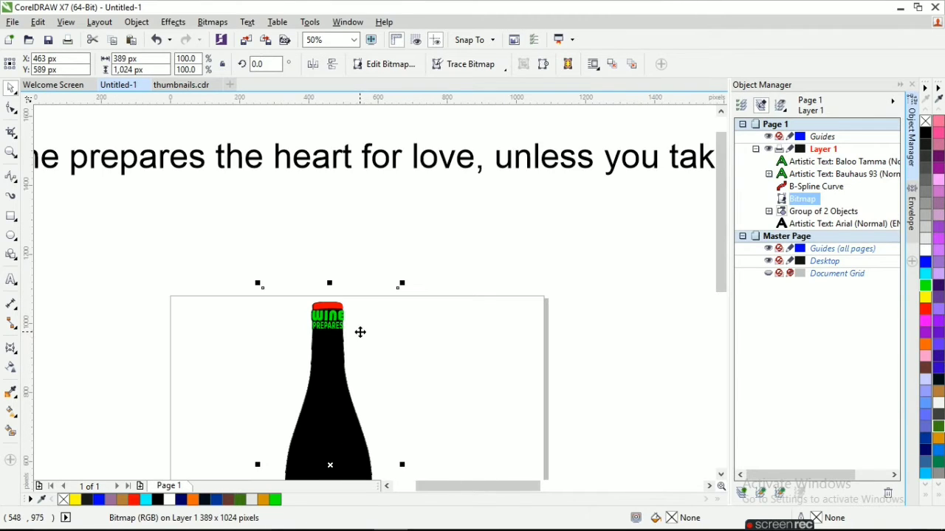
Step: Add the artistic text THE to the left of the bottle's neck and set its font to Baloo Tamma
scroll(325, 343, up, 1)
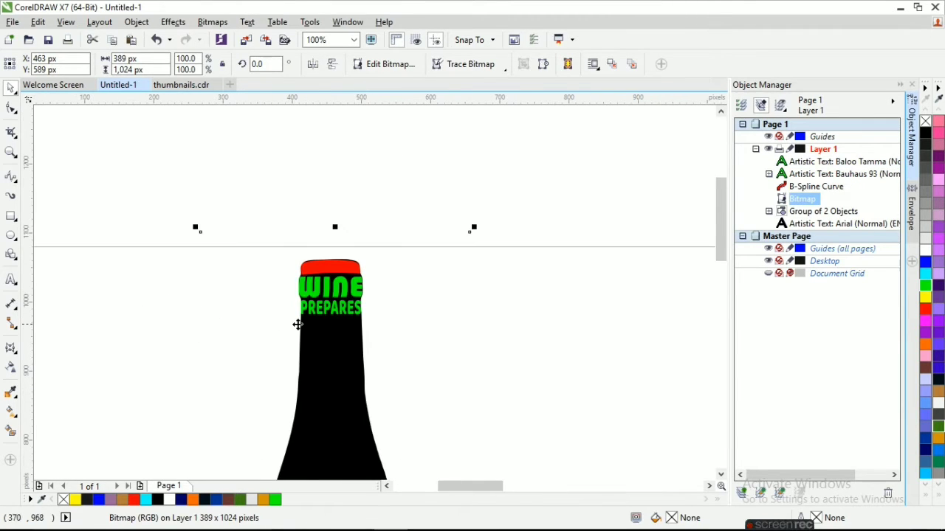
click(123, 361)
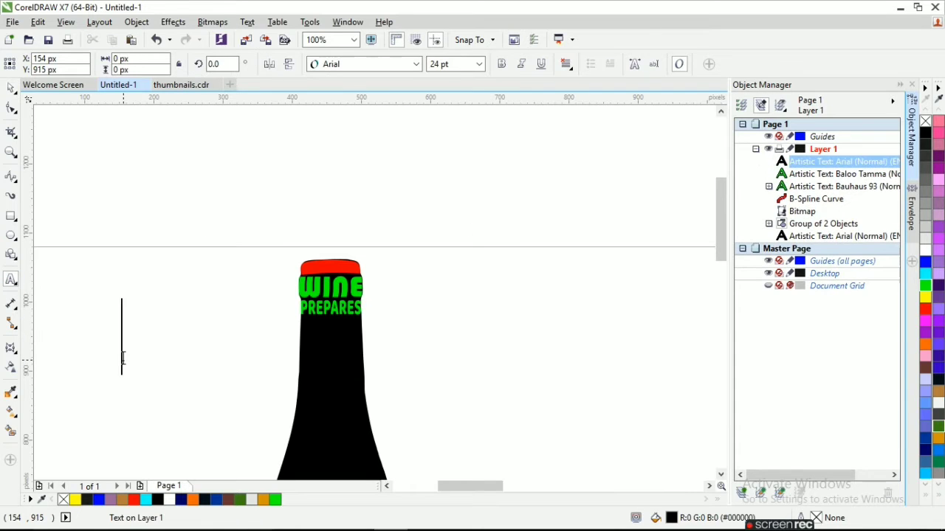
text(THE)
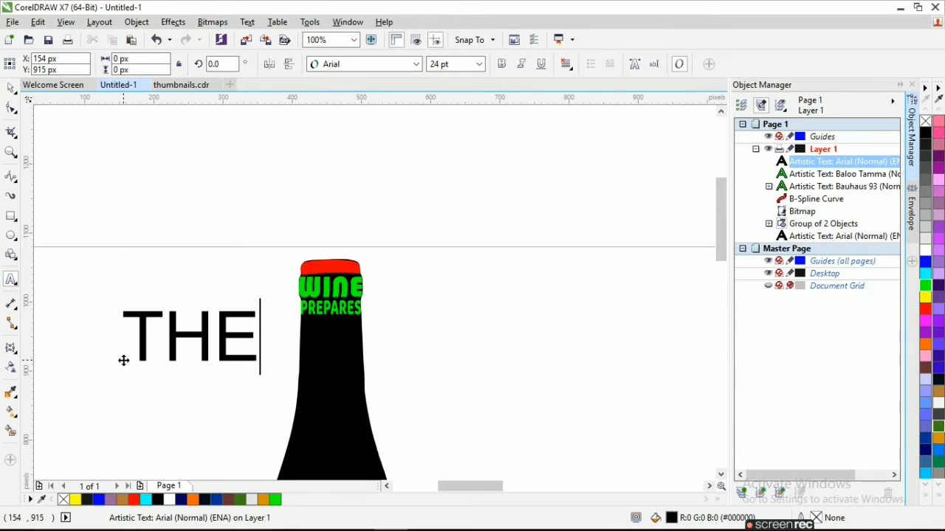
click(11, 87)
click(416, 64)
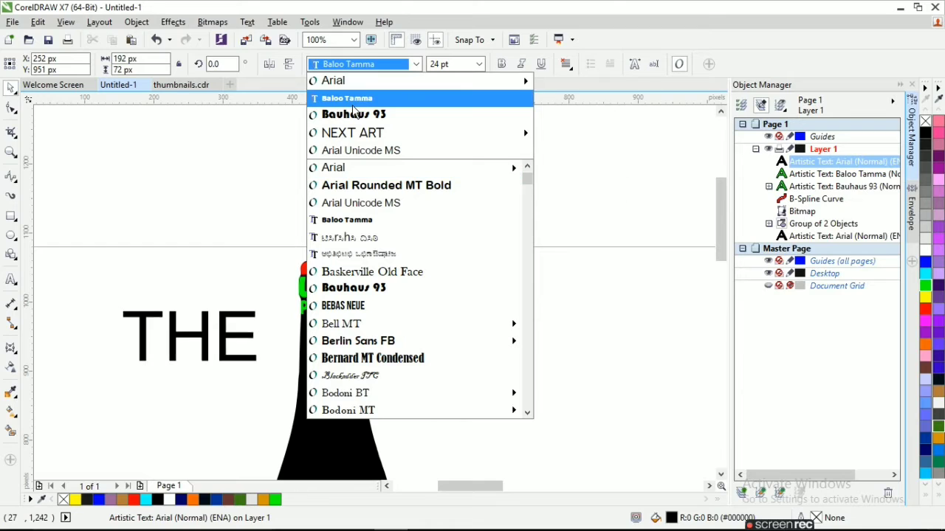
click(352, 101)
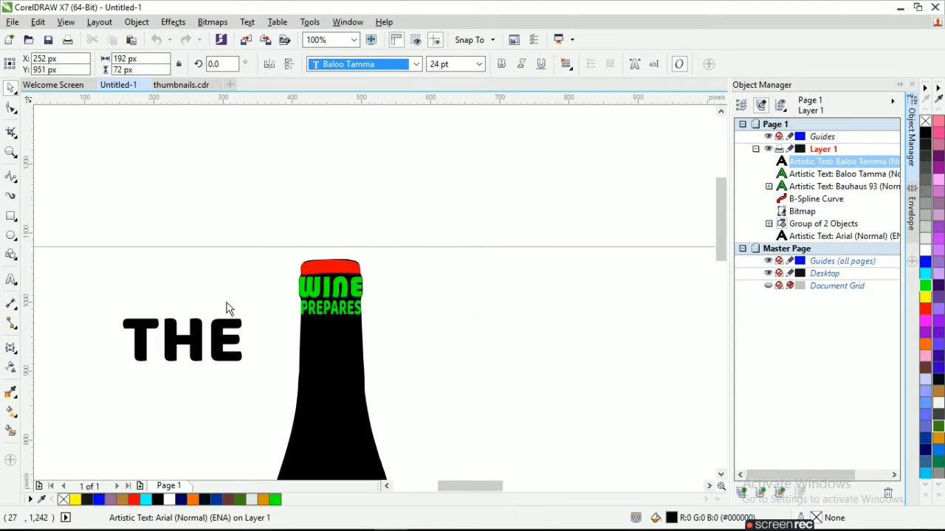
Step: Move the THE text onto the neck beneath PREPARES, fill it green and reduce it to about 86 × 31 px
drag(190, 333, 362, 339)
click(926, 285)
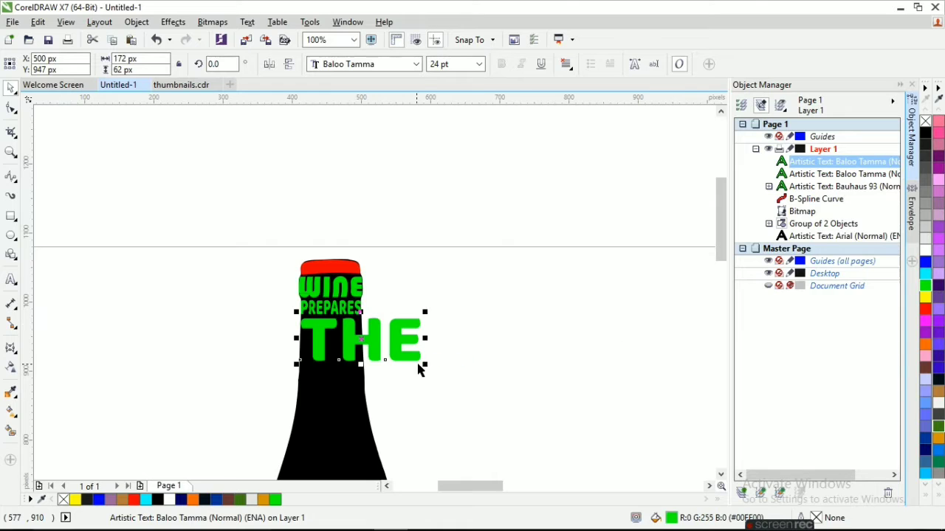
drag(425, 364, 365, 362)
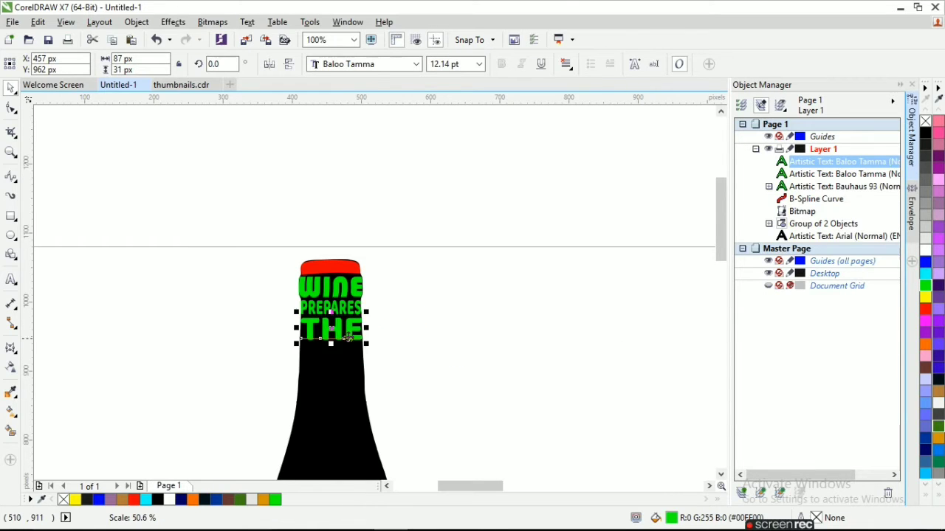
scroll(322, 340, up, 2)
scroll(428, 346, up, 1)
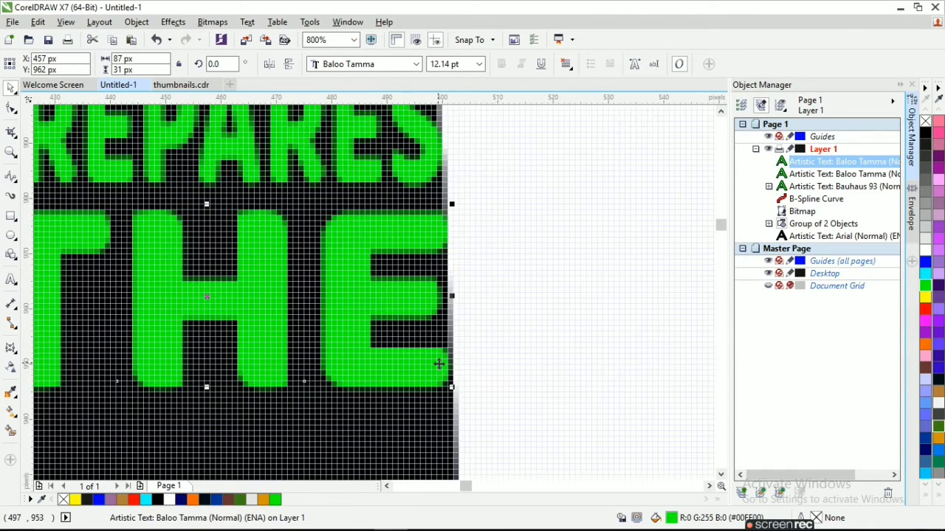
scroll(436, 375, down, 1)
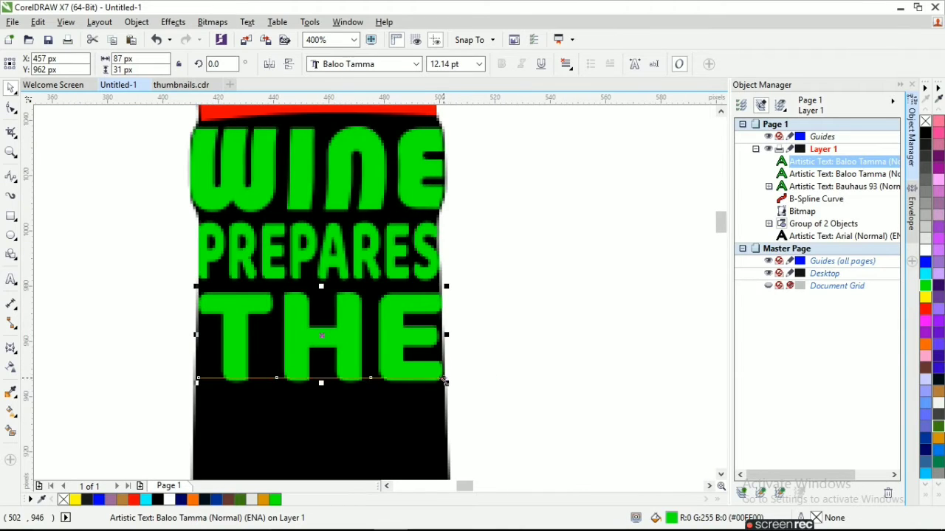
drag(443, 381, 440, 381)
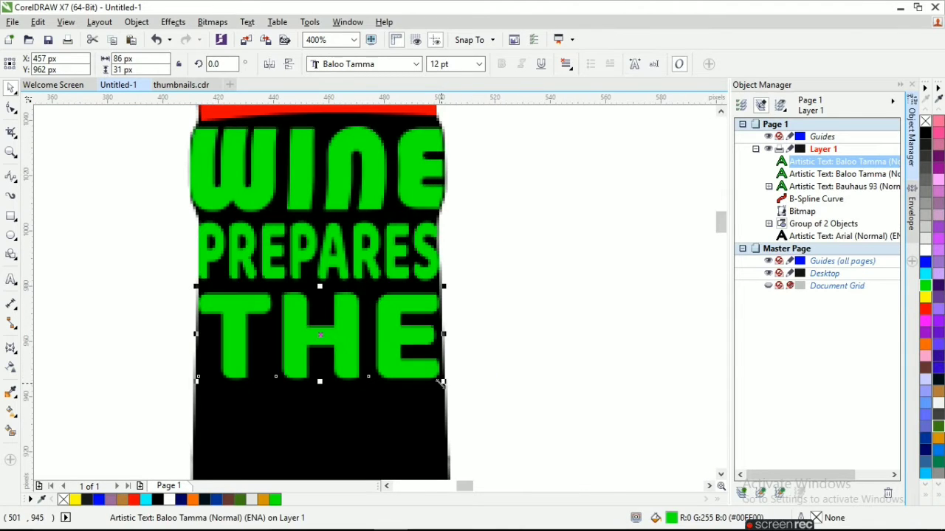
Step: Add the artistic text HEART to the right of the bottle
scroll(228, 360, down, 3)
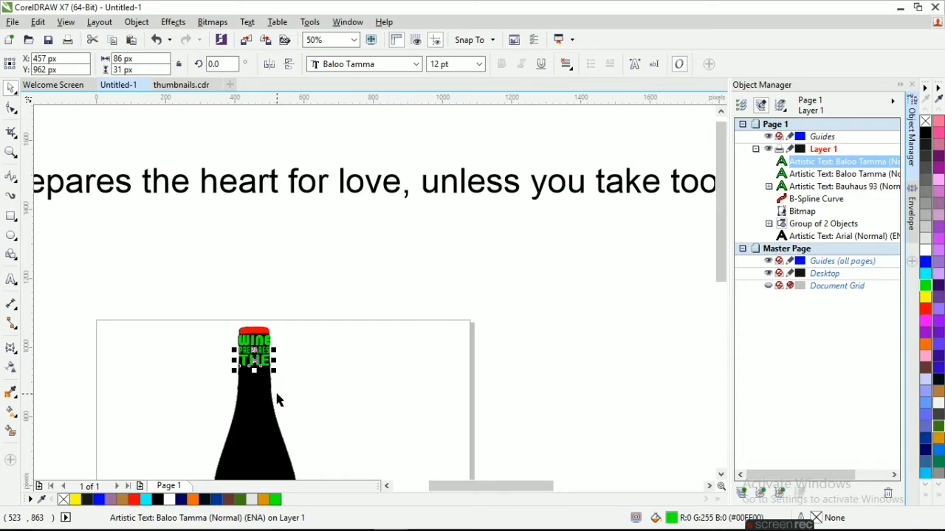
click(10, 282)
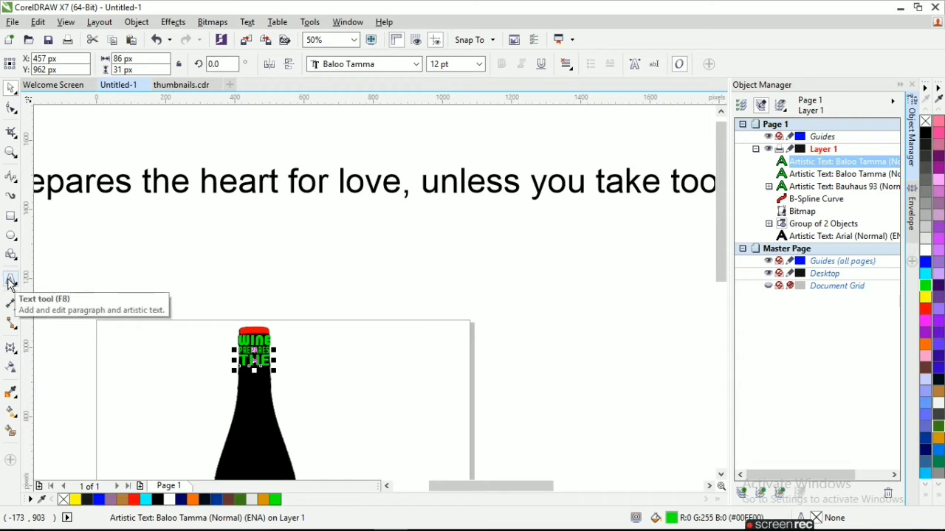
click(381, 382)
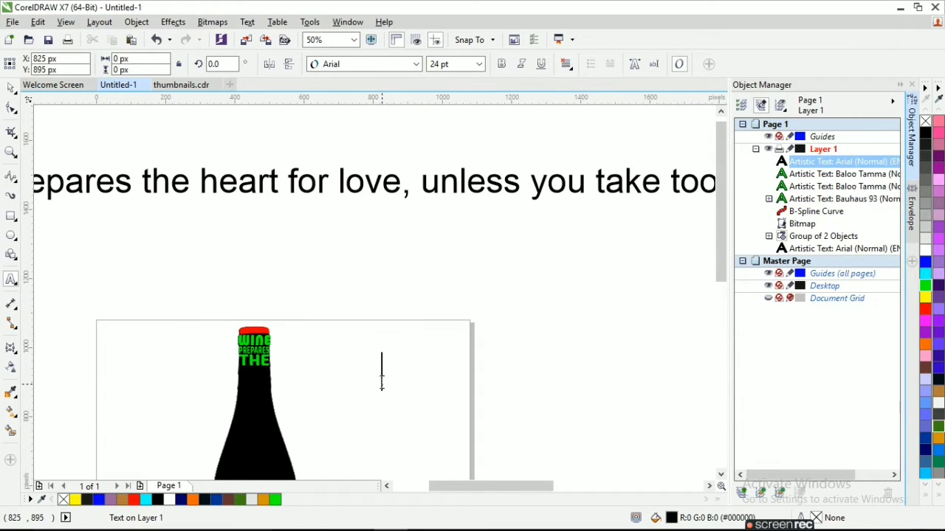
text(HEART)
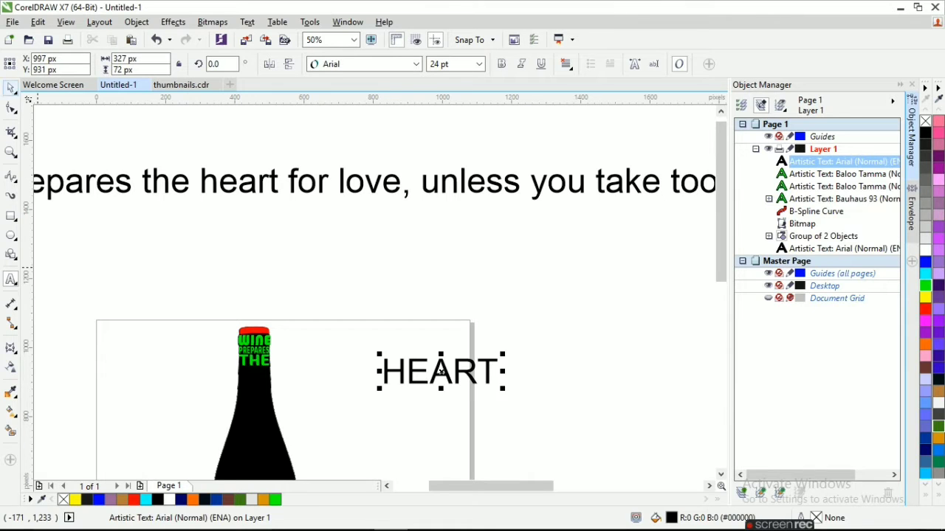
Step: Set the HEART text's font to Baloo Tamma and move it to the bottle's neck beneath THE
click(11, 88)
click(354, 64)
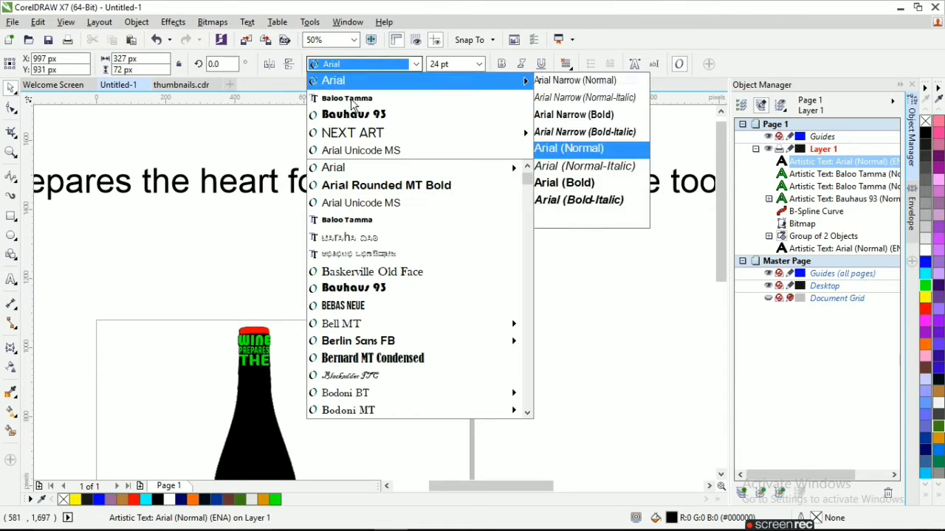
click(353, 98)
drag(421, 376, 288, 380)
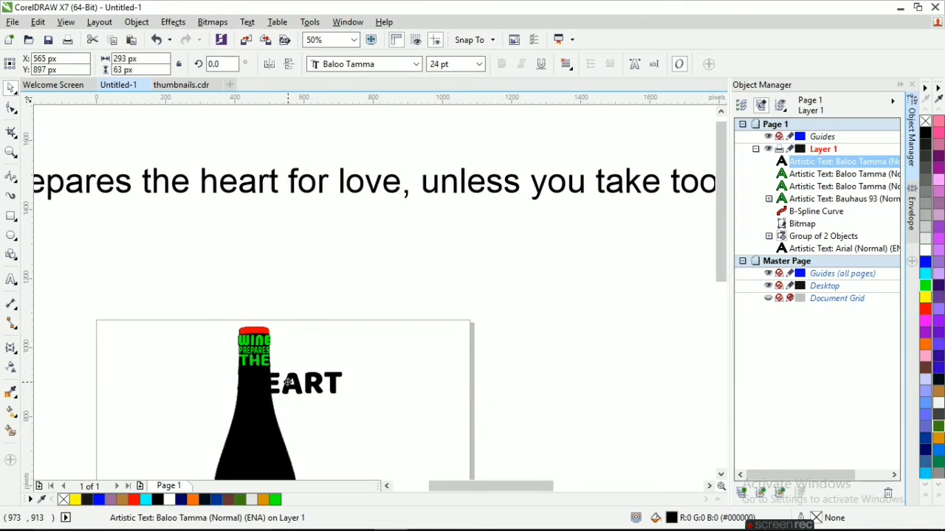
Step: Fill the HEART text green and scale it to about 90 × 57 px to fit the neck beneath THE
drag(341, 394, 283, 441)
scroll(243, 376, up, 4)
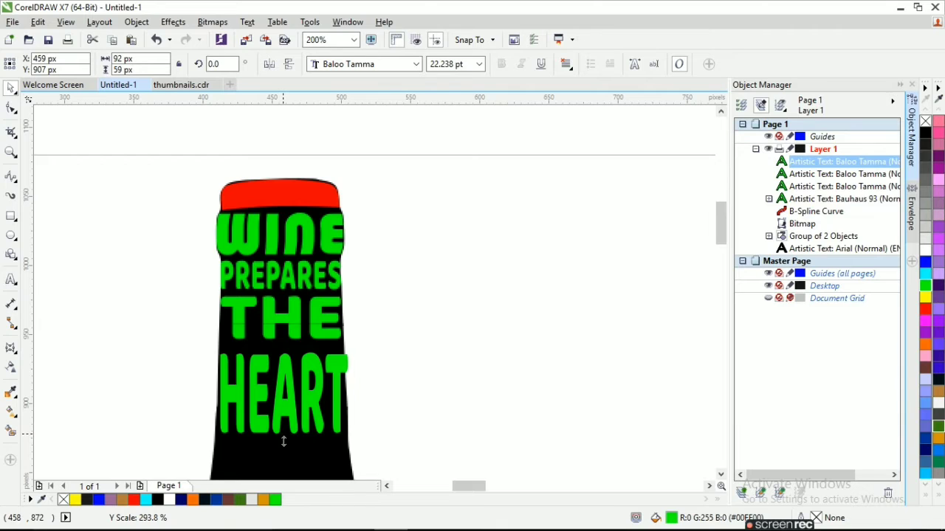
scroll(276, 413, up, 2)
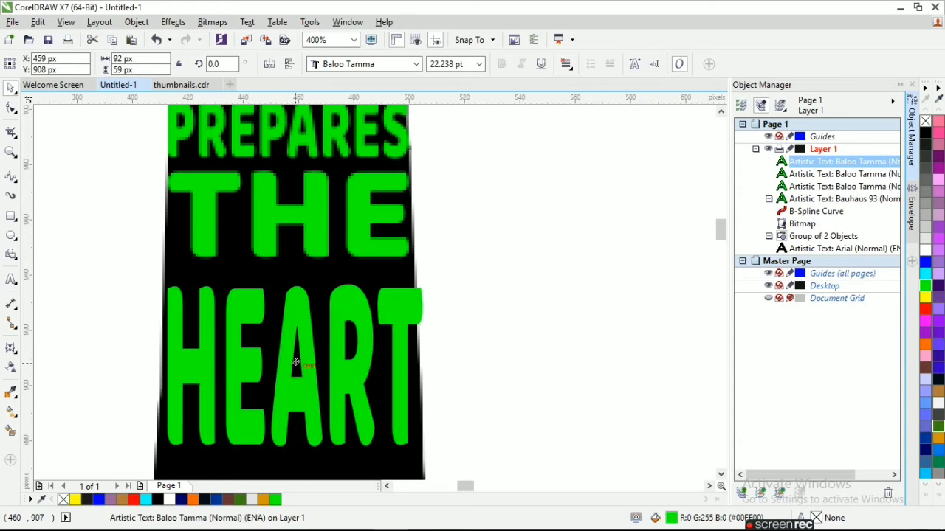
drag(424, 436, 418, 431)
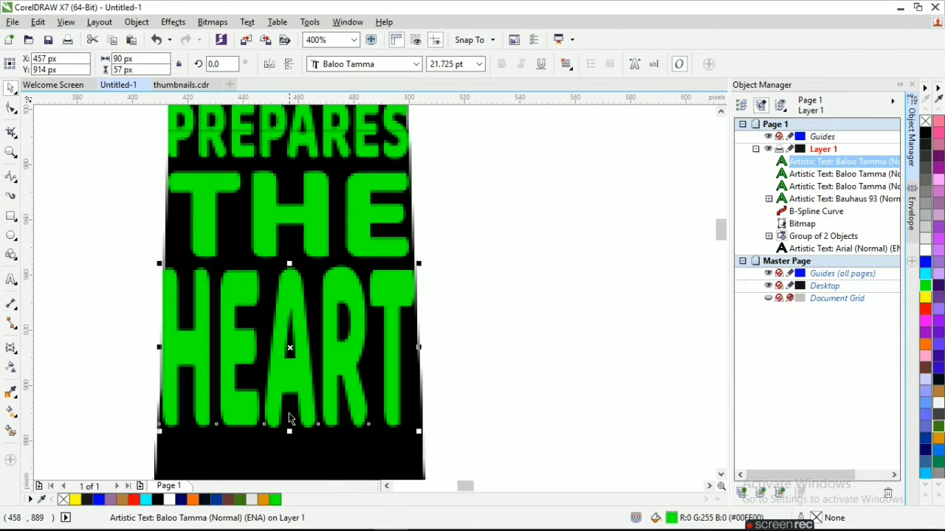
Step: Apply an envelope to the HEART text and shape its right side to follow the neck's edge
click(11, 348)
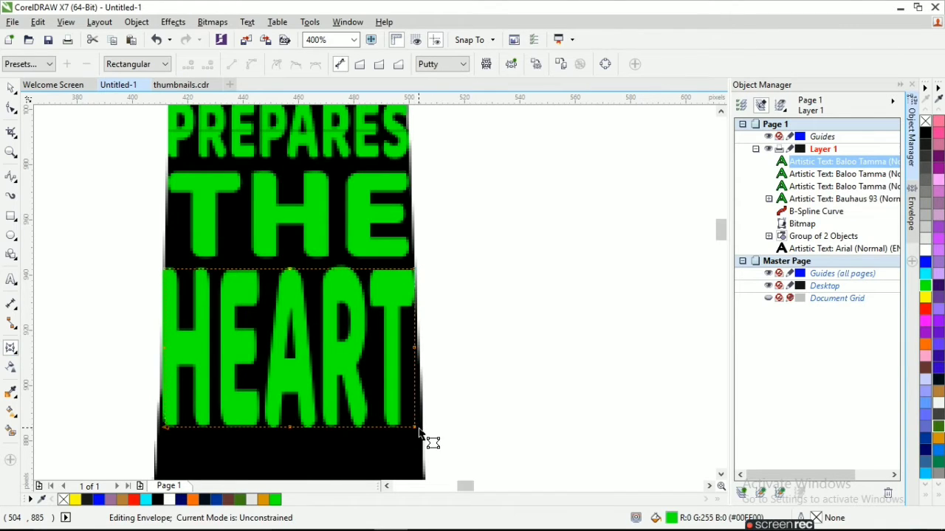
drag(415, 427, 421, 428)
click(419, 375)
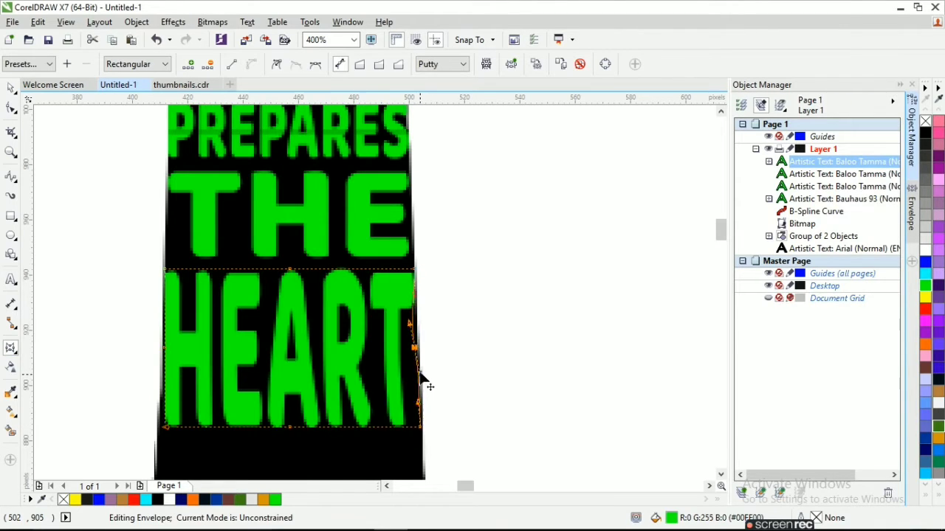
drag(420, 374, 417, 366)
mouse_move(410, 323)
mouse_down()
mouse_move(414, 348)
mouse_move(418, 328)
mouse_up()
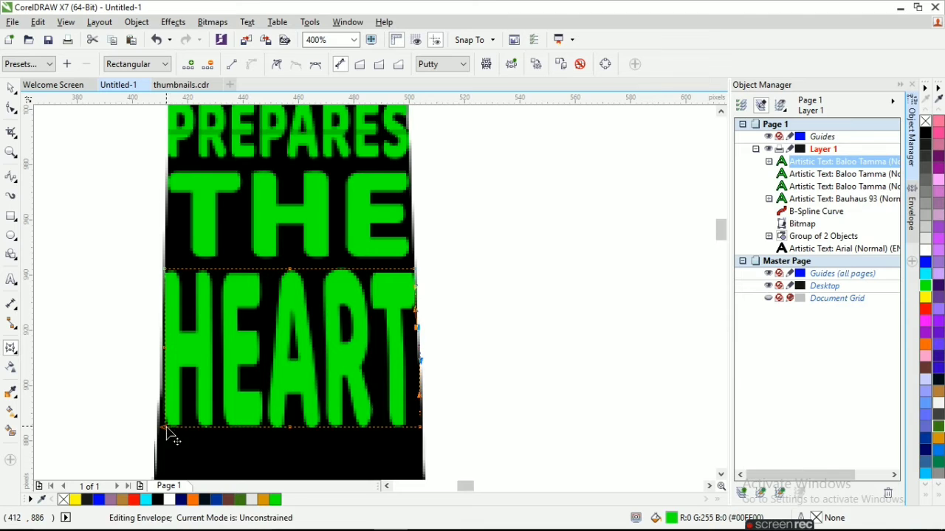
Step: Shape the left side of the HEART envelope to follow the neck's left edge
drag(167, 428, 160, 428)
drag(165, 348, 163, 353)
scroll(164, 351, up, 2)
scroll(170, 359, down, 2)
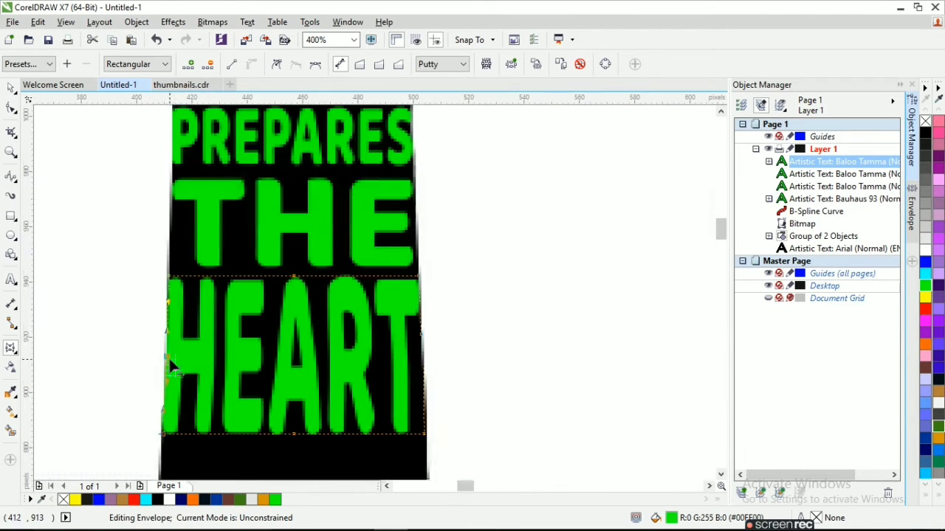
Step: Add the artistic text FOR to the right of the bottle
scroll(254, 390, down, 5)
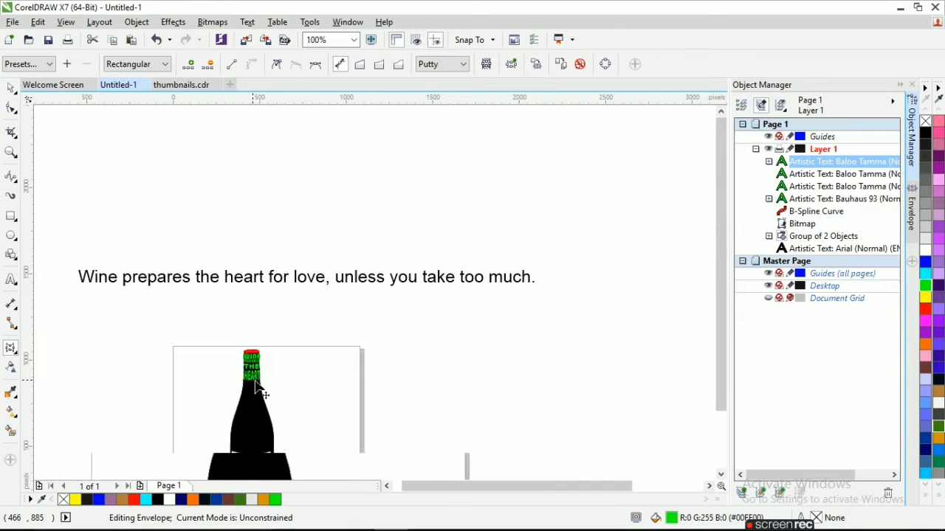
scroll(251, 410, up, 1)
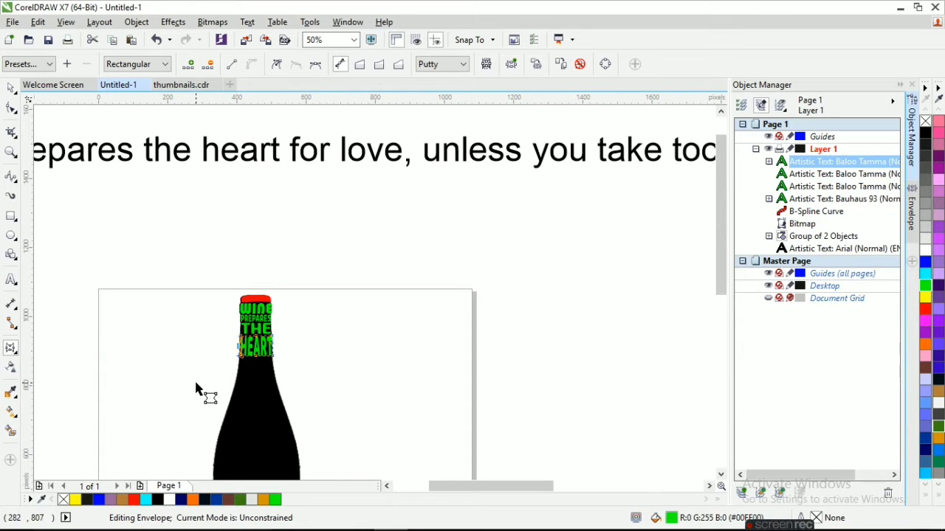
click(11, 279)
click(363, 374)
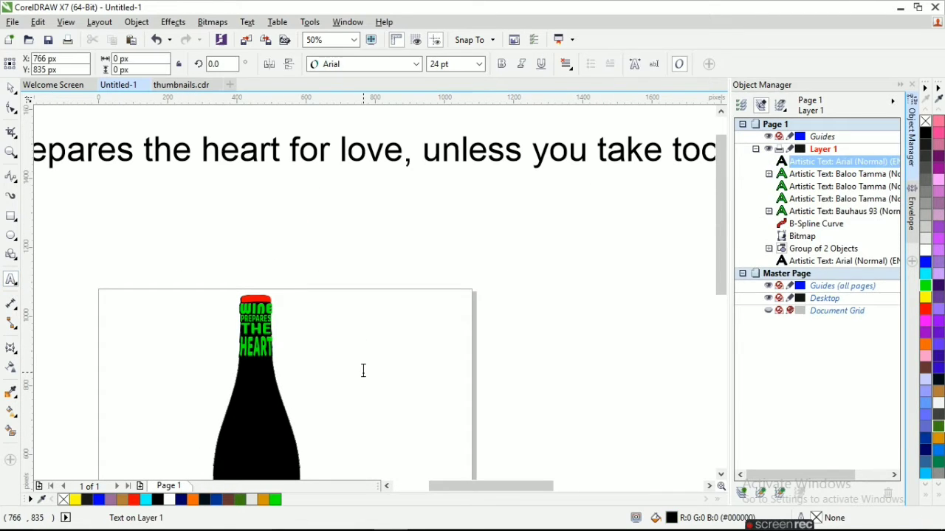
text(fFOR)
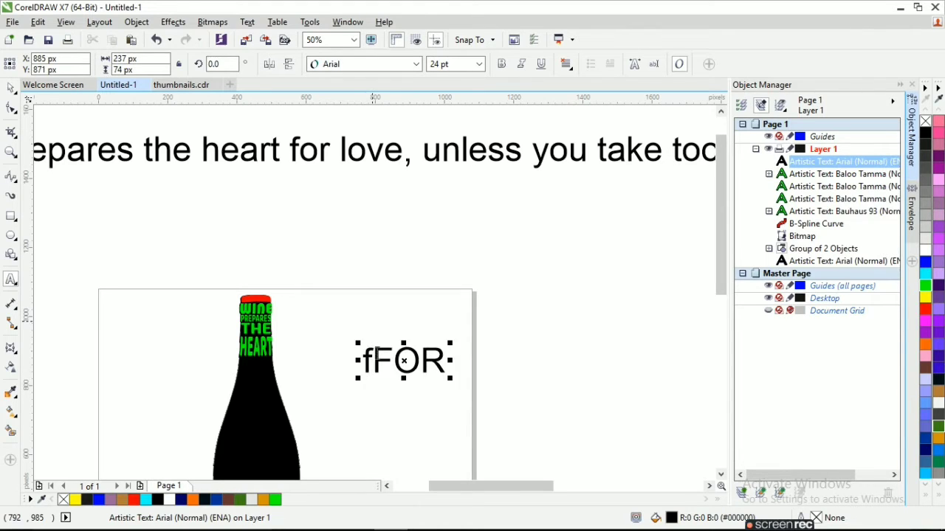
key(Left)
key(Left)
key(Left)
key(BackSpace)
click(15, 87)
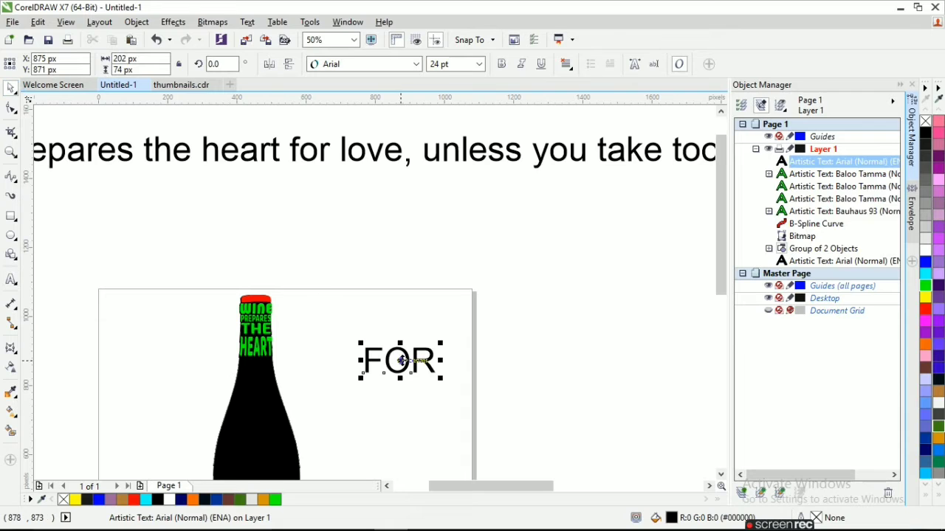
Step: Move the FOR text onto the bottle beneath HEART, set it in bold NEXT ART and reduce it to about 104 × 37 px
drag(403, 361, 273, 376)
click(415, 64)
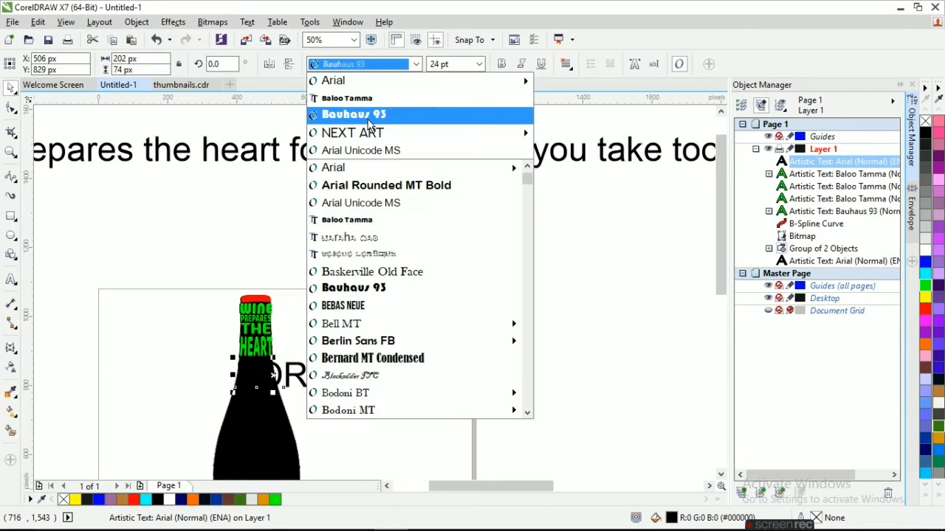
click(371, 136)
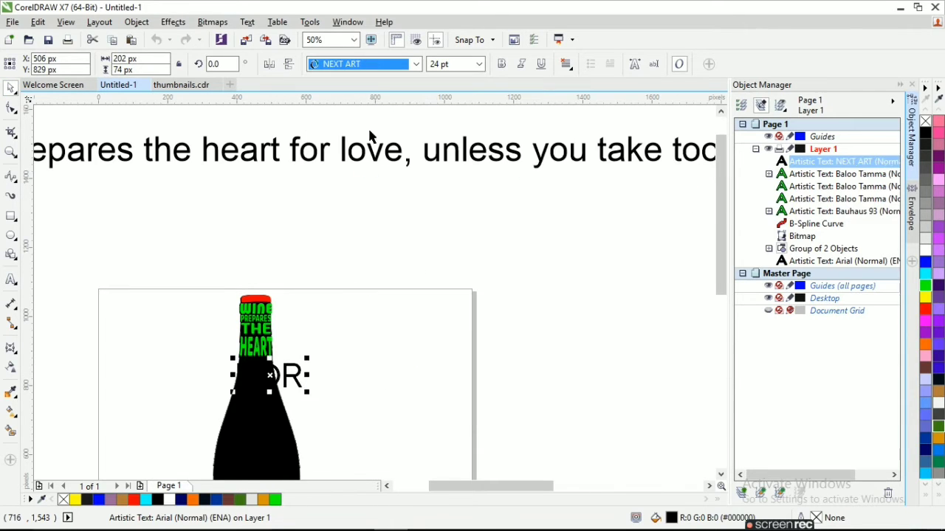
click(501, 64)
drag(310, 392, 279, 381)
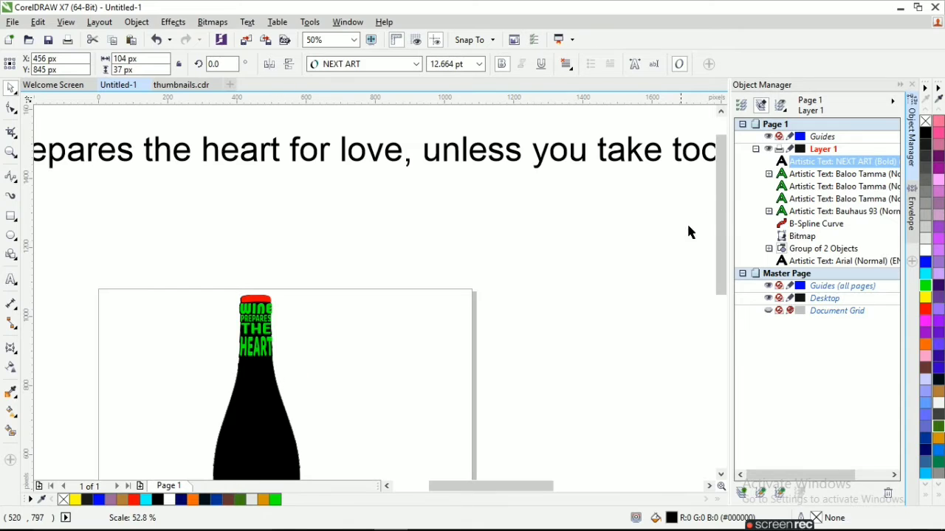
Step: Fill the FOR text green, align it beneath HEART and reduce it to about 100 × 35 px
scroll(257, 369, up, 2)
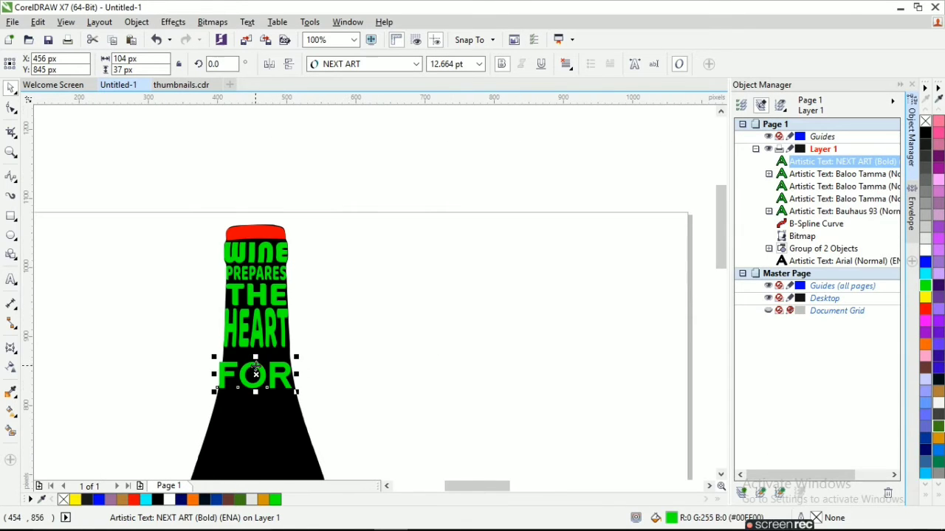
drag(260, 367, 259, 367)
scroll(262, 367, down, 1)
scroll(337, 361, down, 5)
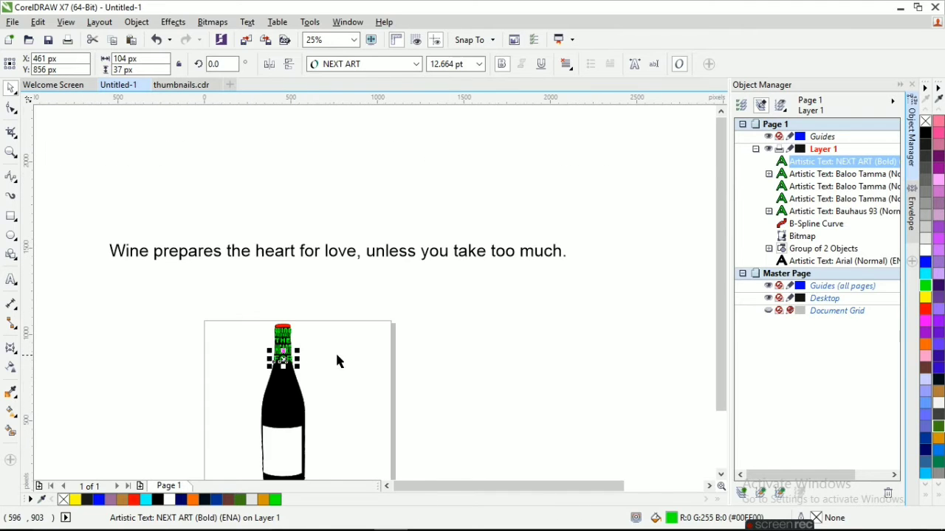
scroll(410, 359, up, 5)
scroll(410, 360, up, 1)
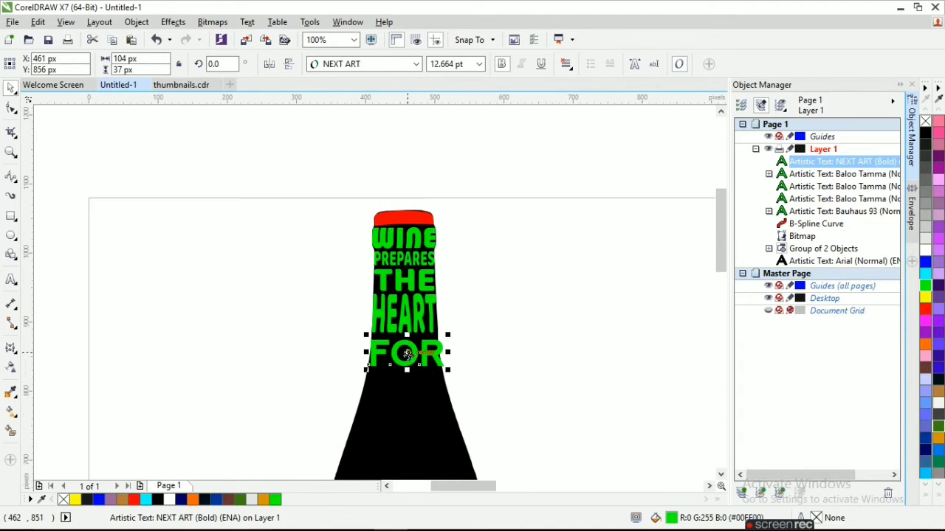
scroll(407, 355, up, 1)
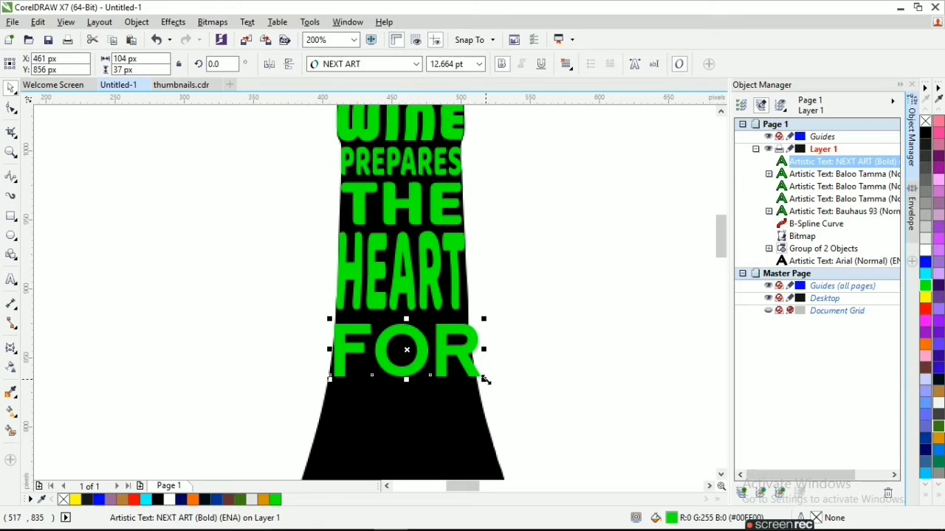
drag(485, 380, 478, 378)
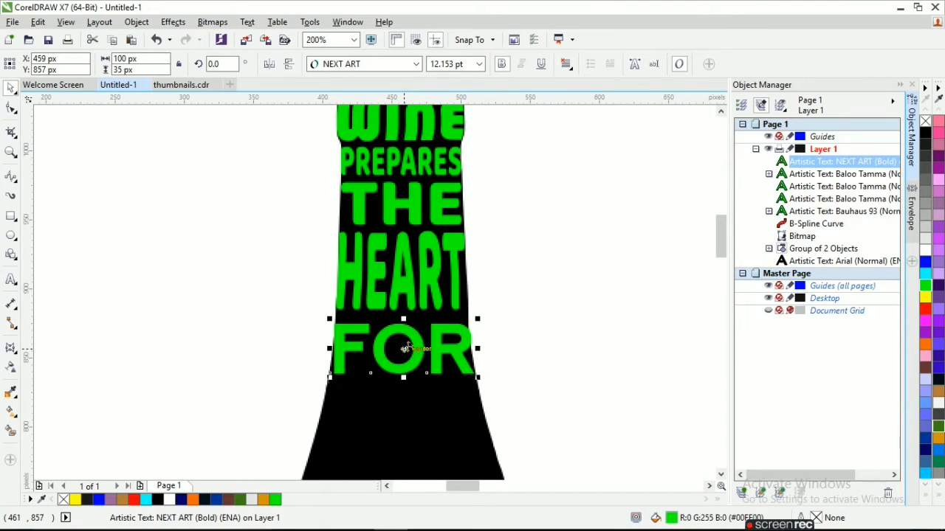
drag(322, 383, 331, 376)
Step: Stretch the FOR text taller to fill the space beneath HEART
scroll(331, 376, up, 1)
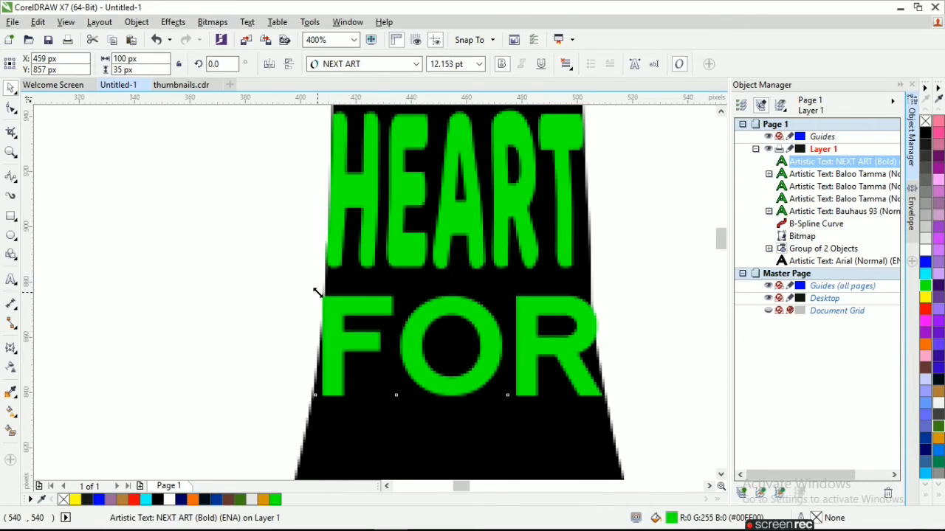
drag(316, 291, 313, 301)
drag(462, 355, 404, 390)
scroll(447, 347, down, 2)
Step: Apply an envelope to the FOR text and flare its left side outward along the bottle's shoulder
click(11, 348)
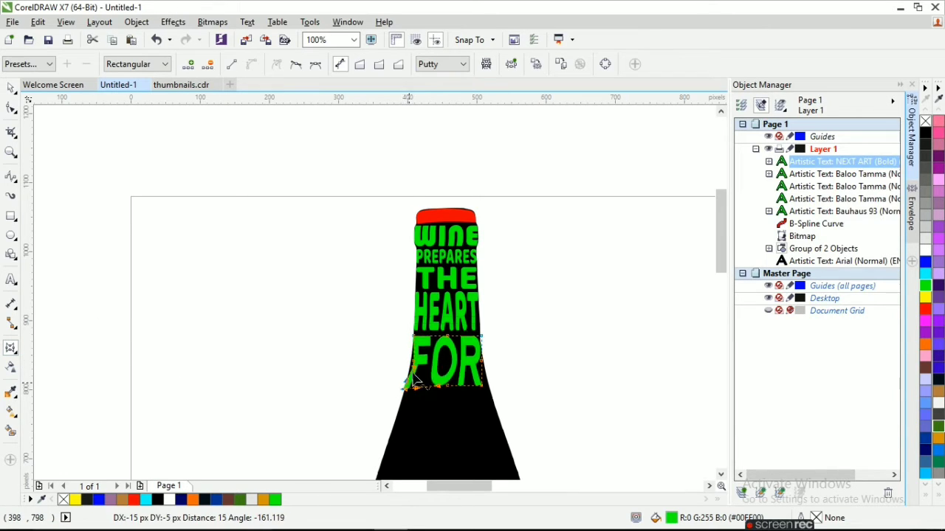
scroll(418, 364, up, 1)
drag(410, 358, 404, 374)
Step: Flare the right side of the FOR envelope outward to follow the bottle's right edge
drag(549, 416, 559, 410)
drag(546, 313, 548, 311)
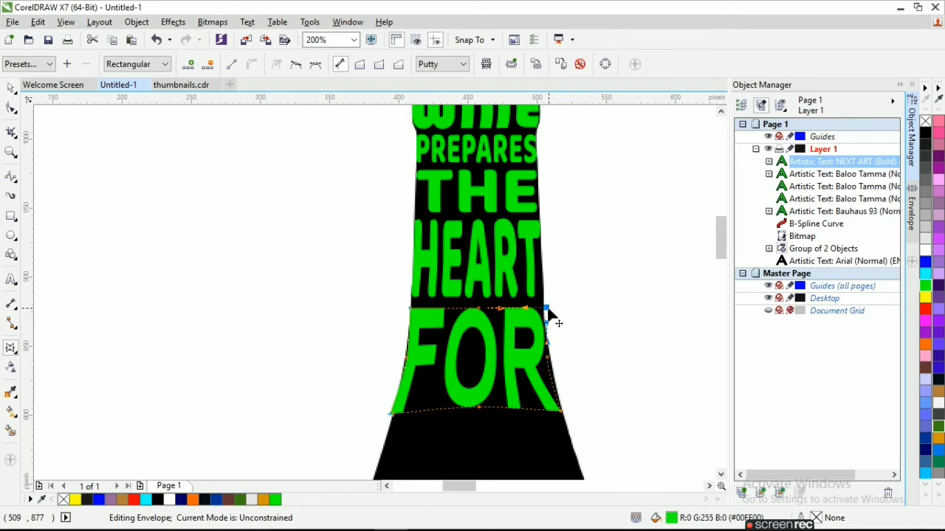
mouse_move(548, 359)
mouse_down()
mouse_move(552, 379)
mouse_move(553, 361)
mouse_up()
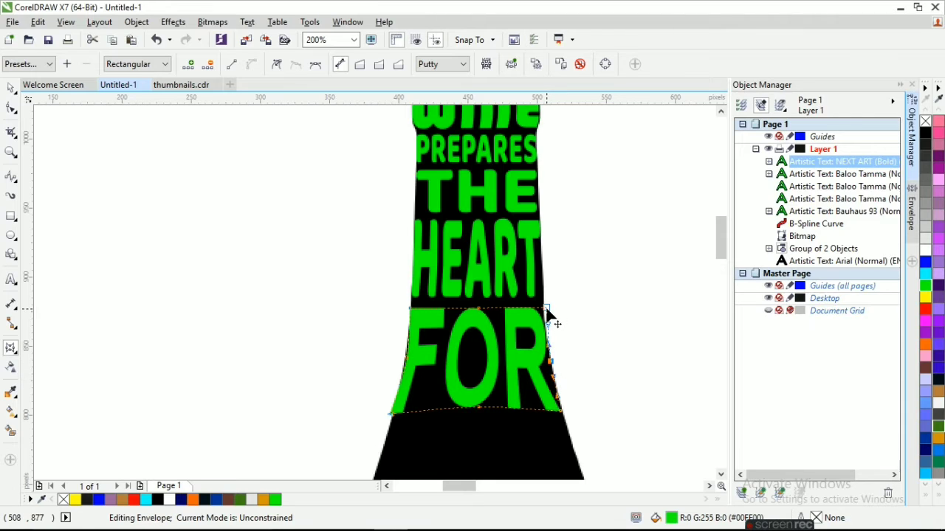
drag(562, 411, 562, 414)
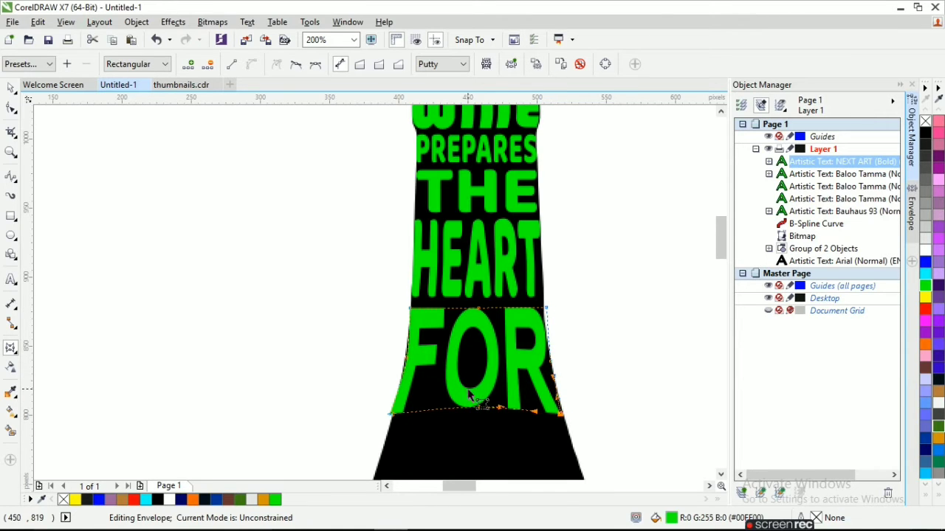
Step: Add the artistic text LOVE to the left of the bottle
scroll(467, 390, down, 2)
scroll(487, 384, down, 1)
scroll(485, 420, up, 1)
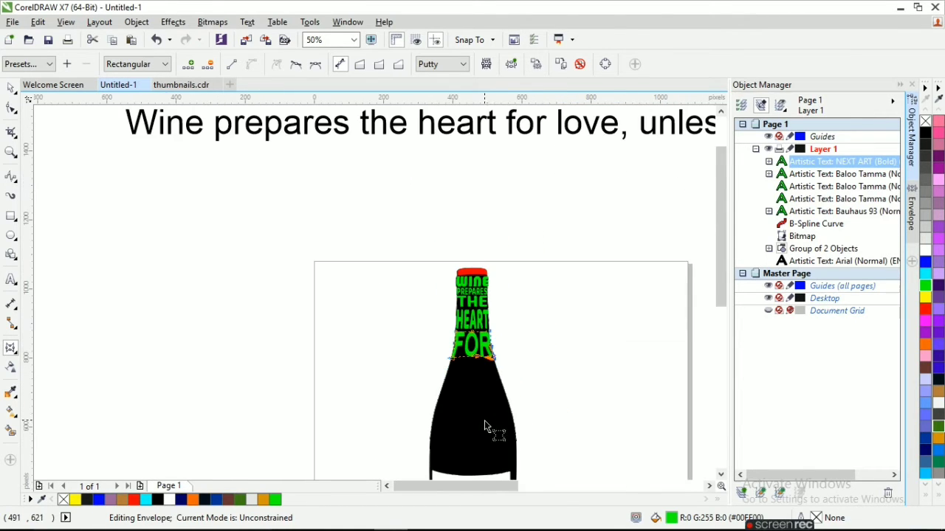
click(11, 281)
key(F8)
click(343, 373)
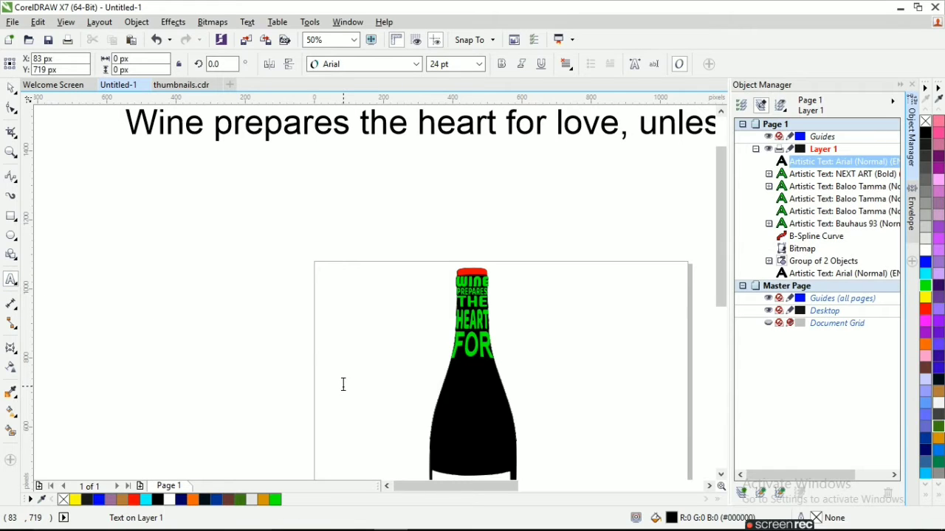
text(LOVE)
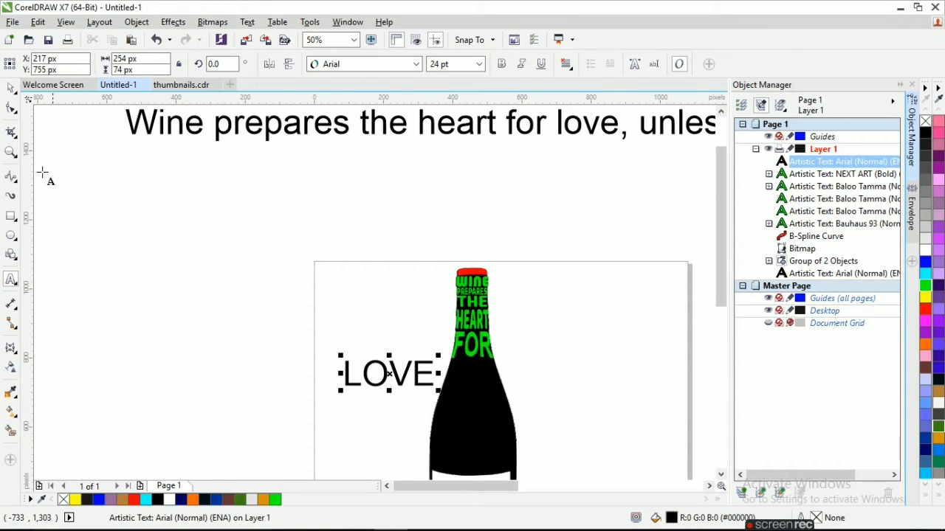
Step: Set the LOVE text's font to Baloo Tamma and fill it green
click(415, 63)
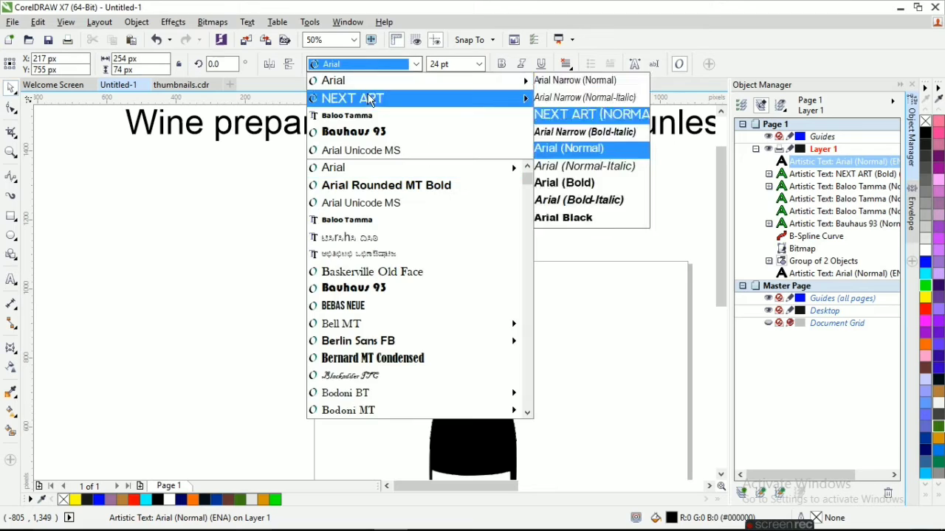
click(371, 122)
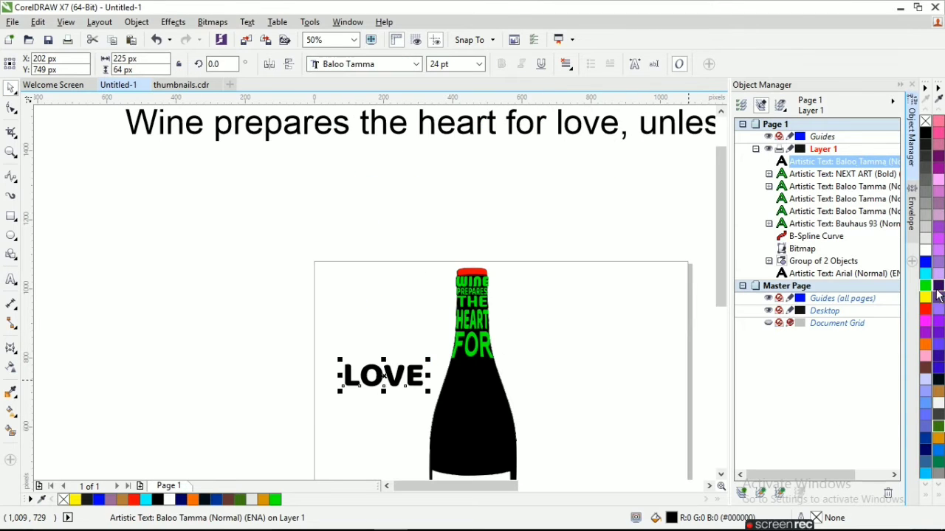
click(926, 285)
Step: Move the LOVE text onto the bottle beneath FOR and reduce it to about 130 × 37 px
drag(386, 375, 490, 381)
scroll(490, 380, up, 3)
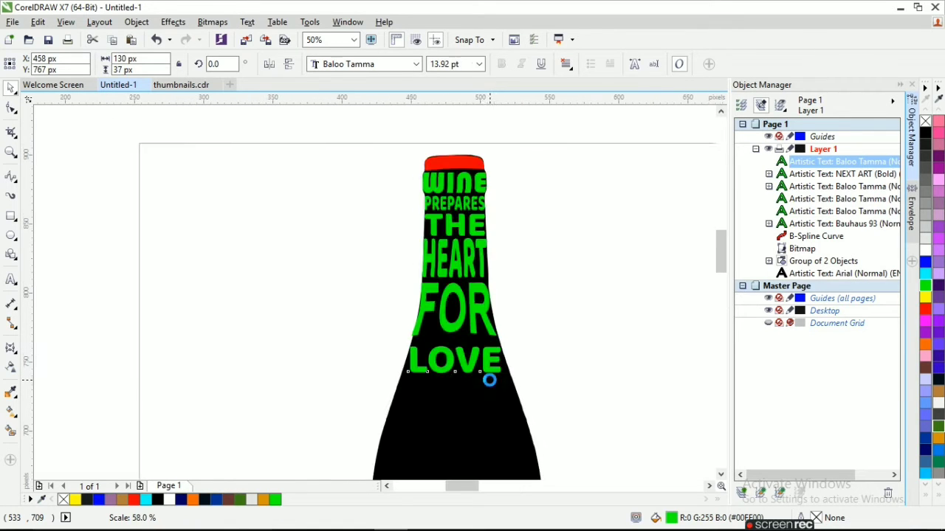
drag(417, 334, 416, 314)
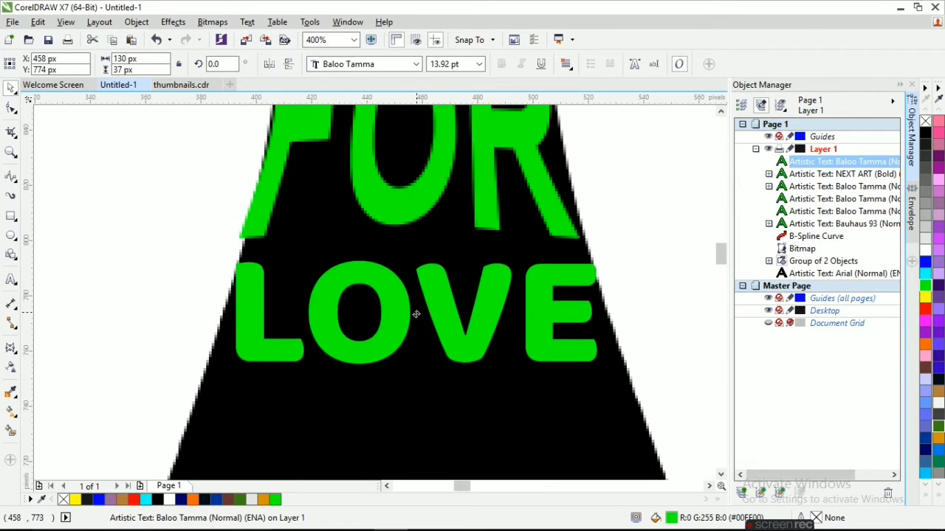
scroll(299, 362, down, 3)
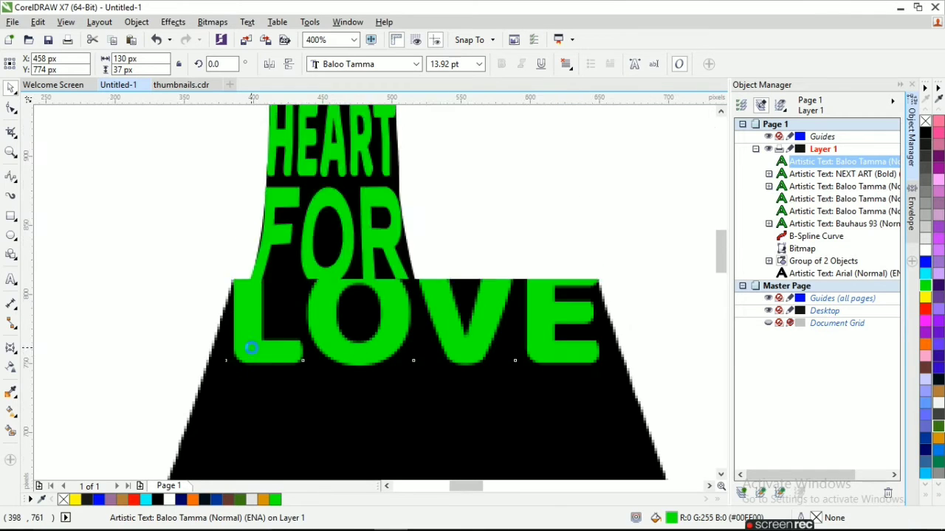
Step: Stretch LOVE to about 132 px high and flare the left side of its envelope outward along the bottle's left edge
drag(299, 362, 305, 393)
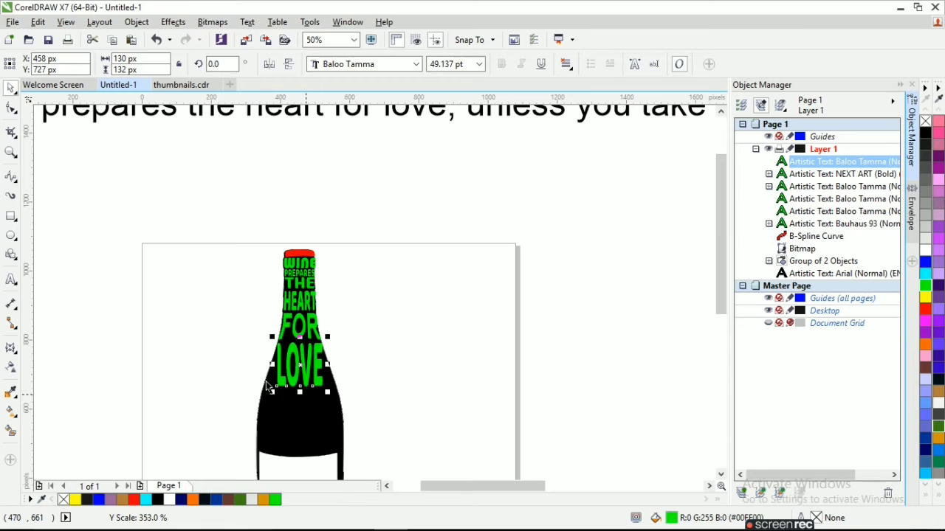
click(11, 348)
scroll(238, 386, up, 1)
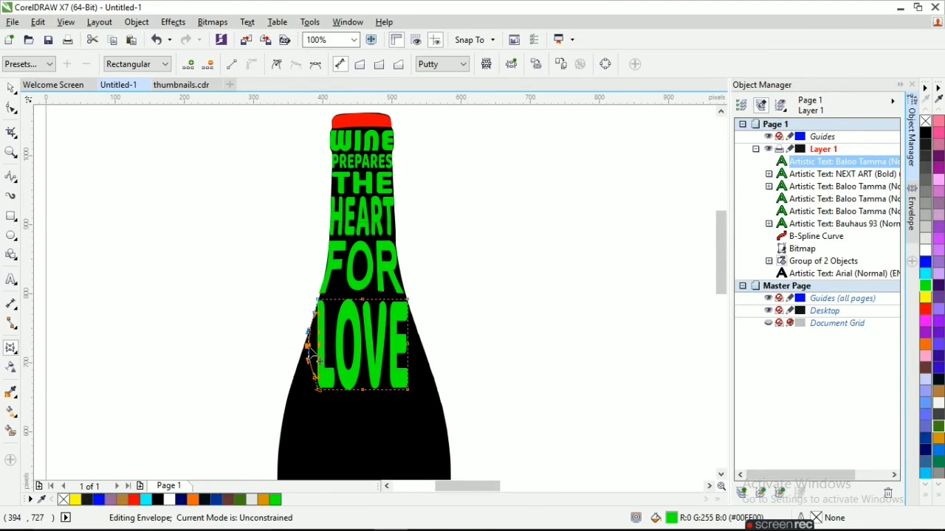
drag(319, 352, 307, 351)
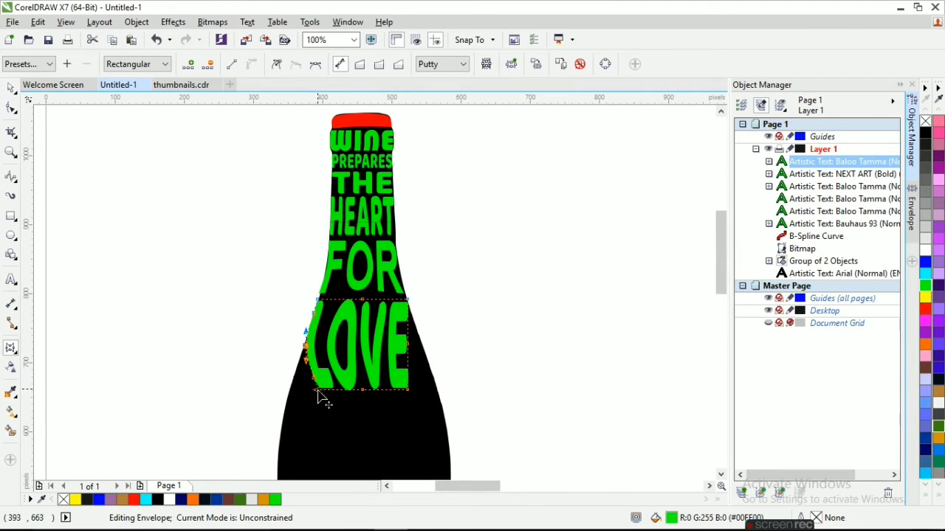
drag(319, 390, 289, 392)
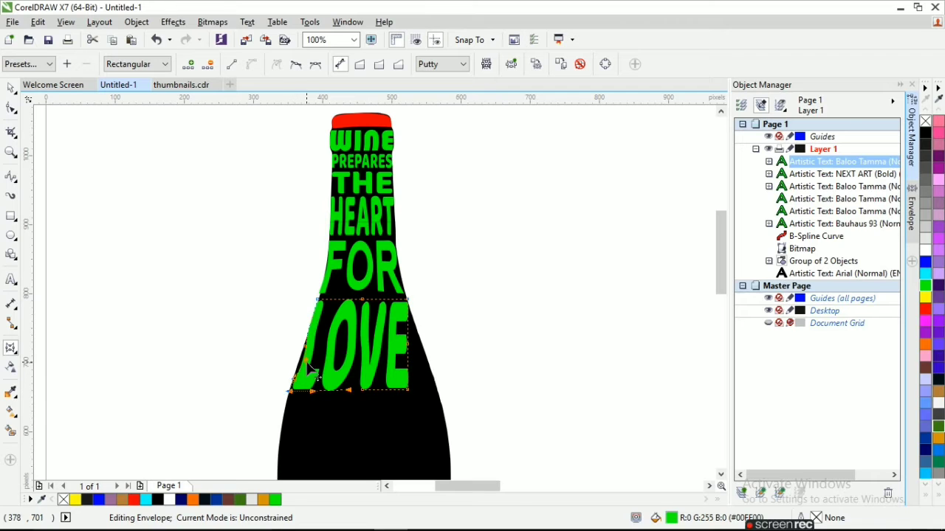
drag(306, 360, 306, 339)
Step: Flare the right side of the LOVE envelope along the bottle's edge and bow its top and bottom edges downward
scroll(301, 354, up, 1)
drag(515, 428, 570, 426)
drag(516, 344, 532, 305)
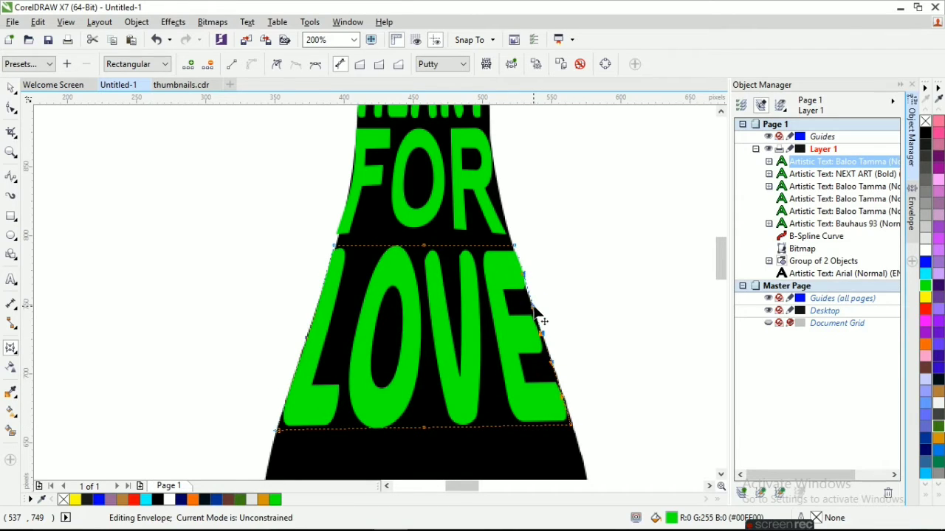
drag(425, 246, 424, 254)
drag(424, 429, 431, 445)
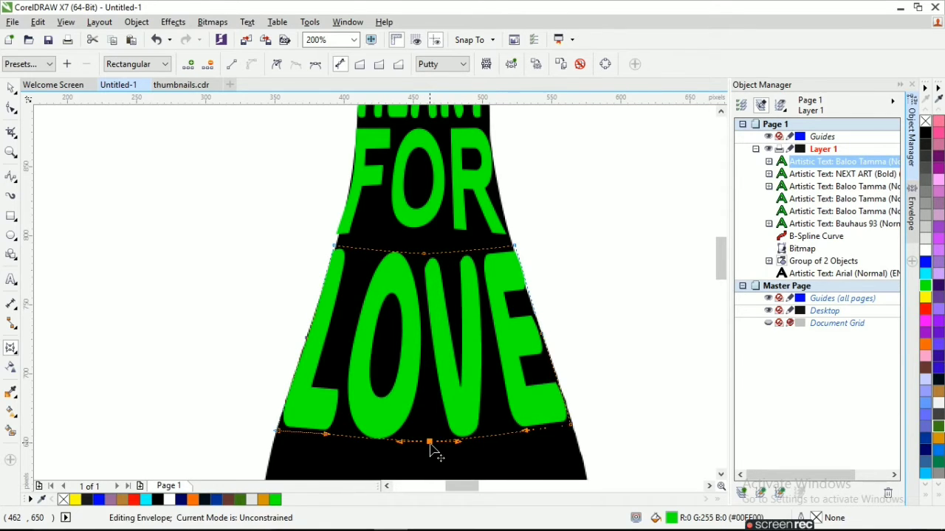
Step: Bow the top and bottom edges of the FOR envelope downward to echo the curve of LOVE
click(421, 235)
drag(422, 237, 424, 251)
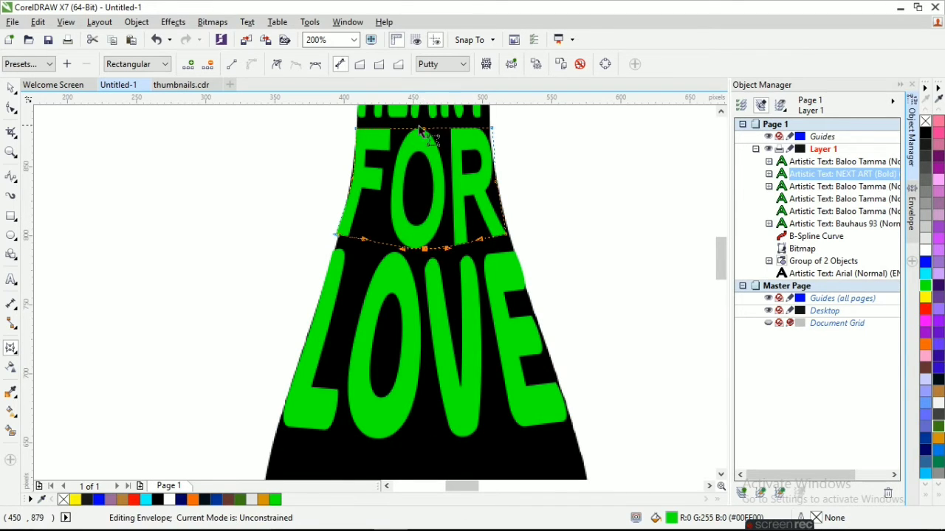
drag(420, 130, 379, 135)
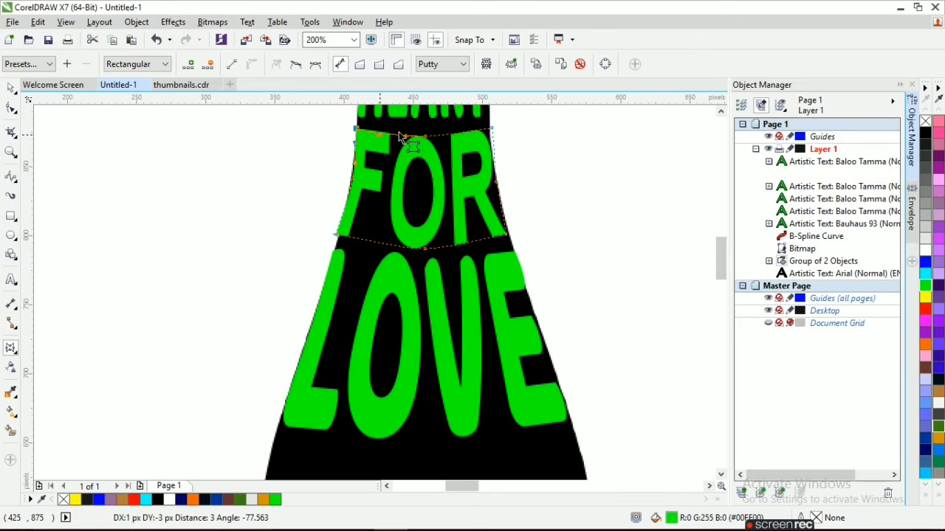
click(491, 129)
click(392, 247)
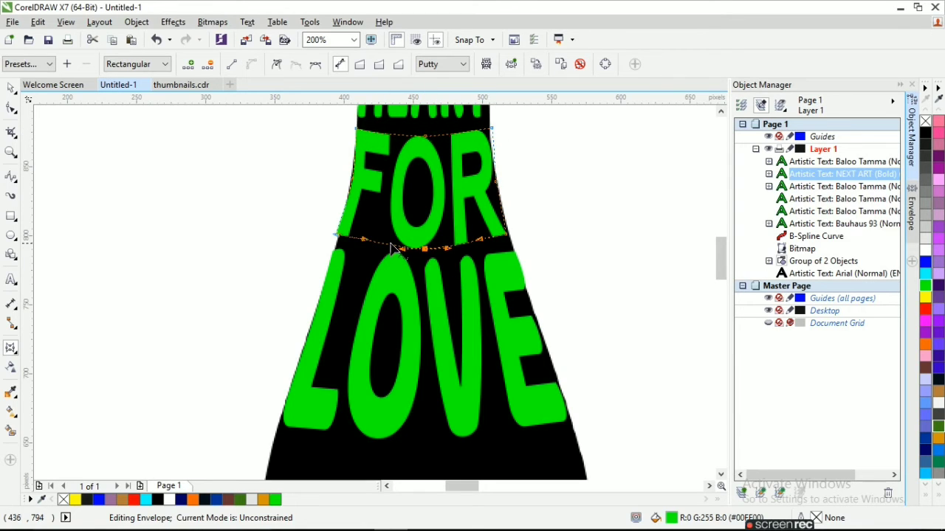
scroll(379, 249, down, 2)
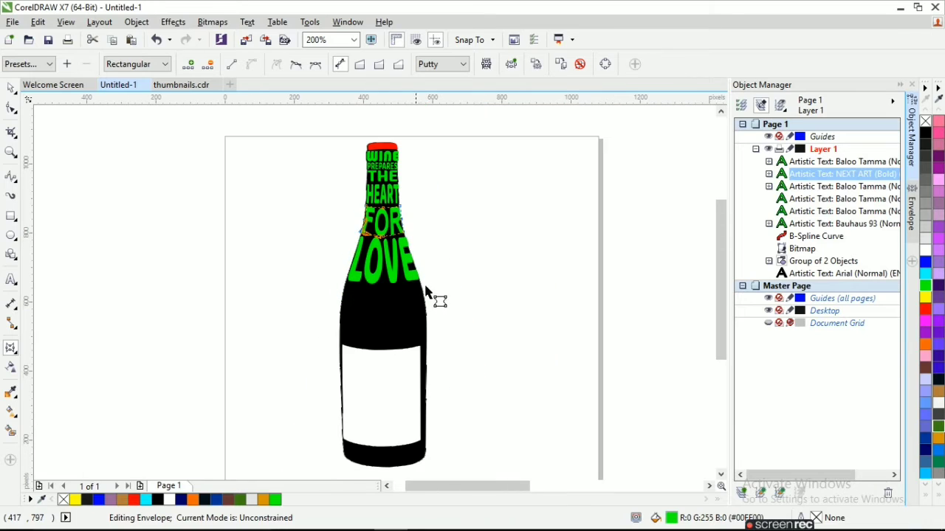
click(11, 87)
click(238, 213)
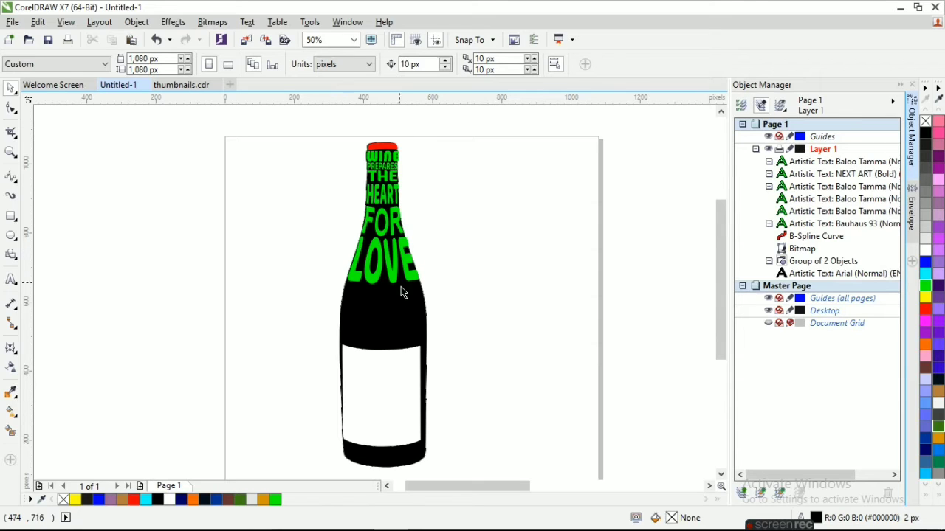
Step: Add the artistic text UNLESS to the left of the bottle and set its font to Baloo Tamma
scroll(391, 285, down, 2)
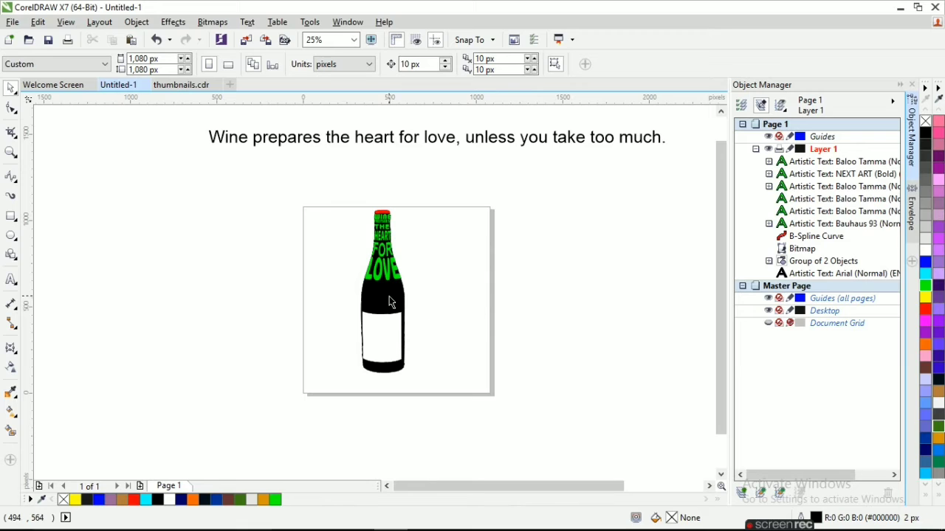
scroll(391, 302, up, 2)
scroll(389, 313, down, 2)
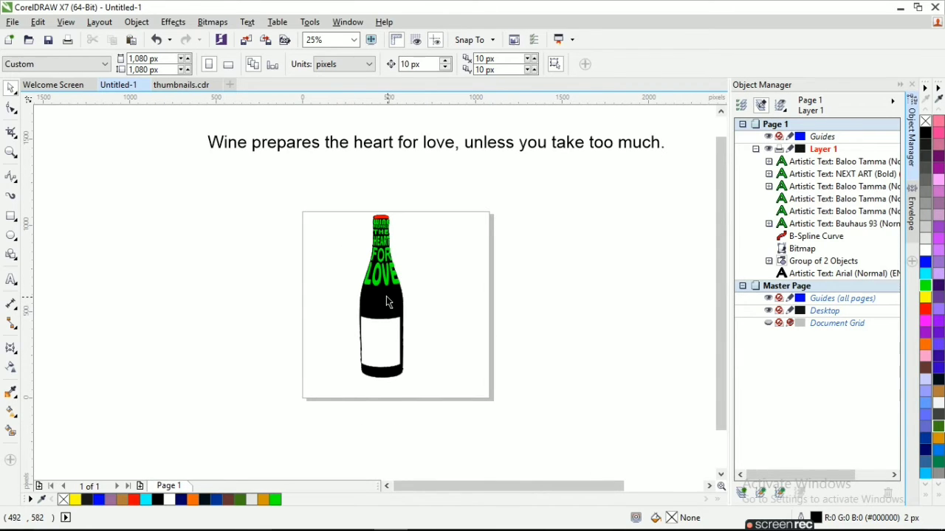
scroll(386, 296, up, 2)
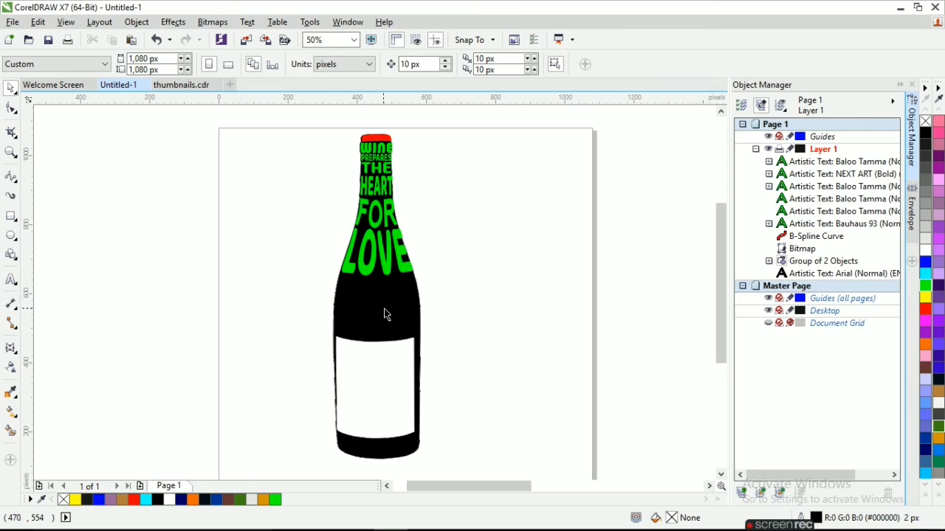
click(11, 279)
click(211, 347)
text(UNL)
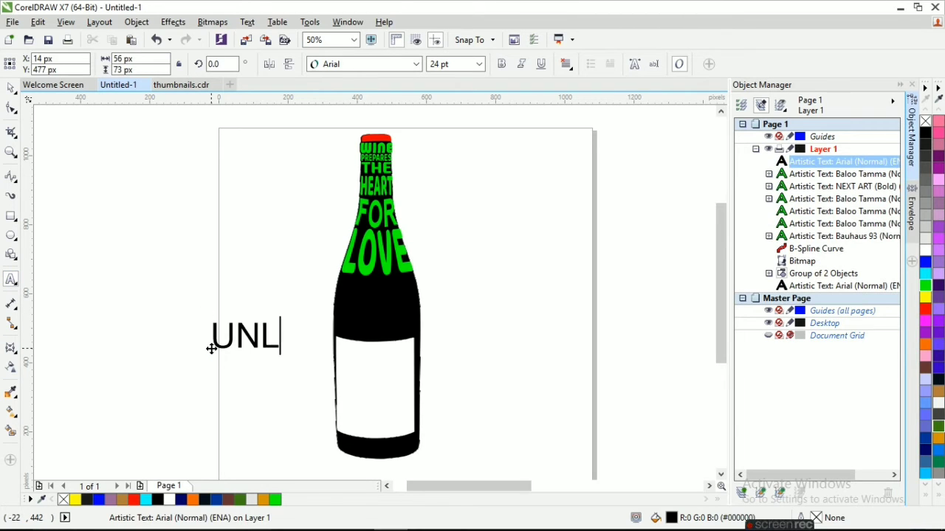
text(ESS)
click(11, 88)
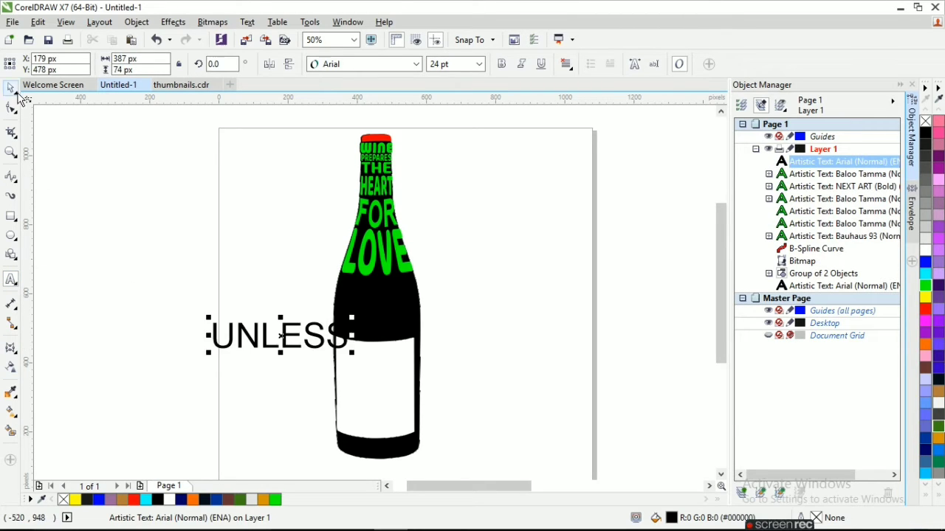
click(416, 65)
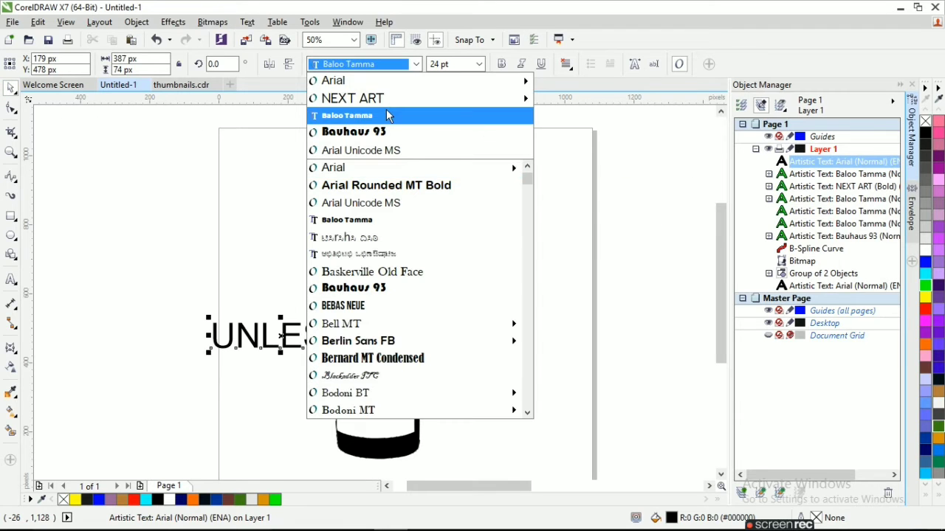
click(340, 118)
Step: Move the UNLESS text onto the bottle beneath LOVE and reduce it to about 215 × 40 px
drag(274, 337, 397, 290)
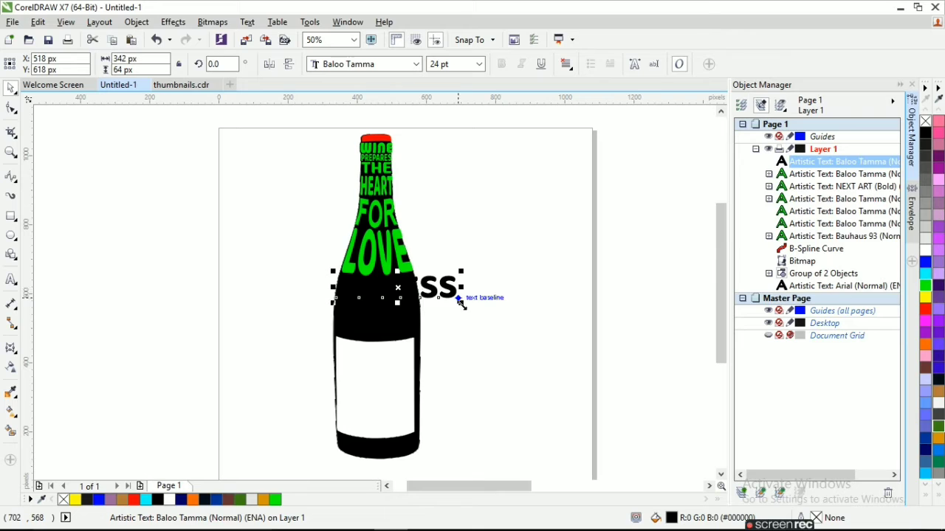
drag(459, 299, 418, 301)
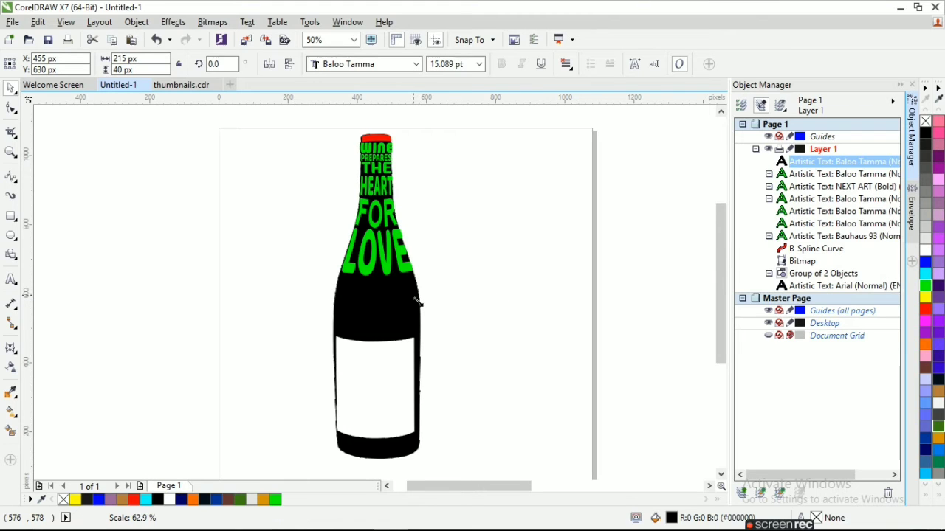
Step: Fill the UNLESS text green and enlarge it to about 222 × 116 px to span the bottle beneath LOVE
click(927, 286)
scroll(369, 279, up, 2)
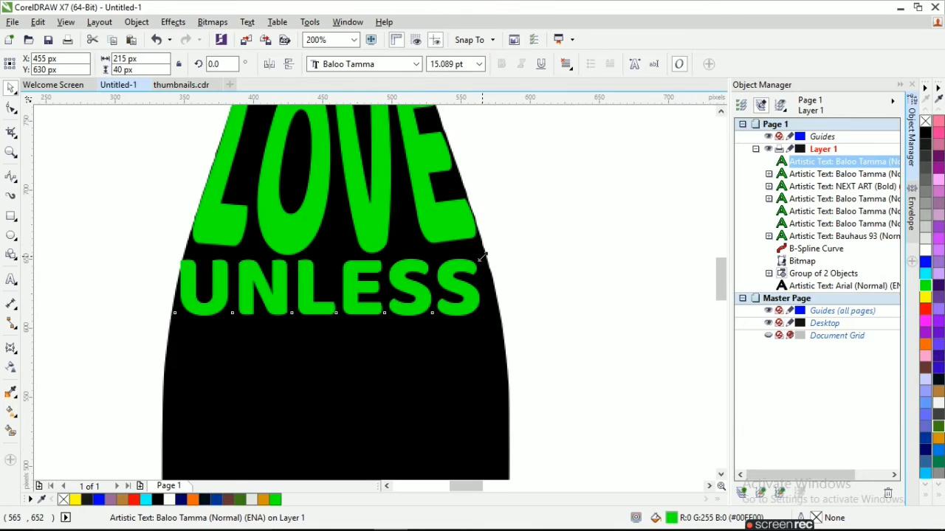
drag(481, 256, 495, 253)
scroll(158, 245, up, 1)
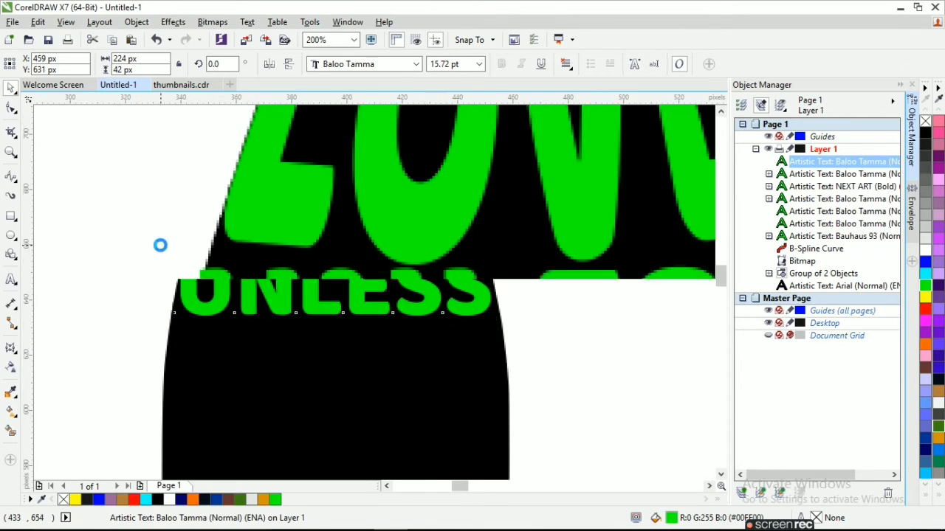
drag(193, 265, 196, 263)
scroll(196, 264, down, 1)
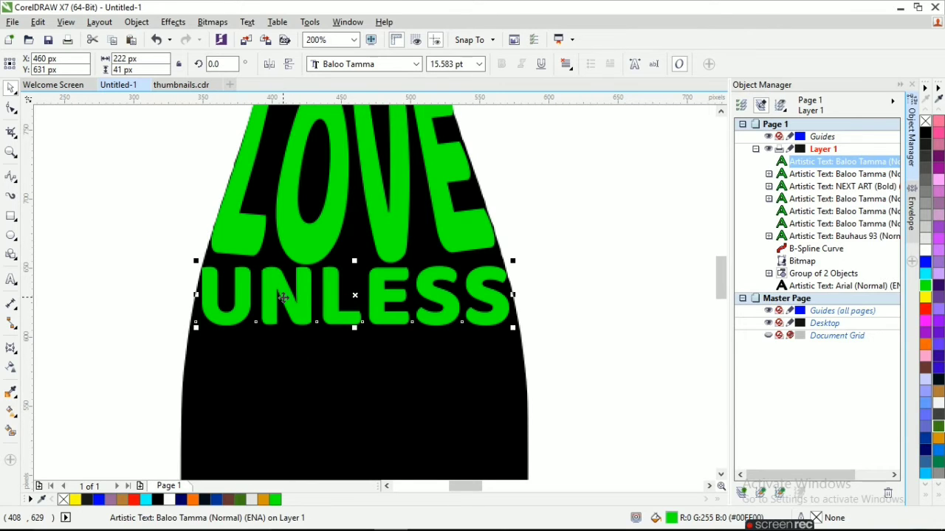
scroll(352, 335, down, 2)
drag(352, 331, 351, 357)
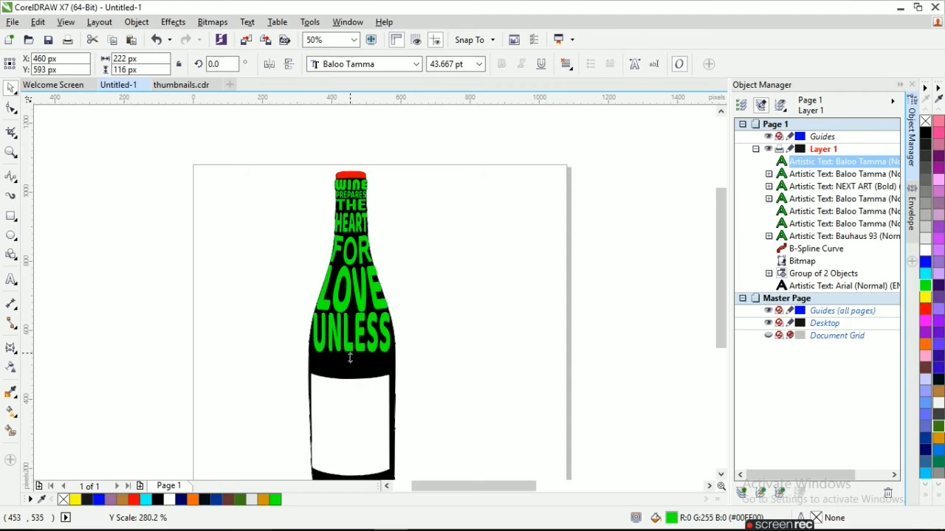
Step: Apply an envelope to UNLESS and pull its left side outward to the bottle's left edge
click(11, 348)
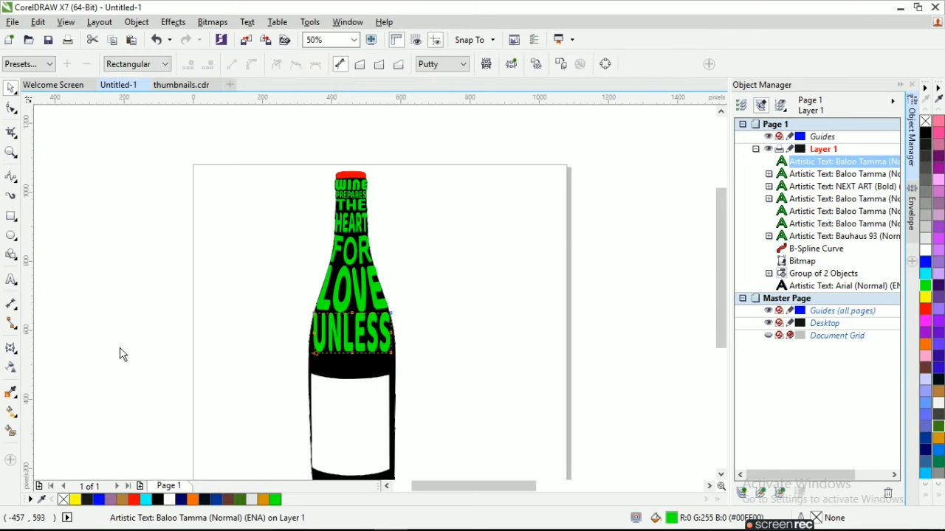
scroll(332, 350, up, 1)
drag(275, 309, 266, 308)
drag(279, 354, 276, 350)
Step: Pull the right side of the UNLESS envelope outward and refine it to follow the bottle's right edge
drag(432, 351, 438, 350)
drag(431, 309, 437, 299)
scroll(440, 322, up, 1)
drag(440, 378, 442, 383)
scroll(443, 385, up, 1)
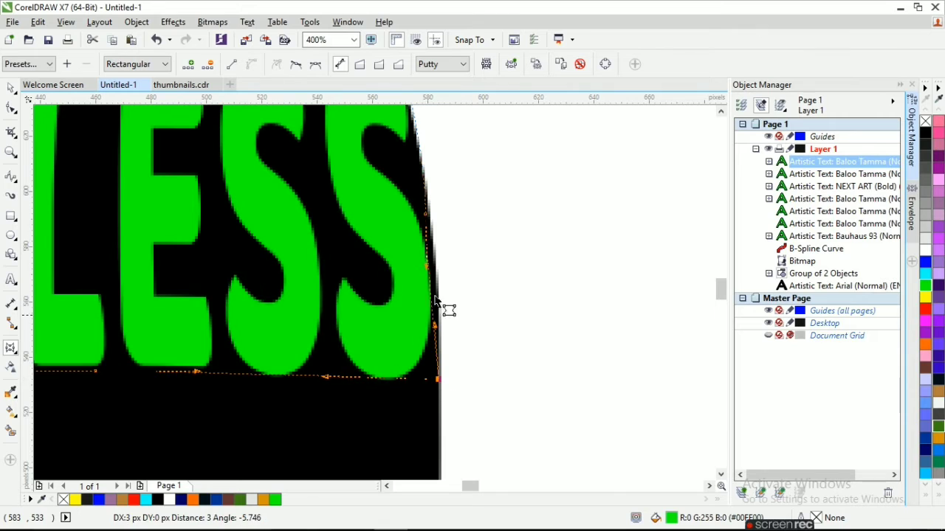
drag(436, 270, 440, 273)
drag(429, 216, 431, 219)
Step: Bow the bottom and top edges of the UNLESS envelope downward at their middle nodes
scroll(337, 264, down, 1)
scroll(321, 281, down, 1)
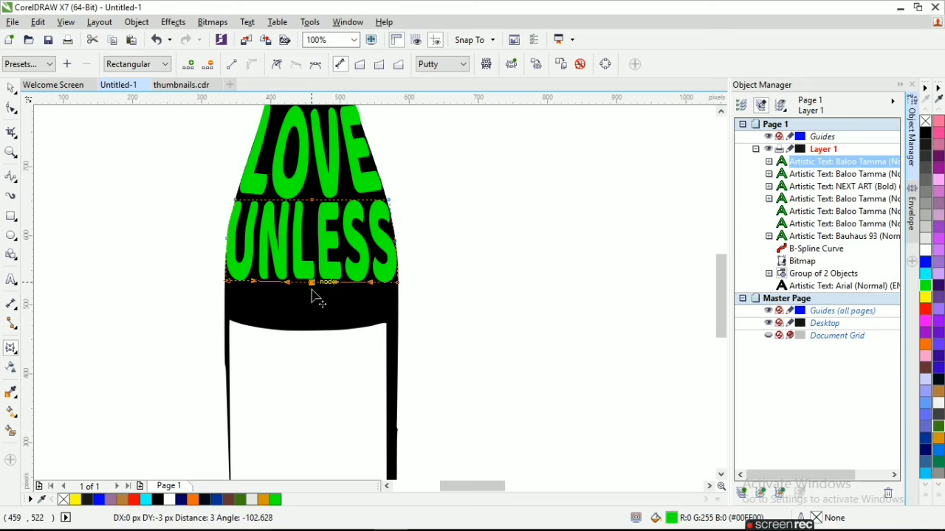
drag(312, 289, 310, 290)
drag(311, 200, 312, 216)
click(308, 290)
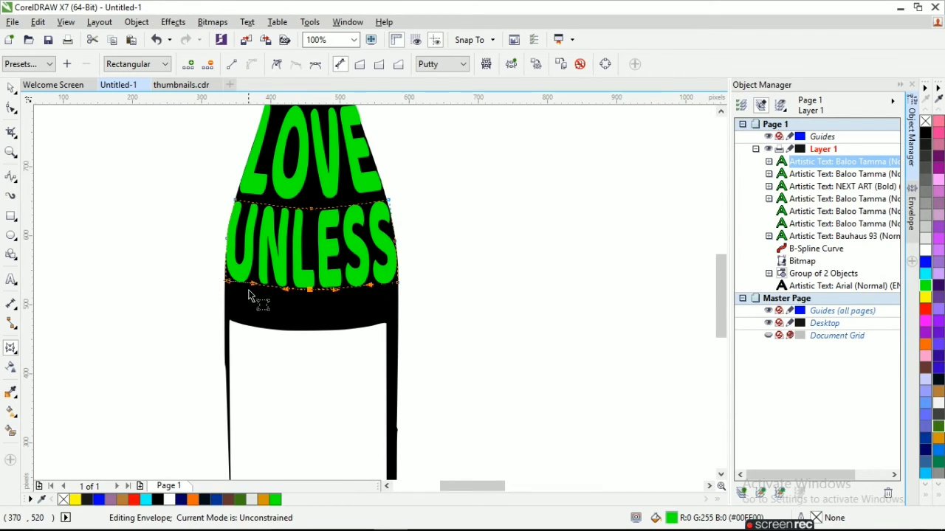
Step: Smooth the curves of the UNLESS envelope's bottom and top edges by adjusting their node handles
drag(254, 282, 252, 286)
click(397, 284)
drag(370, 285, 372, 291)
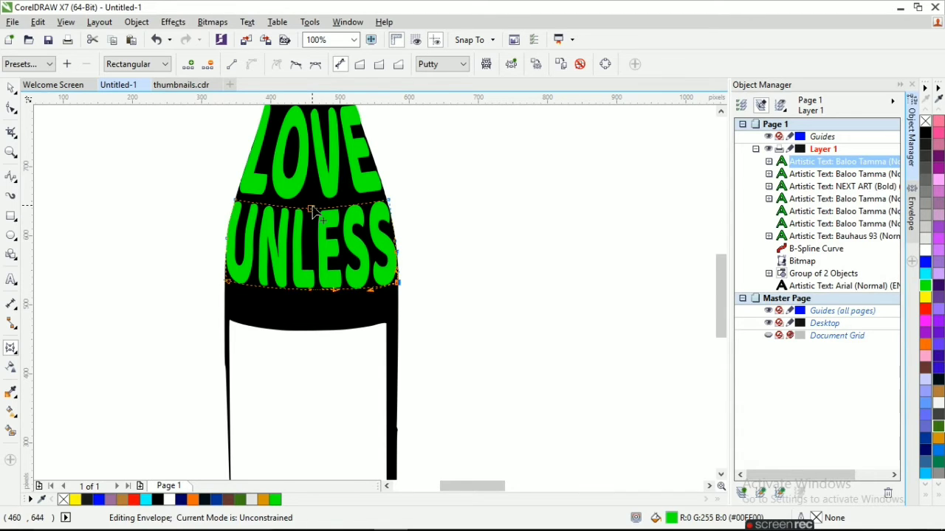
click(312, 210)
drag(258, 203, 260, 207)
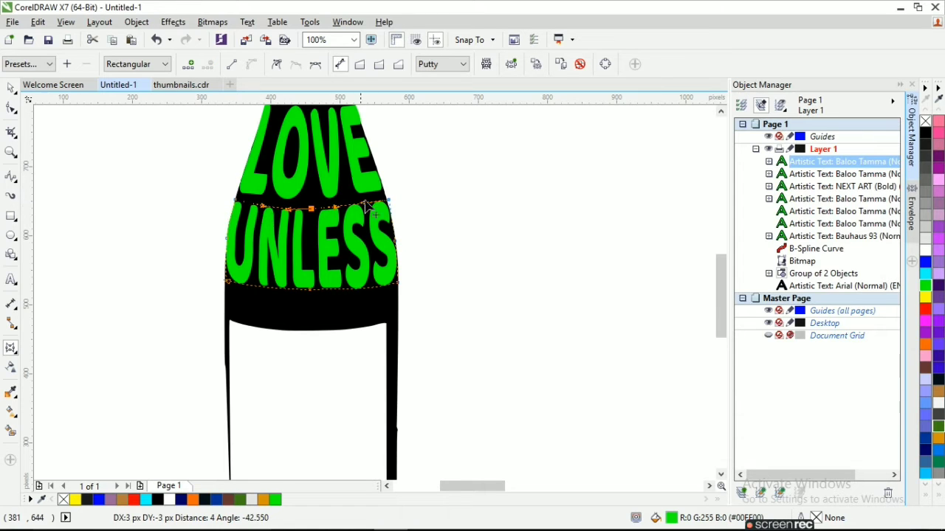
drag(364, 202, 339, 208)
scroll(339, 207, down, 1)
scroll(353, 258, down, 1)
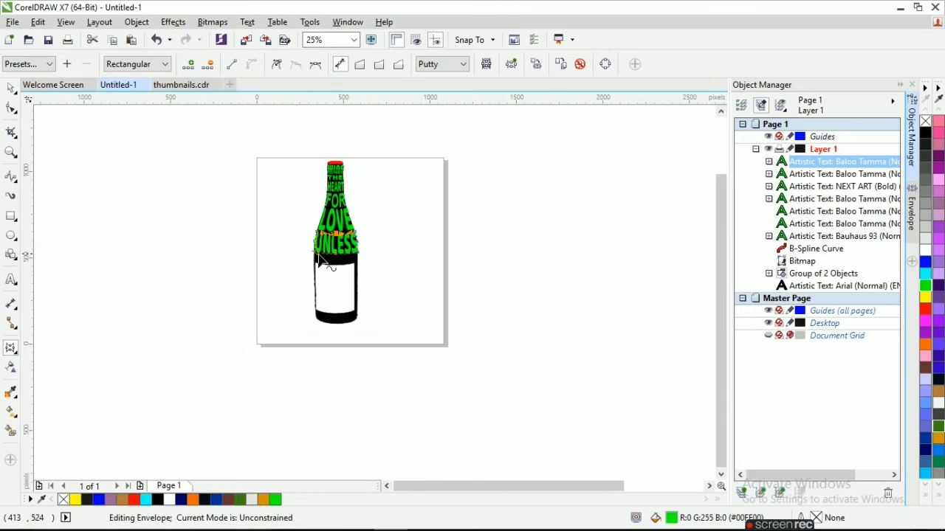
Step: Add the artistic text U at the page's lower right and move it onto the bottle beneath UNLESS
click(11, 279)
mouse_move(710, 521)
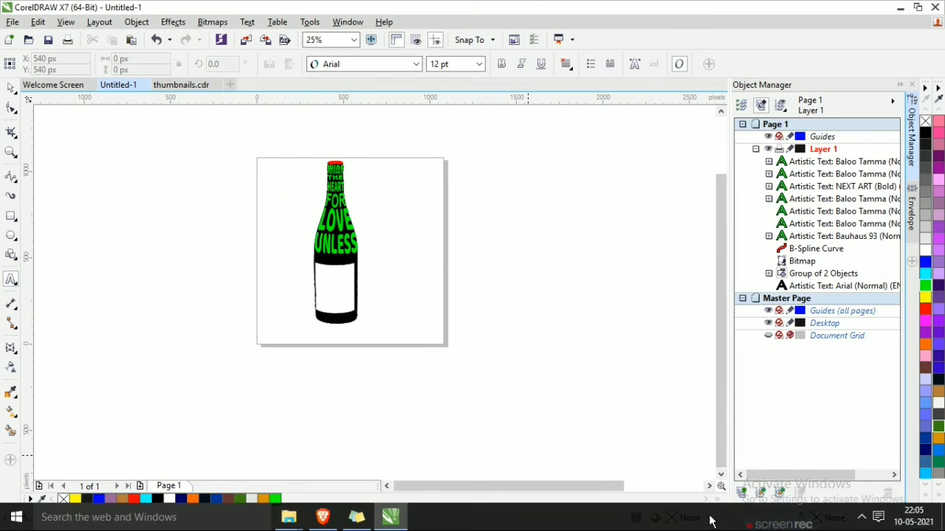
click(428, 308)
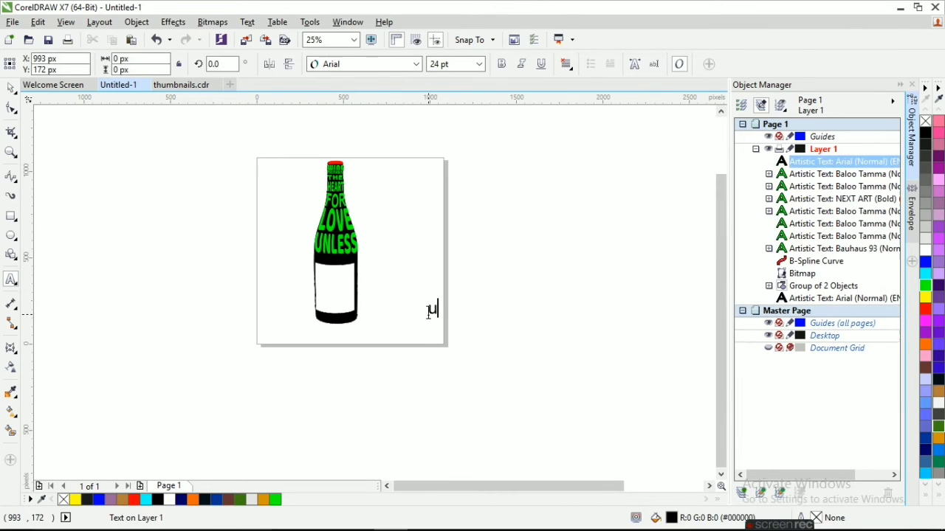
text(a)
key(ctrl+space)
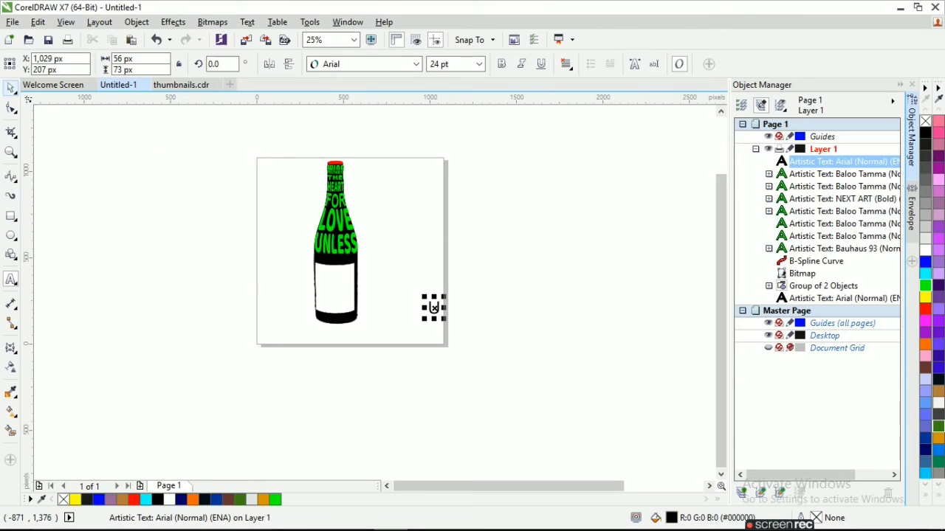
drag(433, 308, 323, 267)
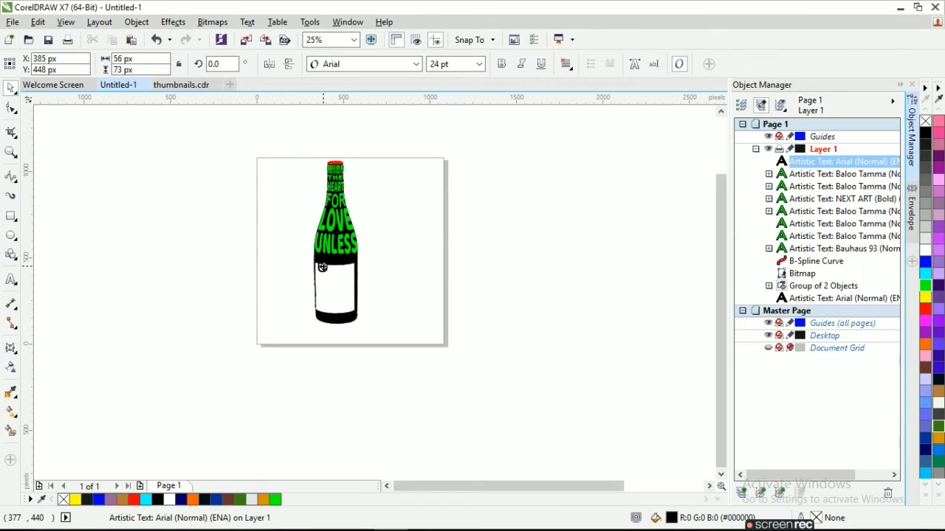
Step: Colour the U green, enlarge it over the bottle's label area and set its font to Baloo Tamma
click(416, 64)
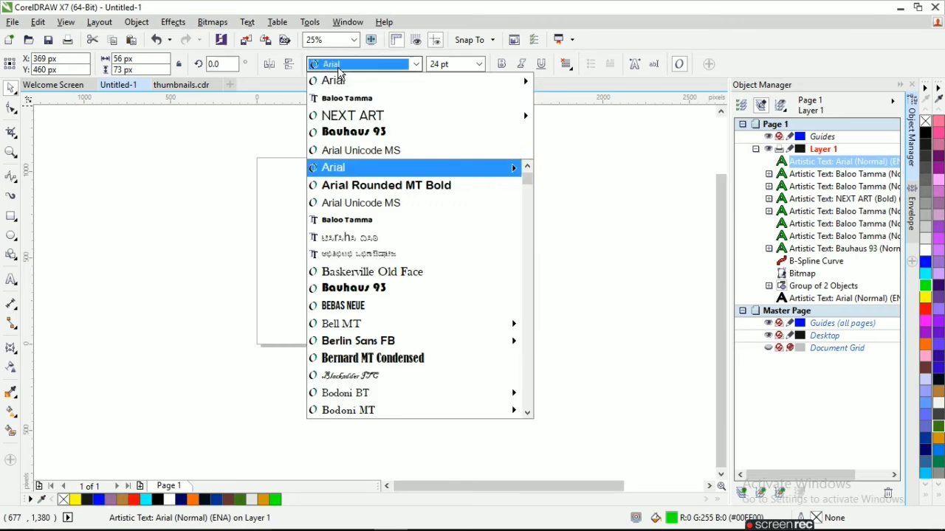
click(382, 117)
drag(329, 274, 370, 314)
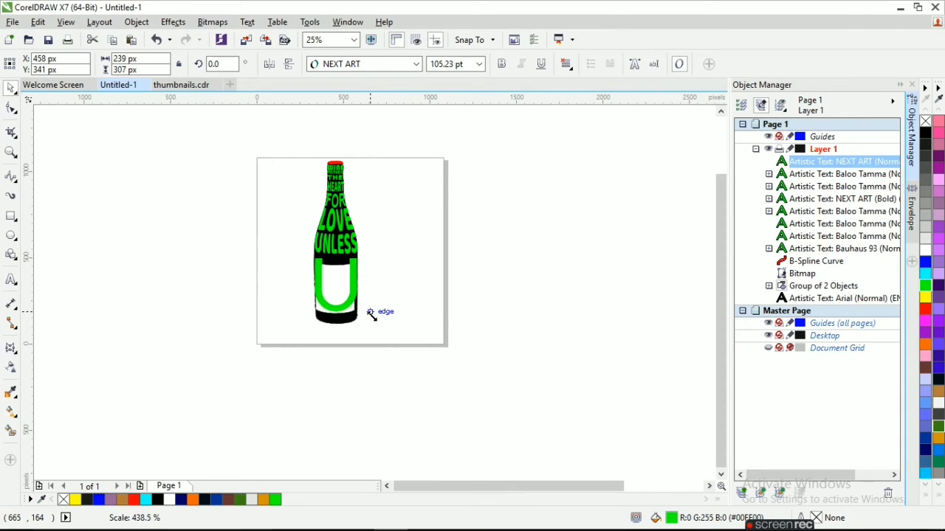
click(417, 64)
click(378, 118)
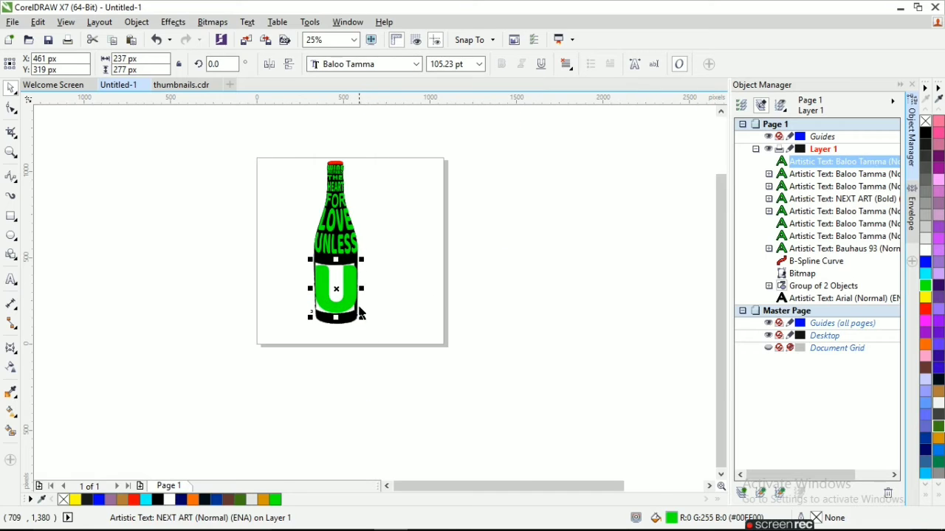
Step: Position the U directly beneath UNLESS and scale it to the bottle's width, about 247 × 289 px
drag(335, 299, 333, 289)
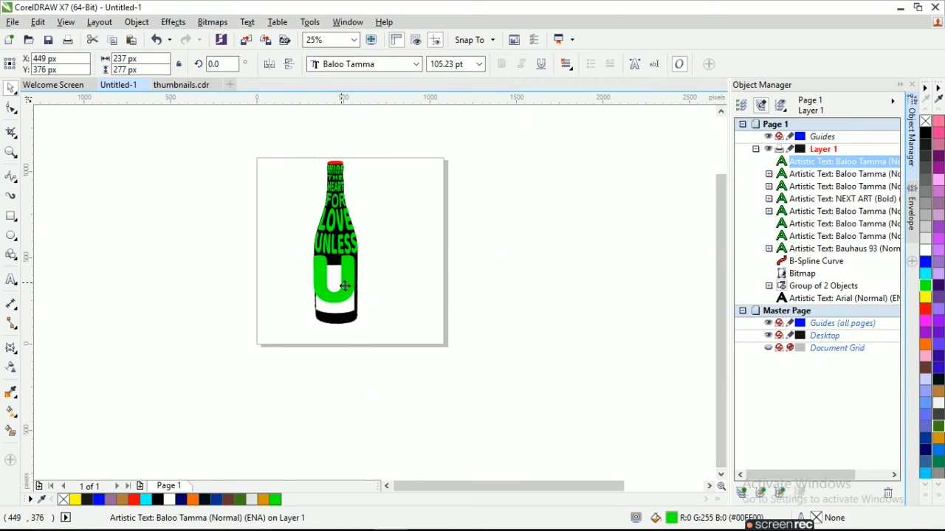
scroll(349, 293, up, 1)
scroll(341, 286, up, 1)
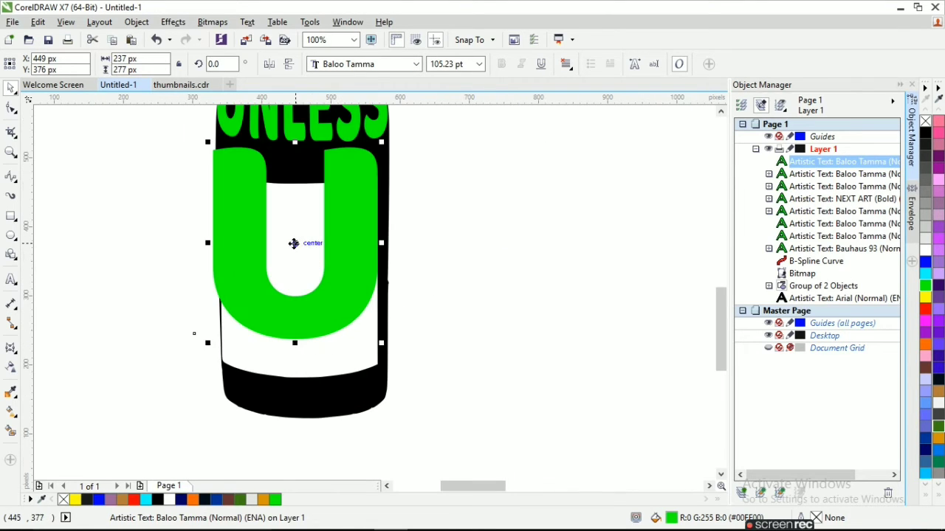
drag(293, 242, 299, 236)
drag(385, 336, 391, 340)
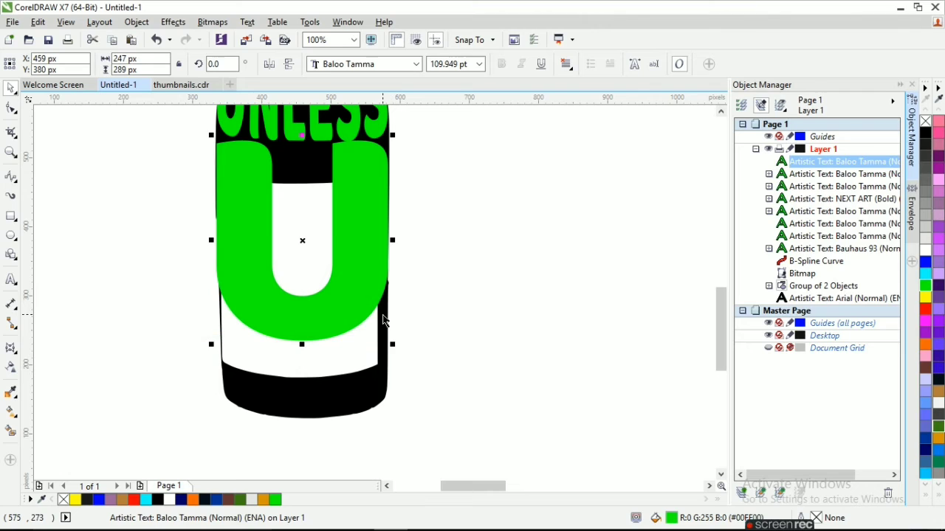
key(Down)
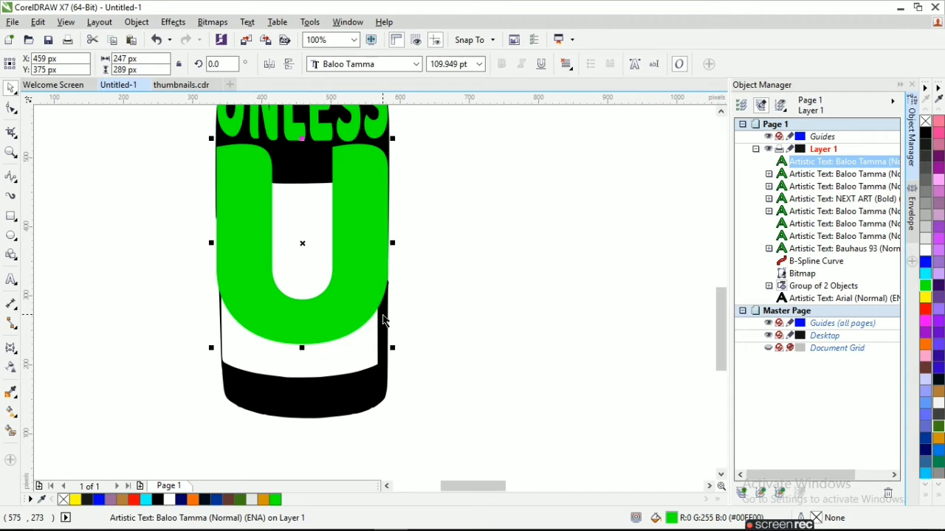
Step: Add the artistic text TAKE on the page to the left of the bottle's base
scroll(364, 312, down, 3)
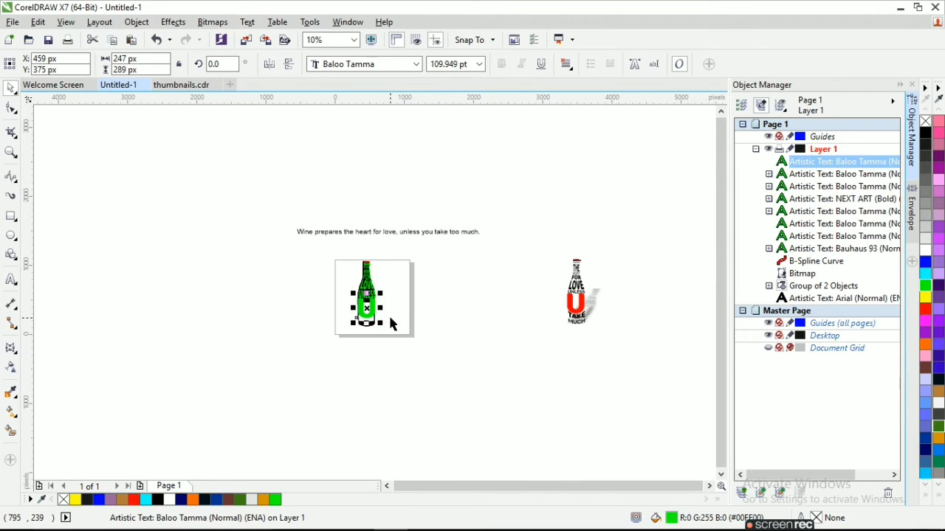
scroll(390, 320, up, 1)
scroll(385, 326, down, 1)
scroll(369, 330, up, 1)
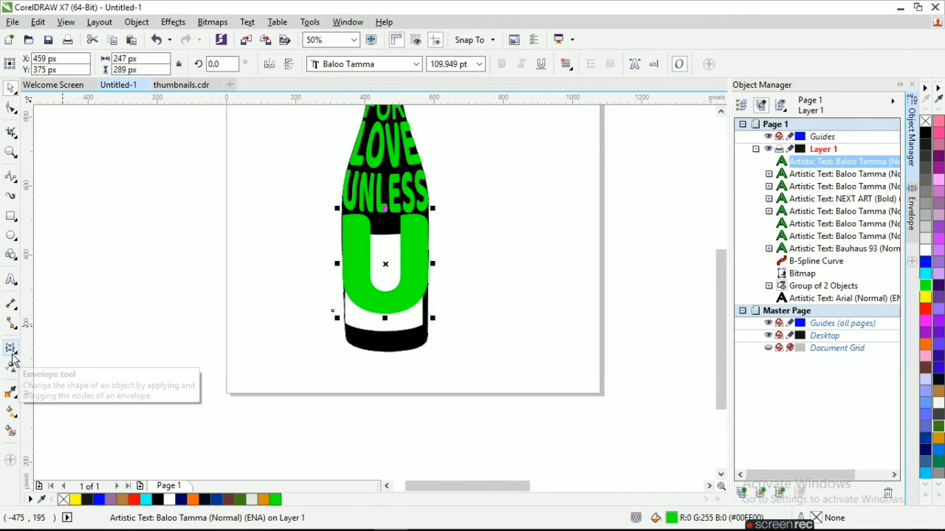
click(11, 279)
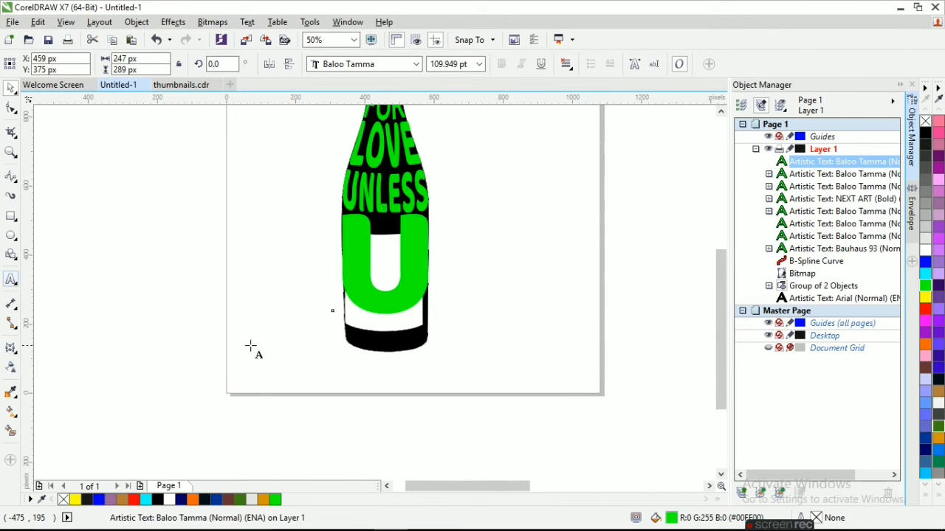
click(251, 344)
text(TAKE)
click(13, 89)
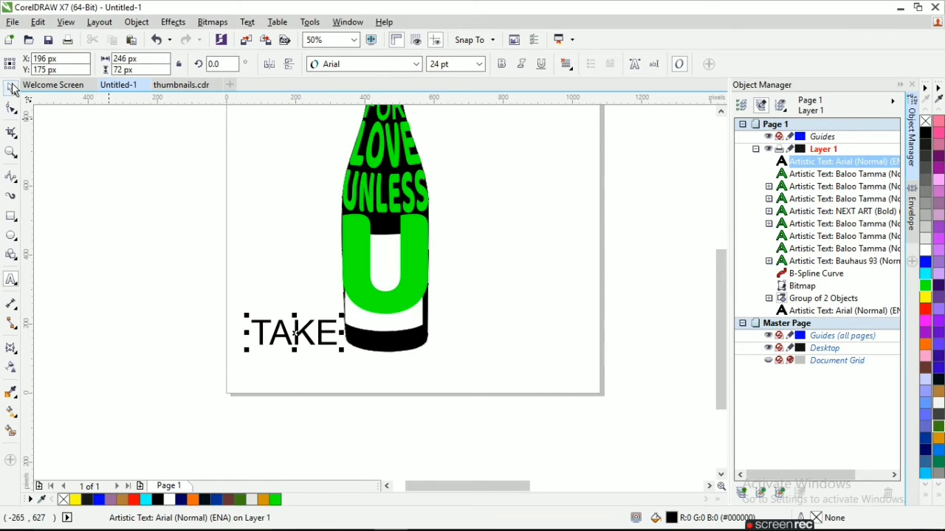
Step: Move TAKE onto the bottle beneath the U and set its font to bold NEXT ART
click(416, 65)
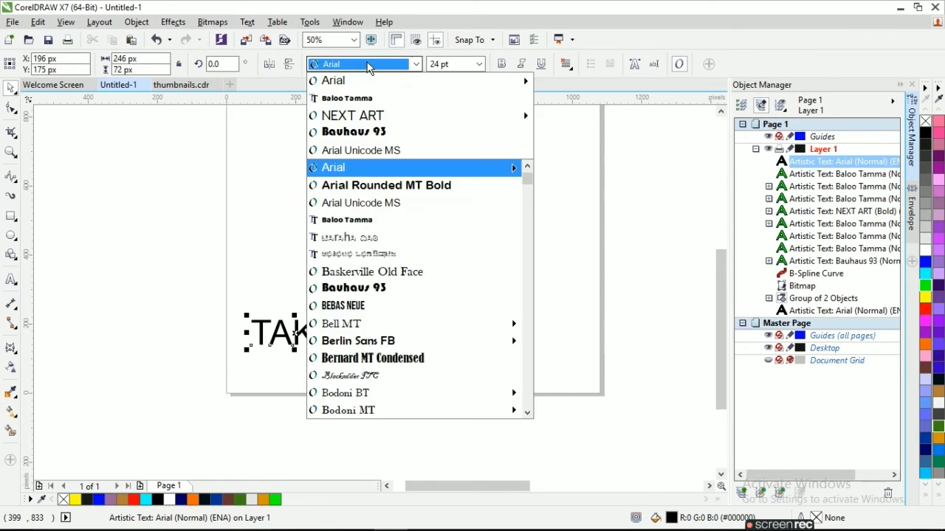
click(334, 218)
drag(290, 336, 386, 319)
scroll(398, 273, up, 1)
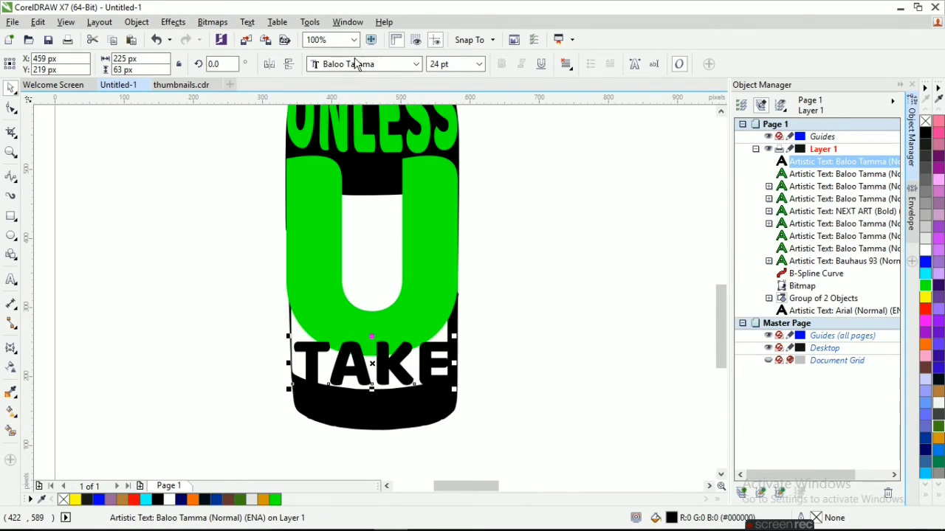
click(357, 64)
click(362, 116)
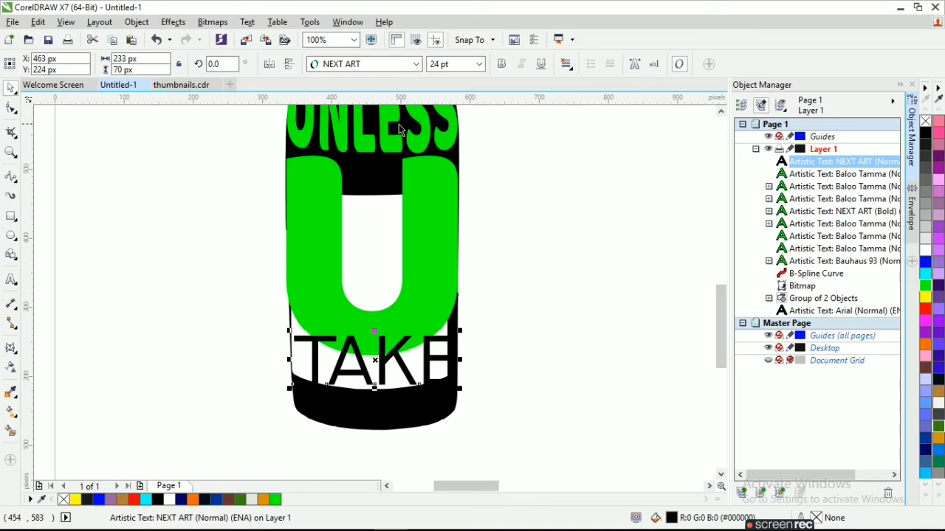
click(501, 65)
Step: Resize TAKE to about 240 × 41 px so it spans the bottle's width, and colour it green
drag(480, 386, 464, 385)
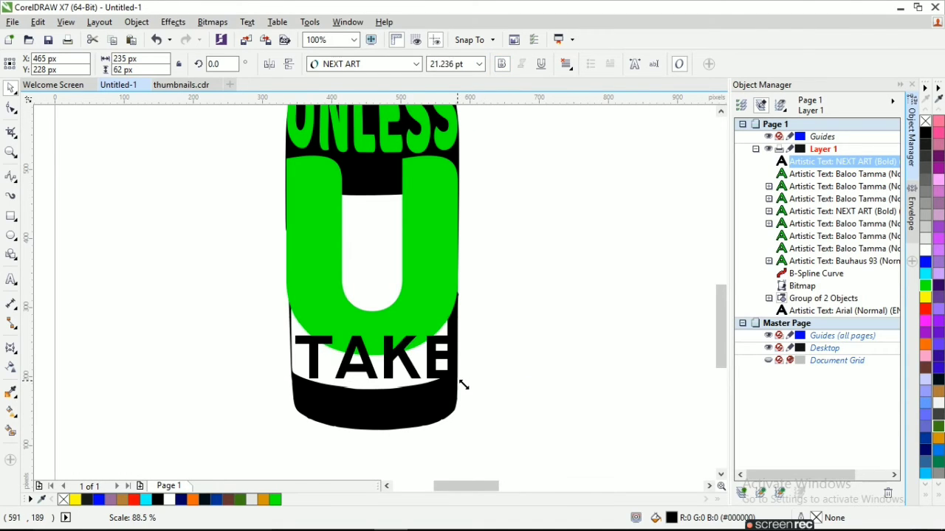
drag(373, 333, 370, 357)
drag(453, 376, 457, 381)
click(926, 286)
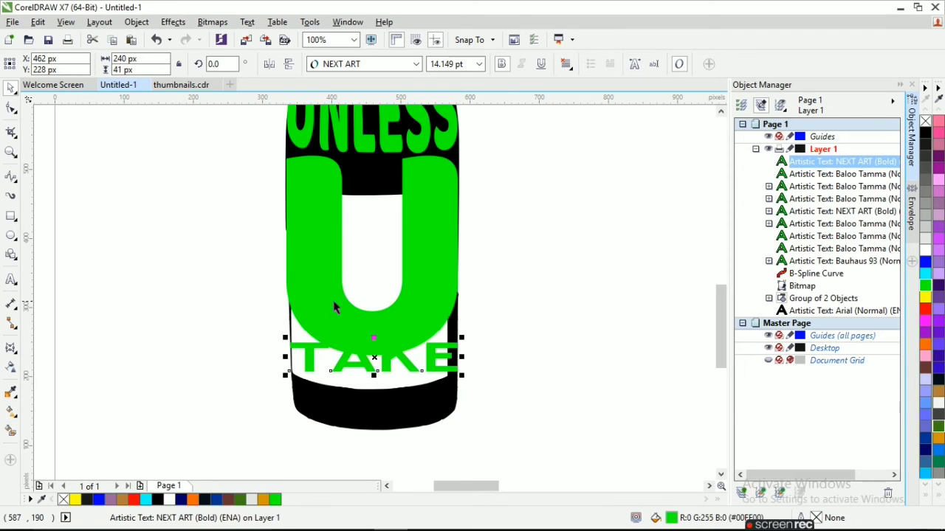
Step: Apply an envelope to TAKE and bow its bottom and top edges downward along the label's lower curve
click(11, 347)
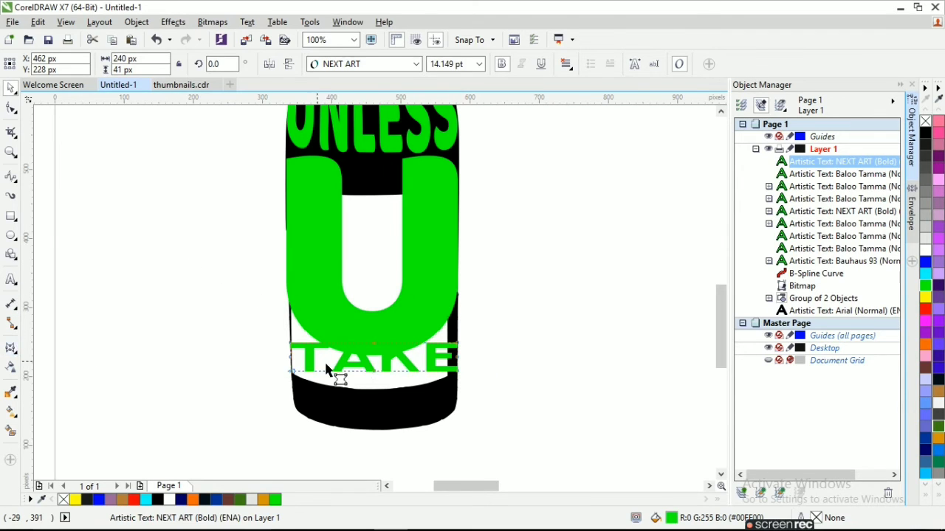
drag(375, 375, 375, 381)
drag(373, 342, 320, 391)
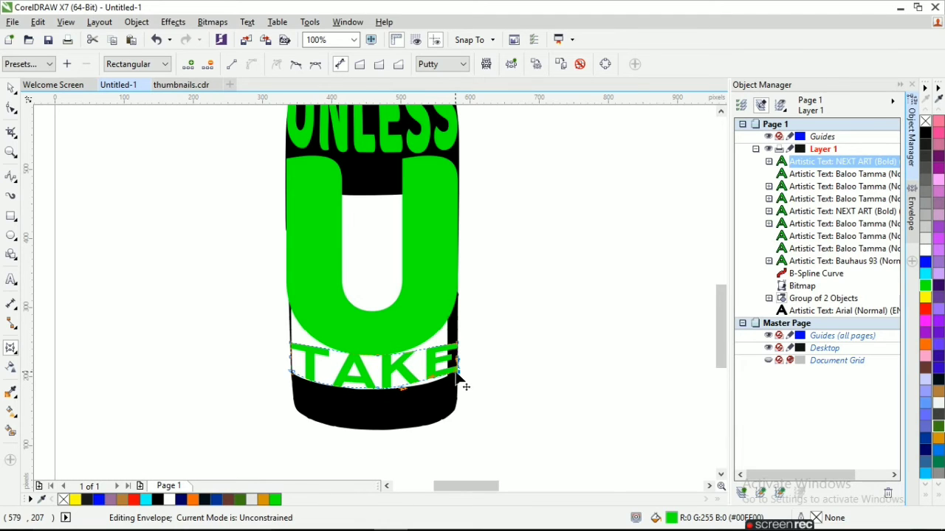
drag(431, 377, 435, 383)
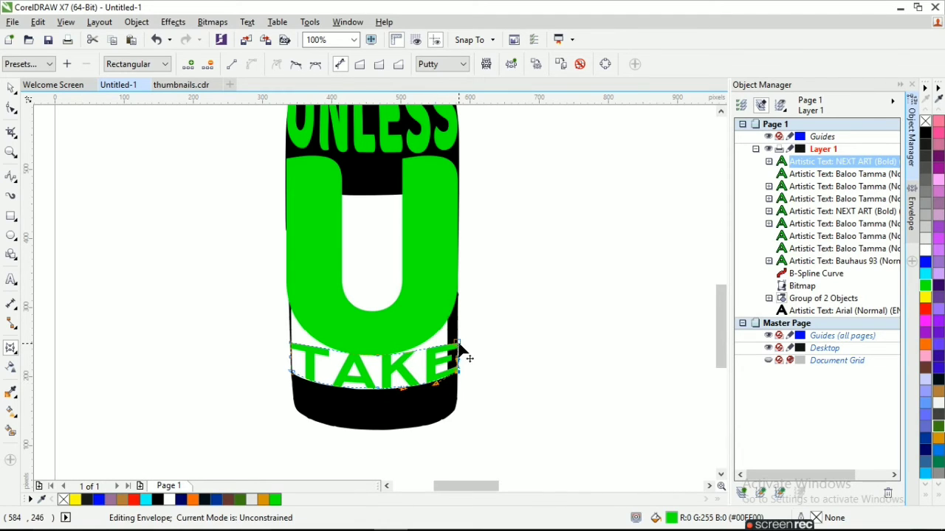
Step: Raise the top corners of the TAKE envelope and shape its top edge to follow the curve beneath the U
drag(457, 343, 434, 343)
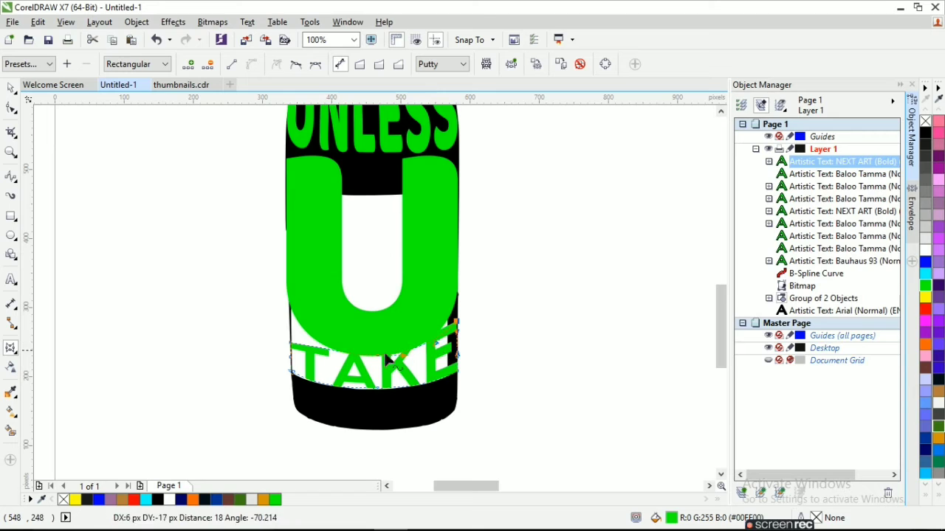
drag(291, 343, 317, 352)
drag(379, 355, 377, 362)
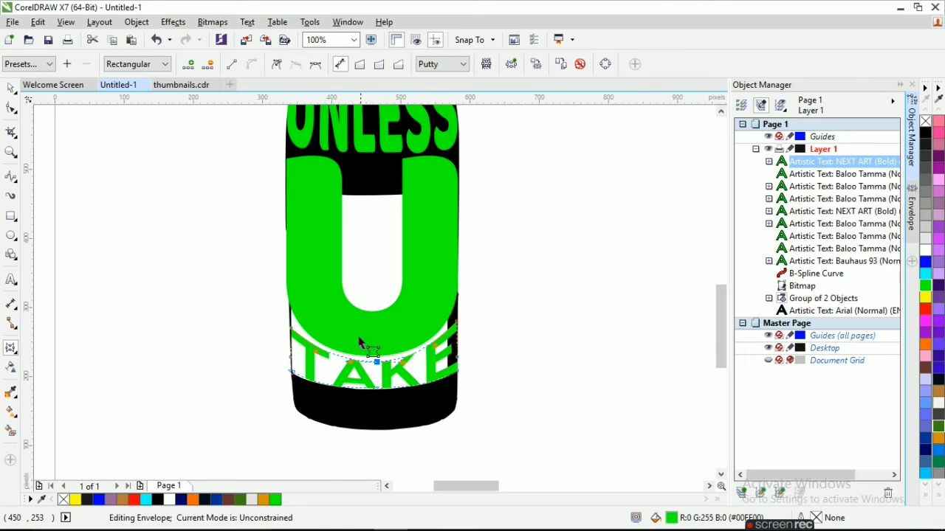
Step: Raise the bottom corners of the TAKE envelope slightly and refine its bottom edge along the label's lower curve
scroll(448, 372, up, 1)
drag(465, 371, 466, 363)
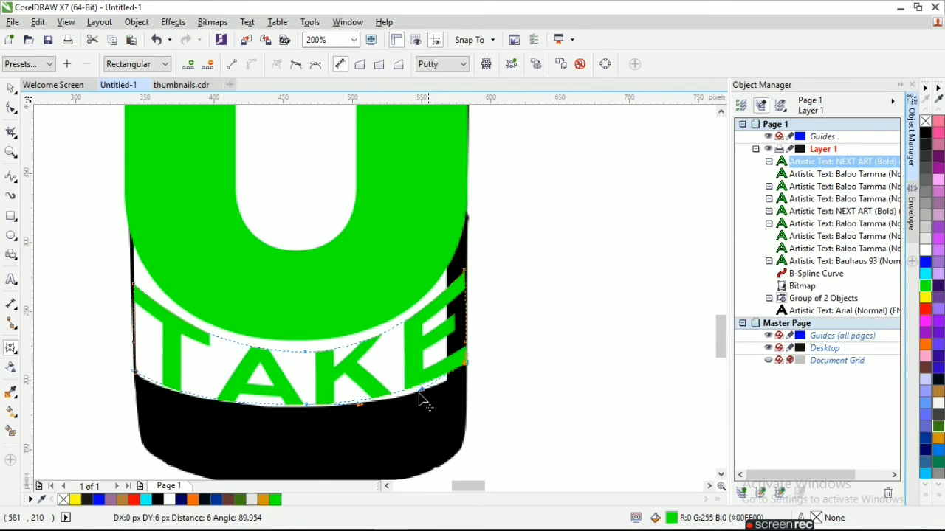
drag(134, 373, 136, 365)
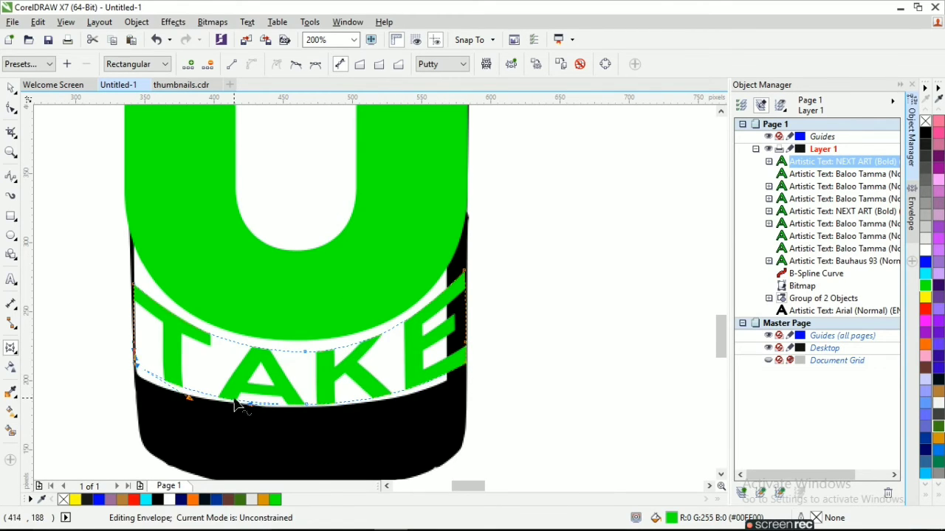
drag(307, 405, 302, 405)
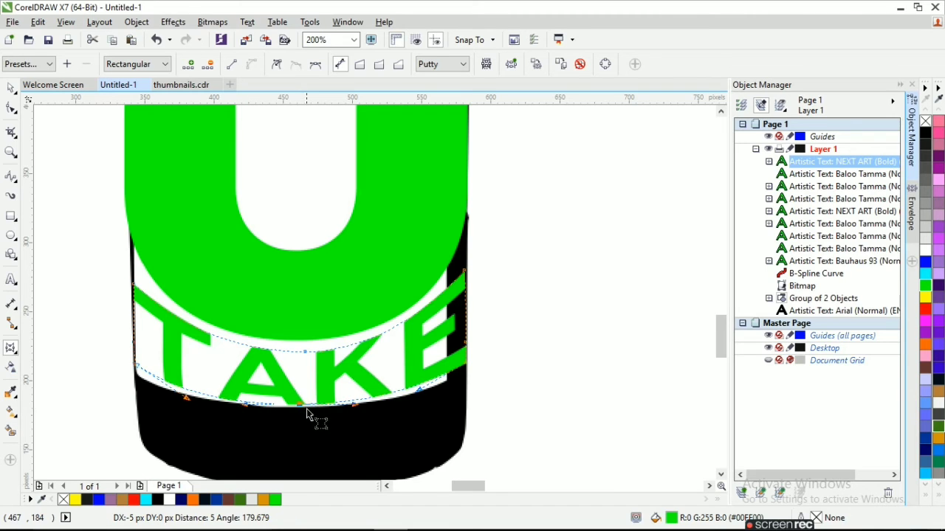
scroll(479, 382, down, 1)
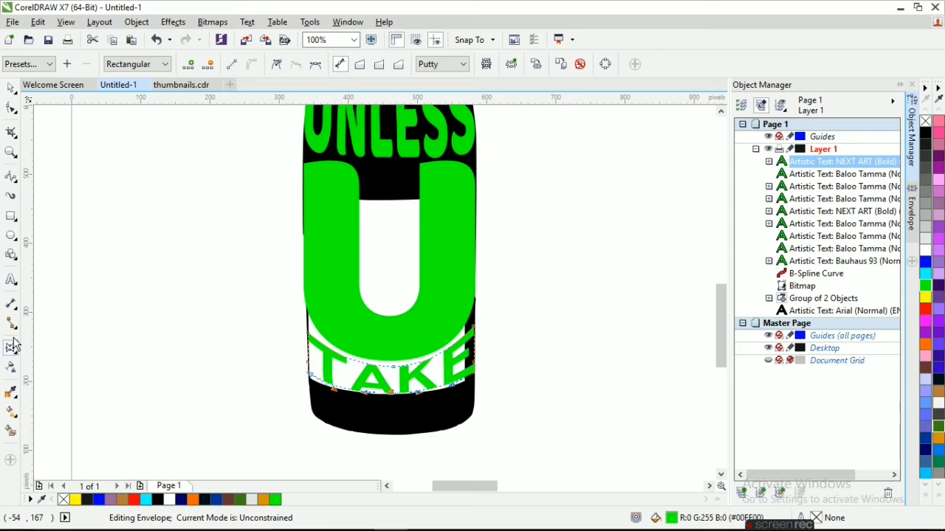
Step: Add the artistic text MUCH on the page to the right of the bottle's base
click(11, 282)
click(500, 438)
text(m)
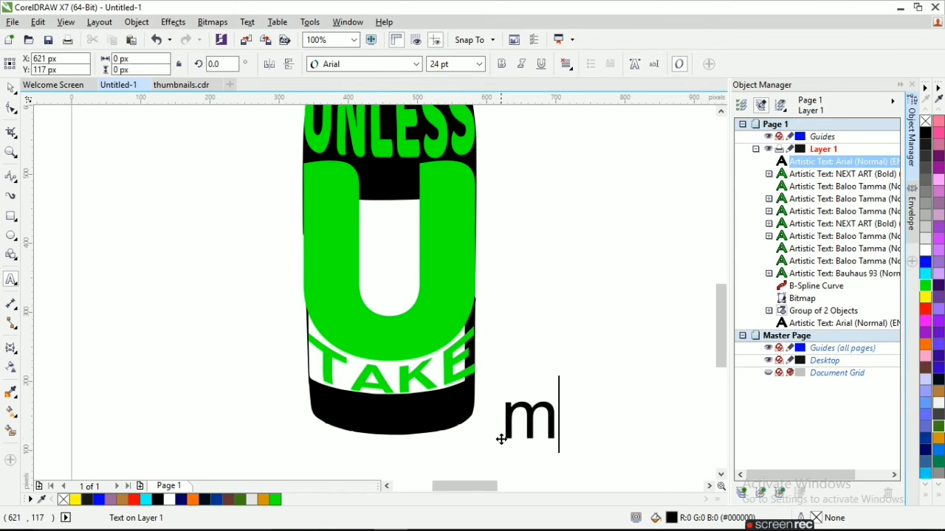
key(BackSpace)
text(MUCH)
click(11, 88)
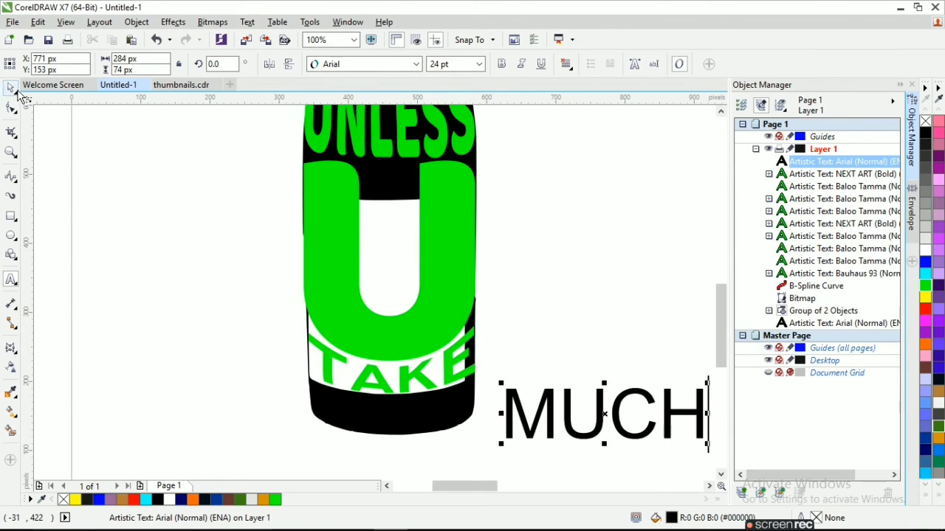
Step: Set MUCH in Baloo Tamma, move it onto the bottle's base beneath TAKE and colour it green
click(347, 65)
mouse_move(352, 98)
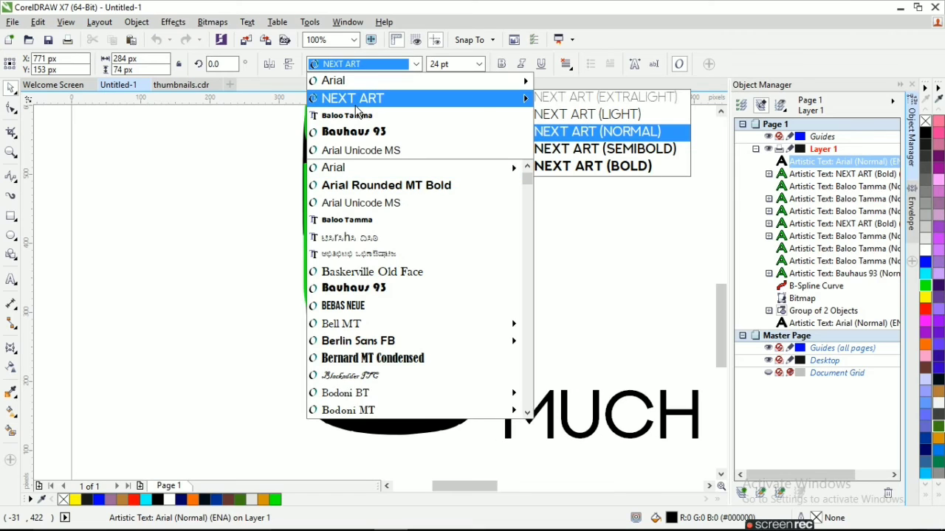
click(443, 98)
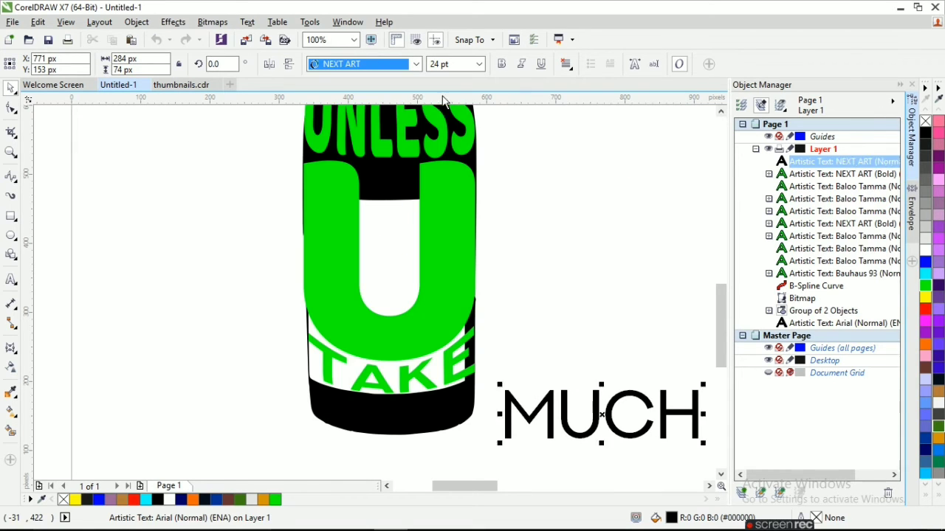
click(402, 64)
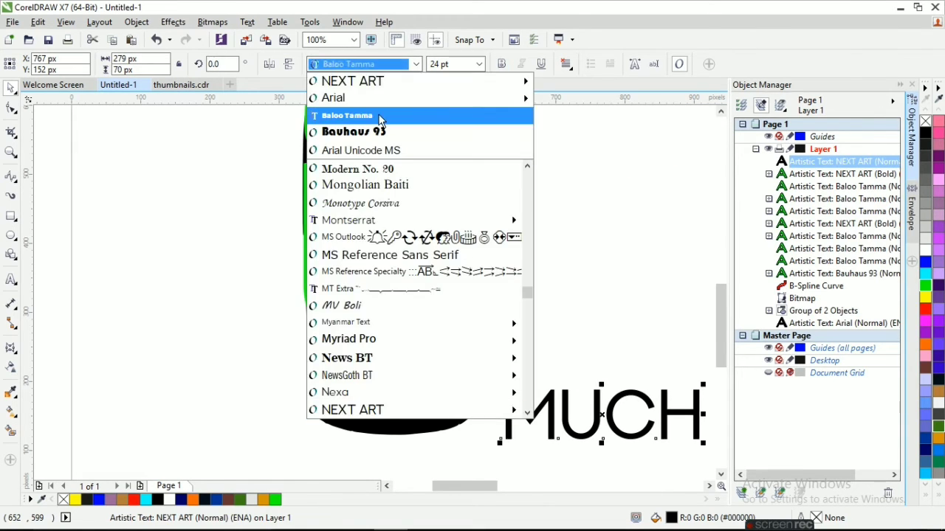
click(338, 116)
drag(595, 424, 408, 409)
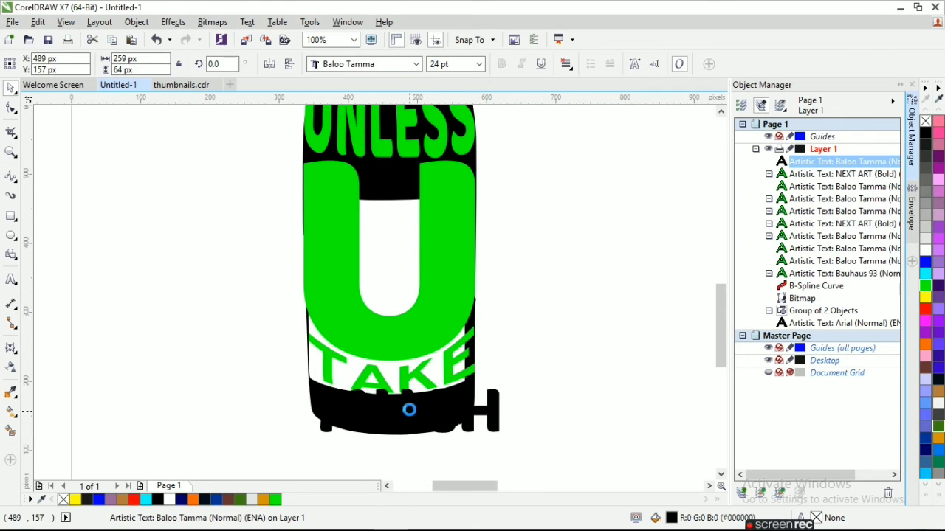
click(925, 285)
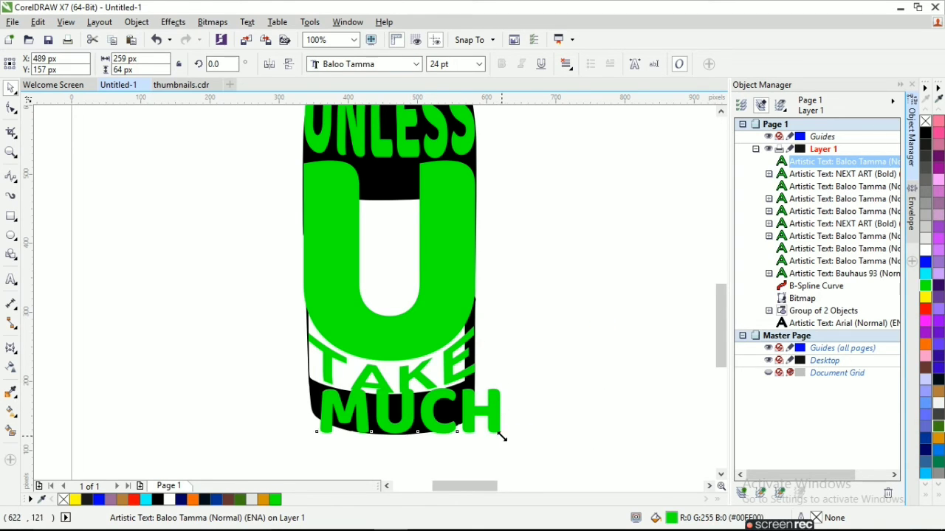
Step: Scale MUCH to about 242 × 50 px and position it to span the width of the bottle's base
drag(502, 437, 464, 427)
mouse_move(391, 408)
mouse_down()
mouse_move(381, 392)
mouse_move(378, 405)
mouse_up()
drag(450, 398, 479, 399)
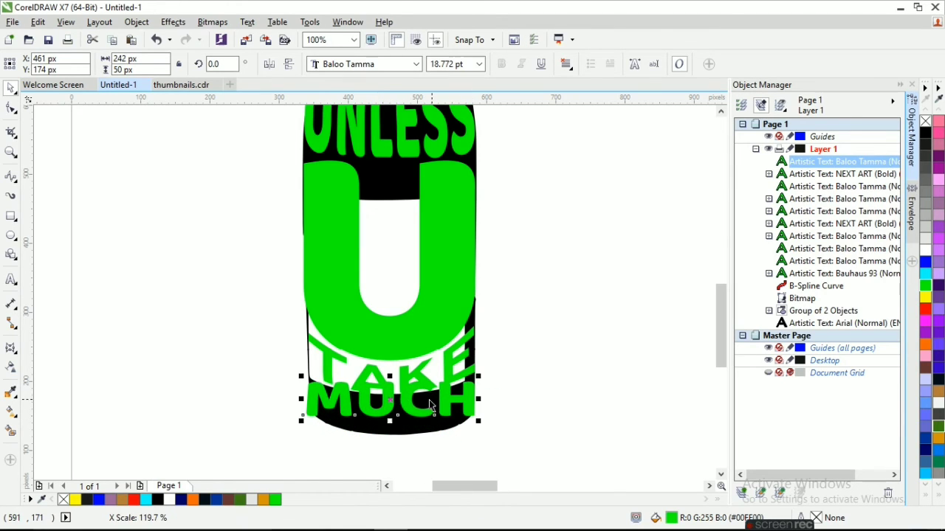
Step: Apply an envelope to MUCH and curve its bottom edge down to follow the bottle's rounded base
click(11, 344)
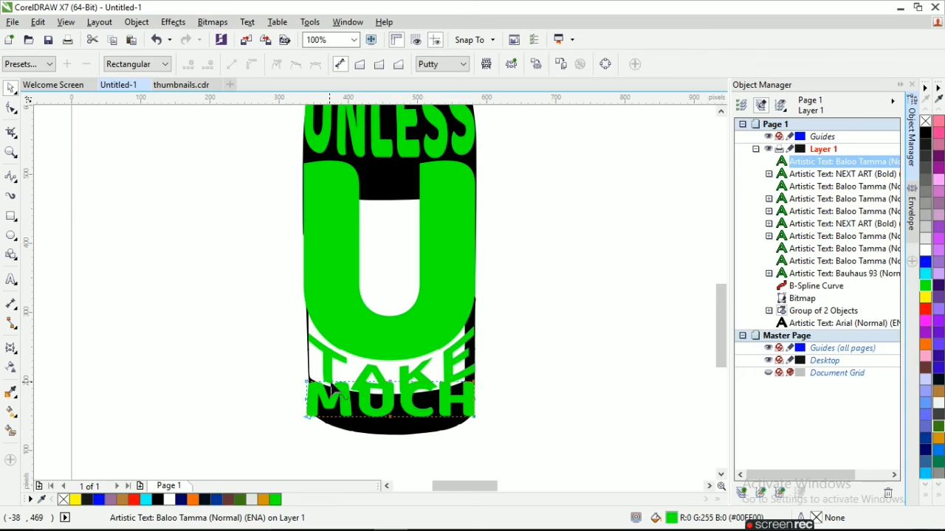
scroll(457, 369, up, 2)
scroll(443, 406, down, 2)
drag(438, 403, 438, 420)
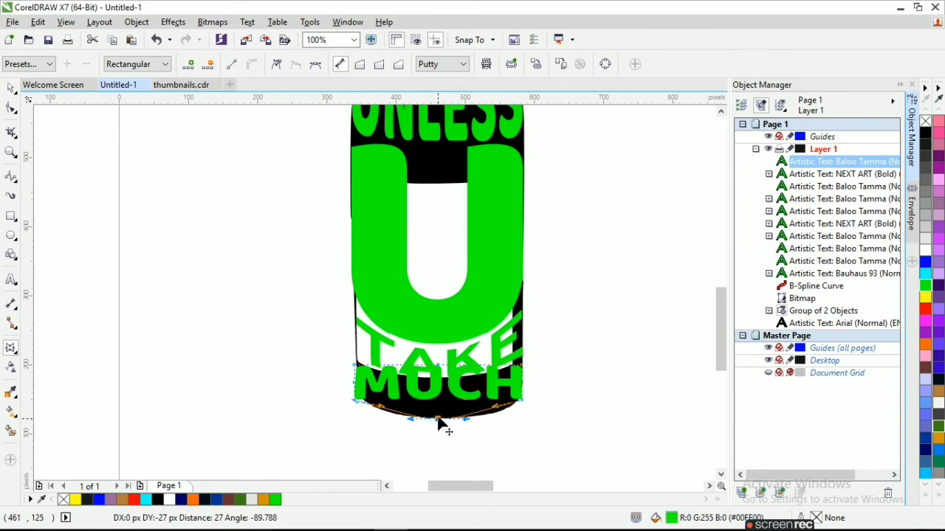
drag(491, 408, 497, 417)
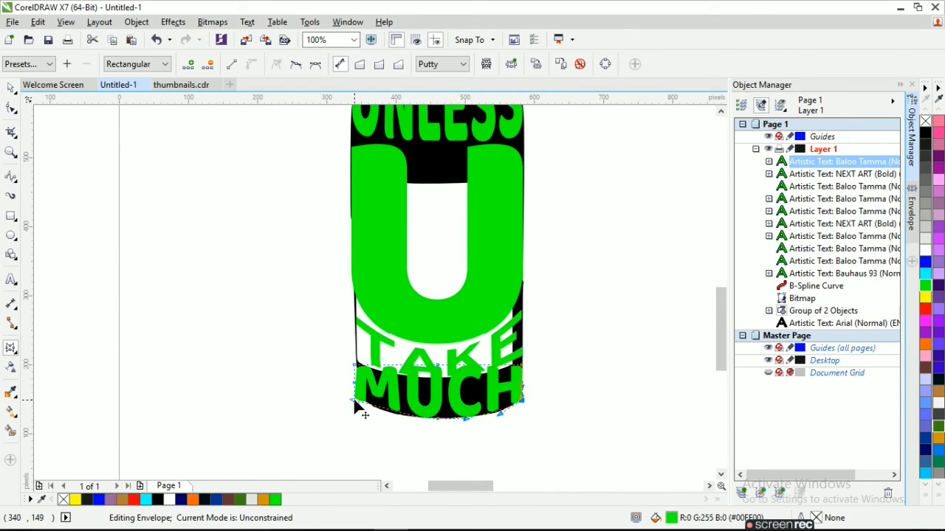
drag(355, 400, 377, 410)
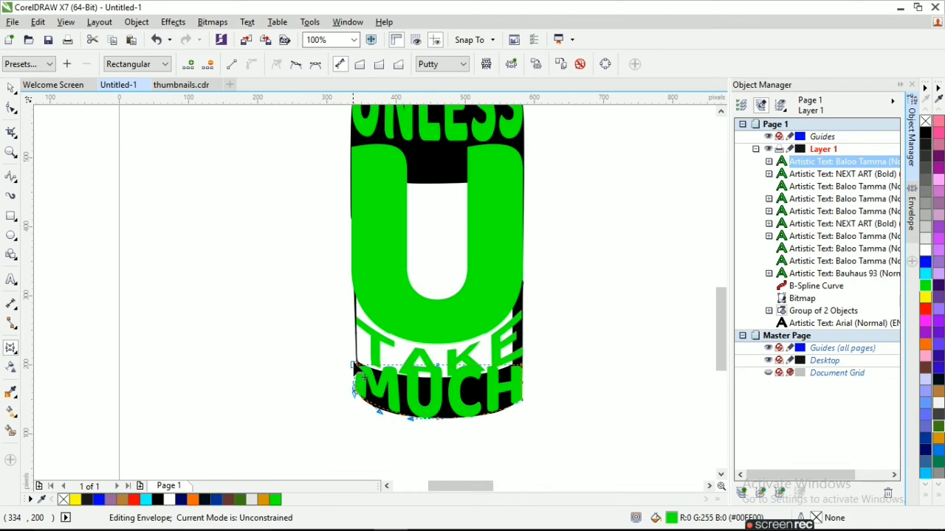
Step: Bend the top edge of the MUCH envelope down beneath TAKE and fit its left corners to the bottle's side
mouse_move(438, 366)
mouse_down()
mouse_move(440, 388)
mouse_move(443, 379)
mouse_up()
scroll(435, 381, up, 1)
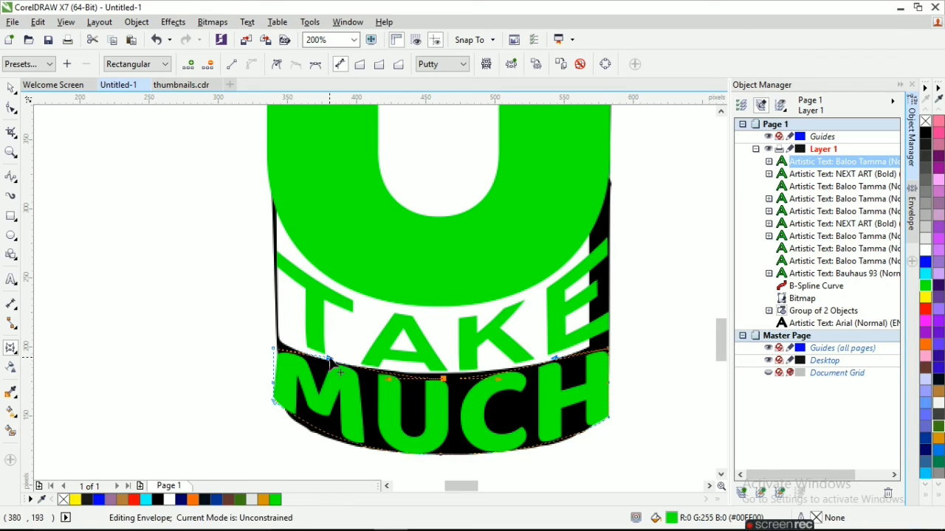
drag(330, 356, 277, 404)
scroll(280, 401, up, 1)
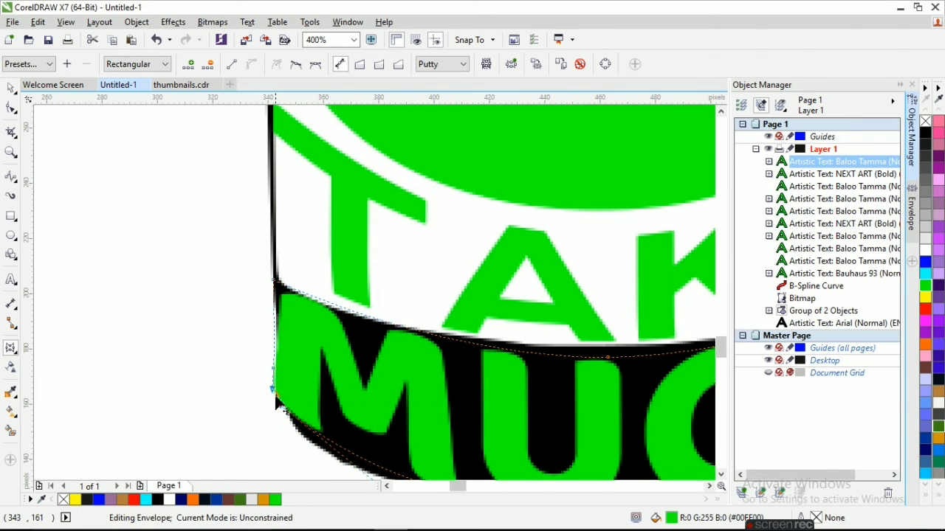
drag(278, 286, 274, 281)
scroll(264, 291, down, 1)
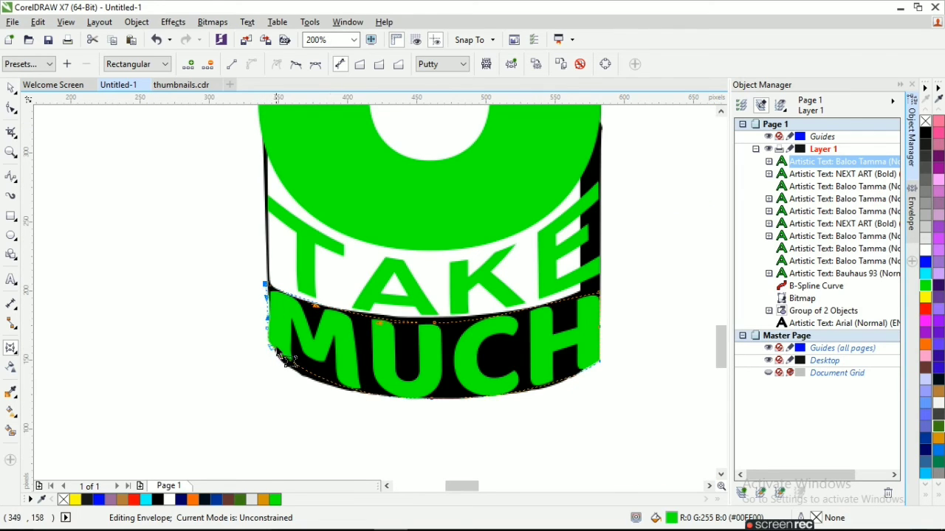
Step: Refine the MUCH envelope's lower-left curve, top middle and right corners so the word fills the bottle's base
drag(319, 383, 282, 382)
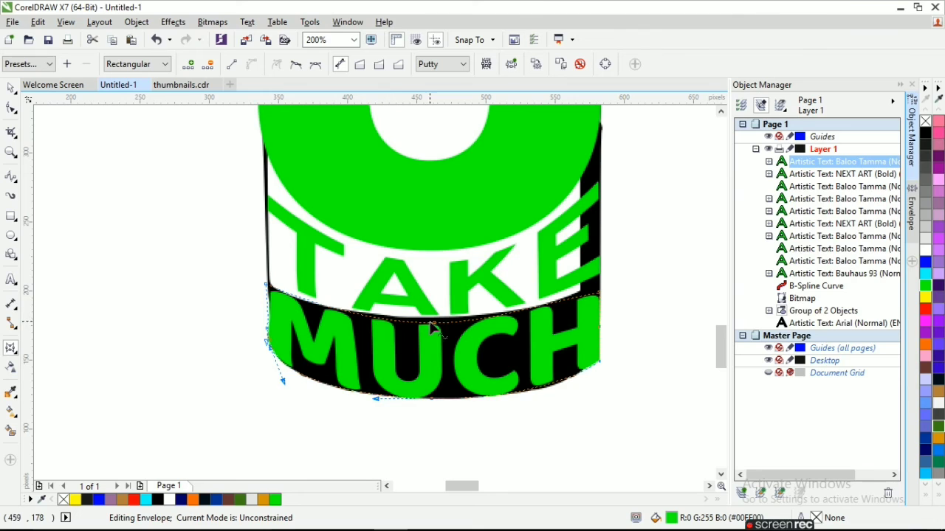
drag(430, 322, 433, 318)
drag(593, 303, 600, 283)
drag(546, 298, 554, 312)
drag(596, 367, 596, 369)
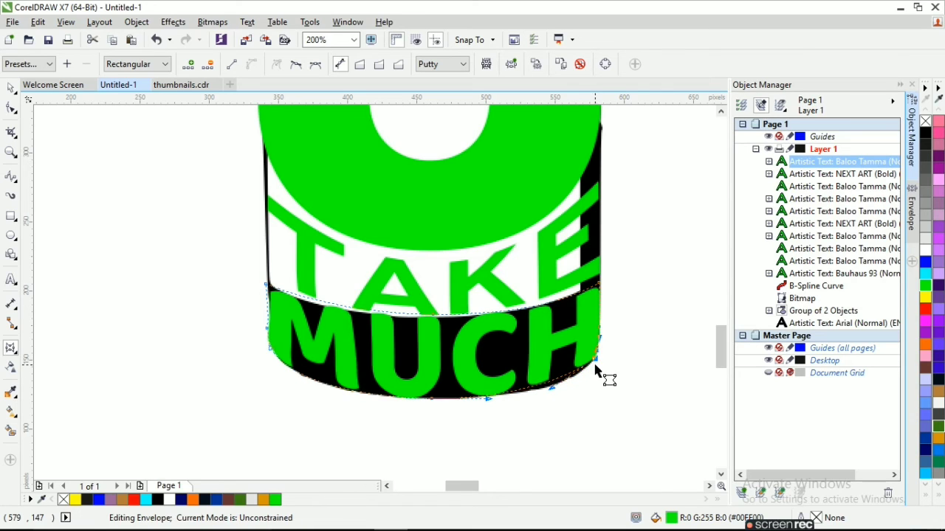
click(437, 313)
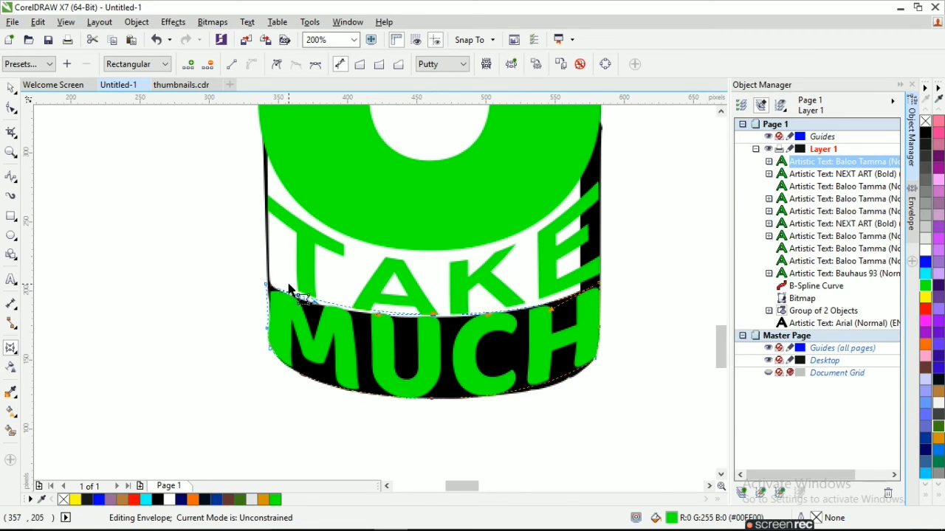
Step: Add the artistic text TOO in NEXT ART and shrink it to about 28 × 10 px between the T and A of TAKE
key(F8)
click(118, 315)
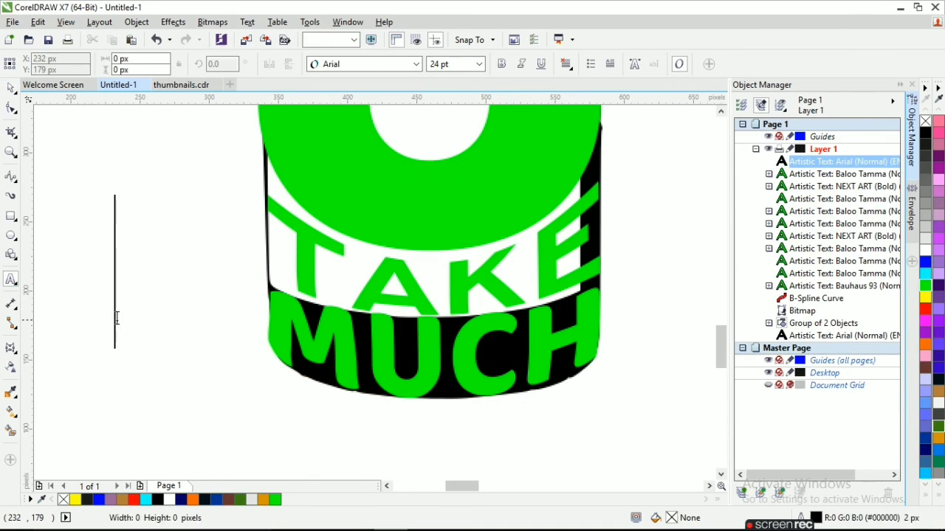
text(TOO)
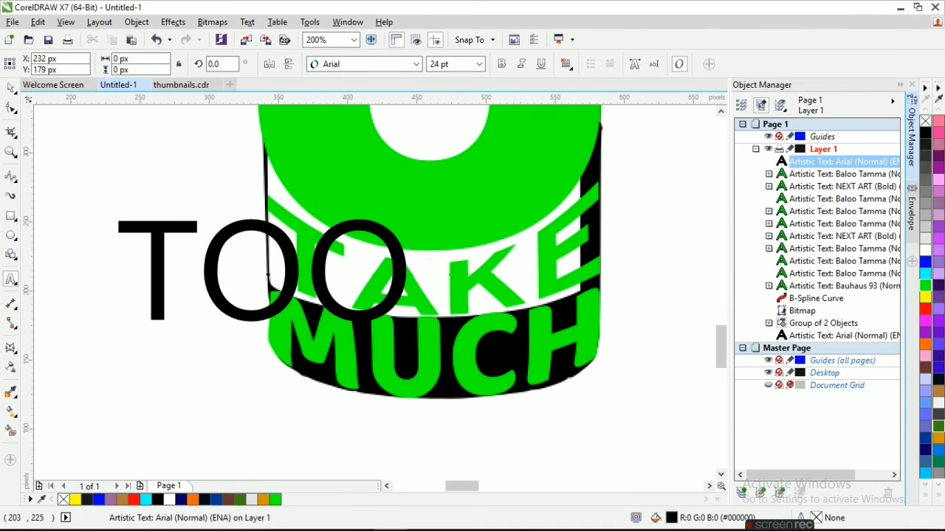
key(ctrl+space)
click(380, 64)
click(383, 112)
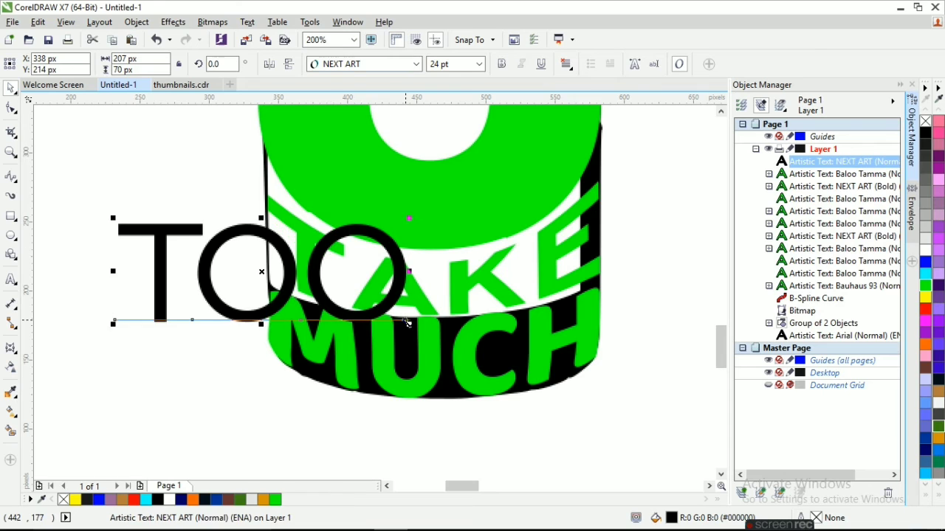
drag(407, 322, 364, 301)
click(465, 421)
Step: Delete the bottle bitmap behind the lettering
scroll(465, 426, down, 4)
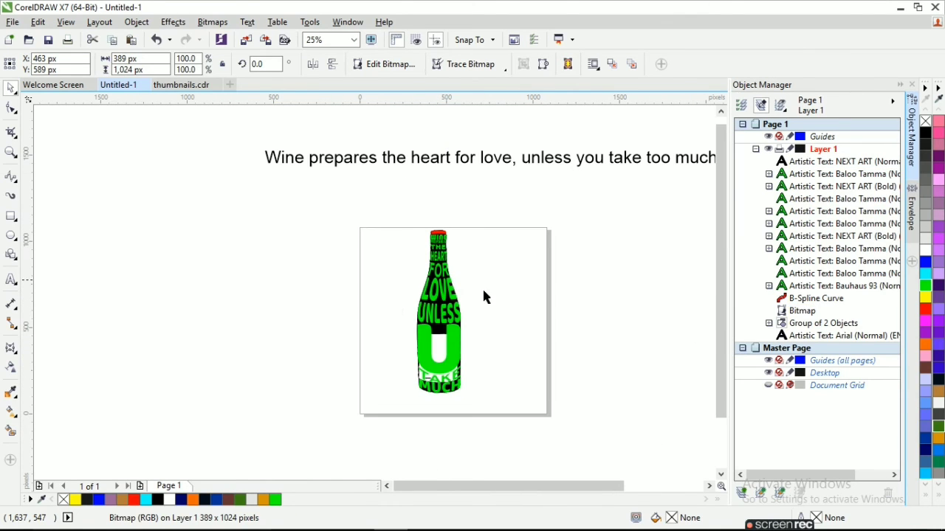
click(483, 295)
click(803, 311)
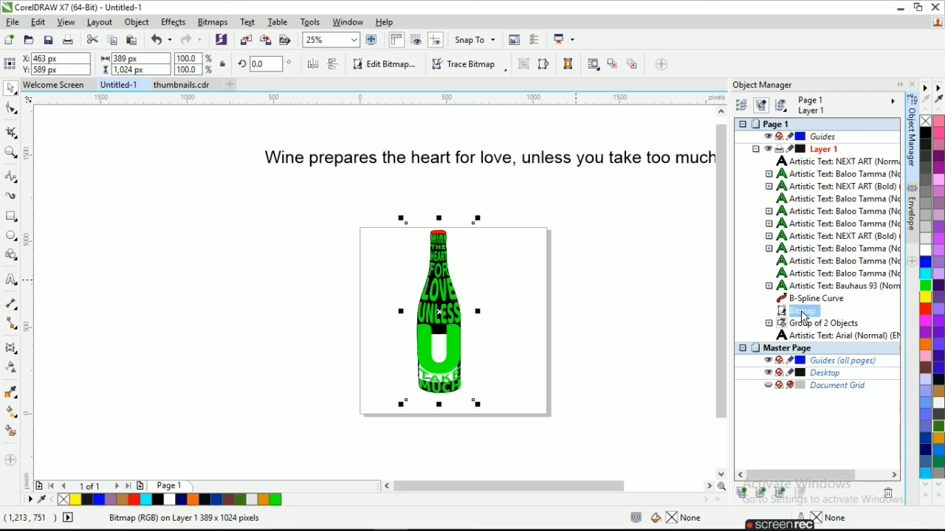
key(Delete)
Step: Fill all the words from WINE down through UNLESS with black
scroll(449, 336, up, 1)
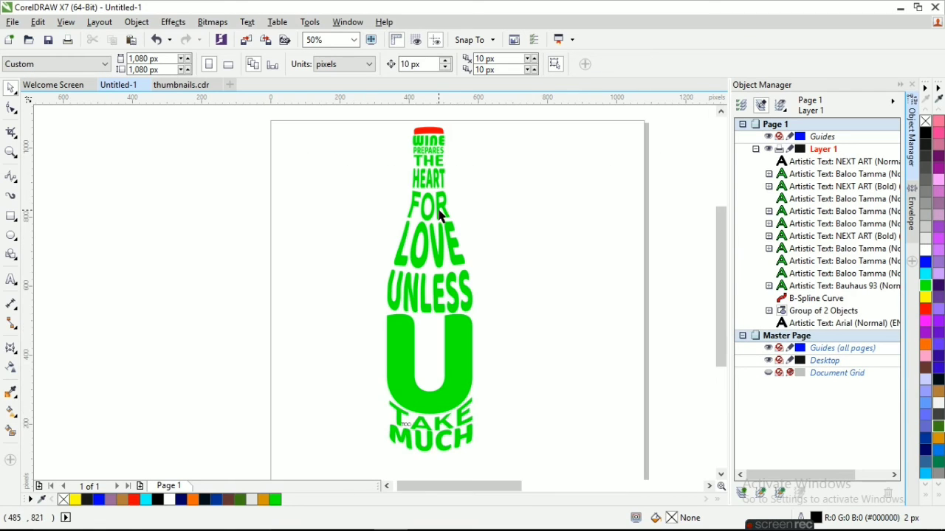
drag(391, 138, 482, 308)
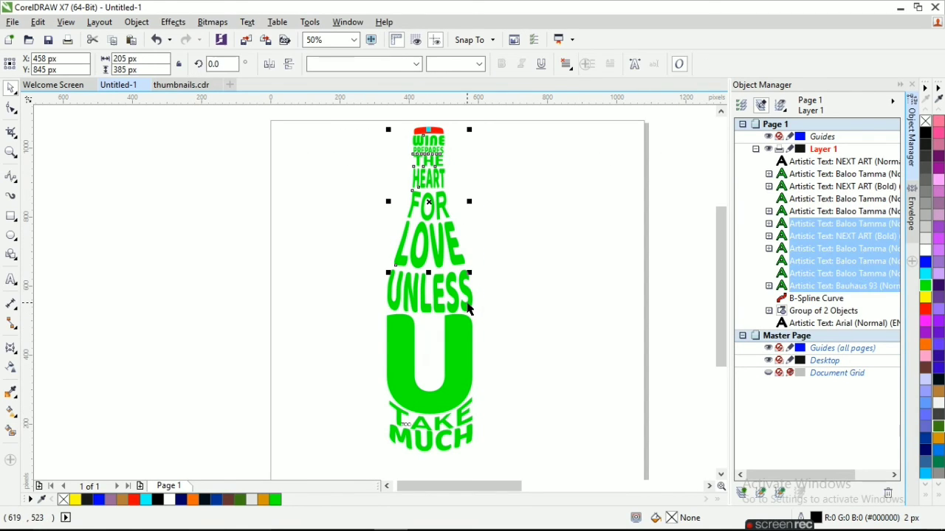
click(925, 133)
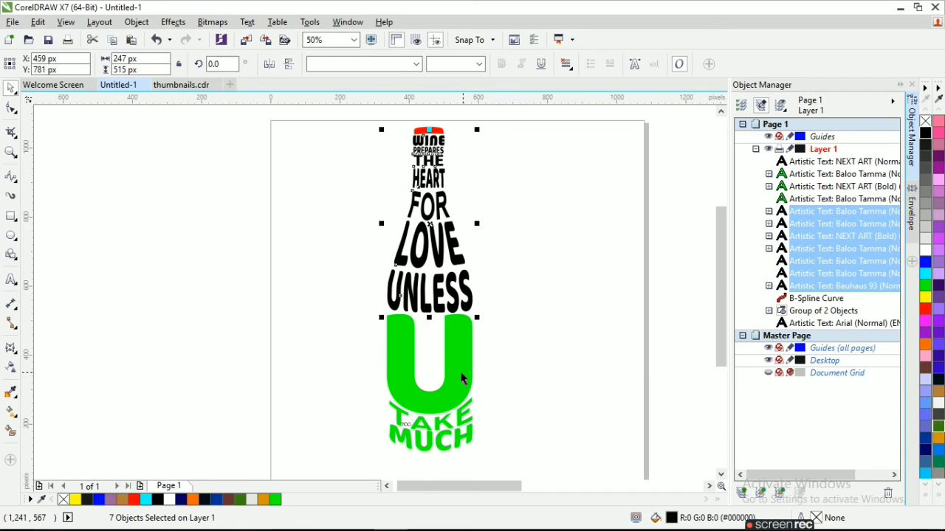
Step: Fill the large letter U with red and the word TAKE with black
click(842, 199)
click(459, 431)
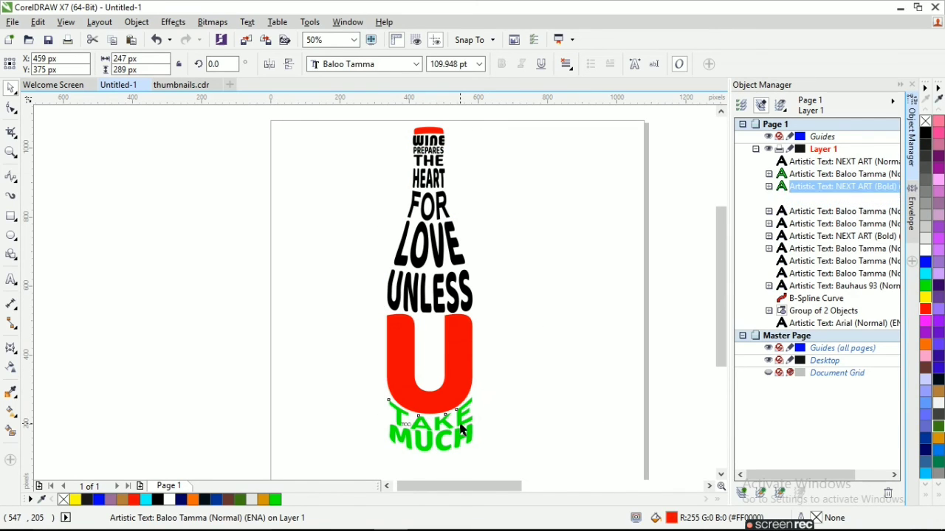
click(925, 133)
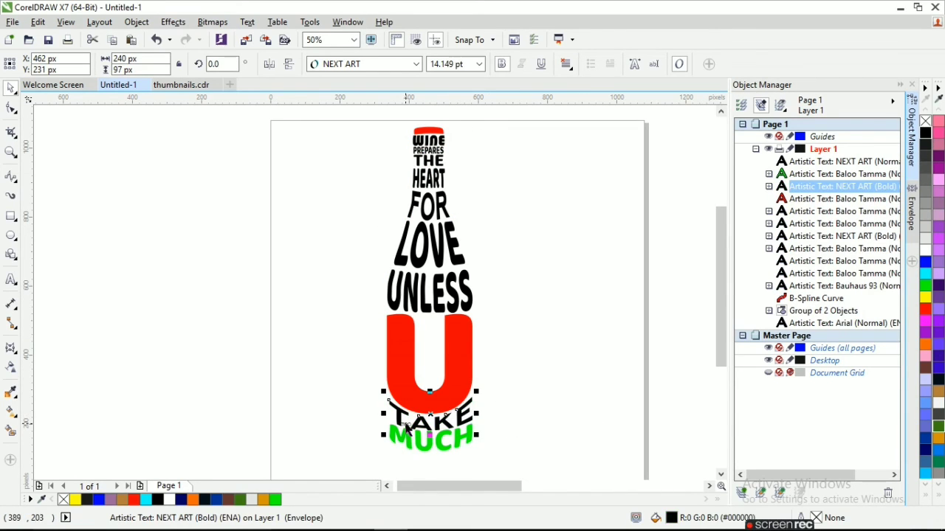
Step: Colour the small word TOO red and the word MUCH black
scroll(408, 427, up, 2)
click(403, 422)
click(928, 313)
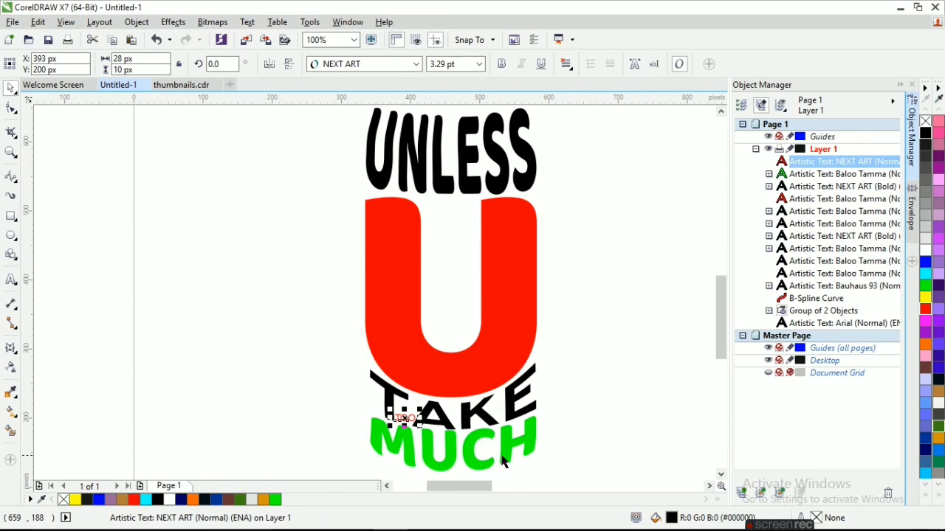
click(493, 459)
click(927, 310)
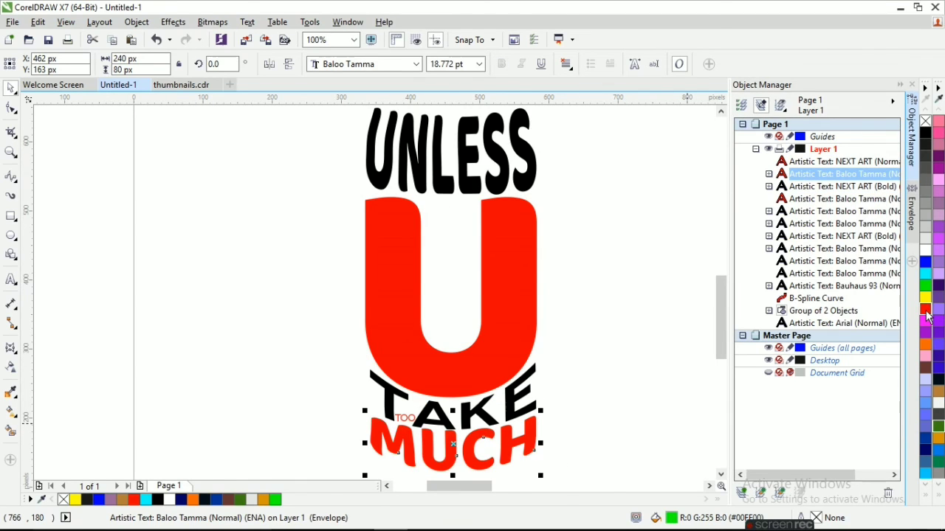
click(930, 140)
Step: Change the font of the small word TOO to Baloo Tamma
scroll(450, 424, up, 2)
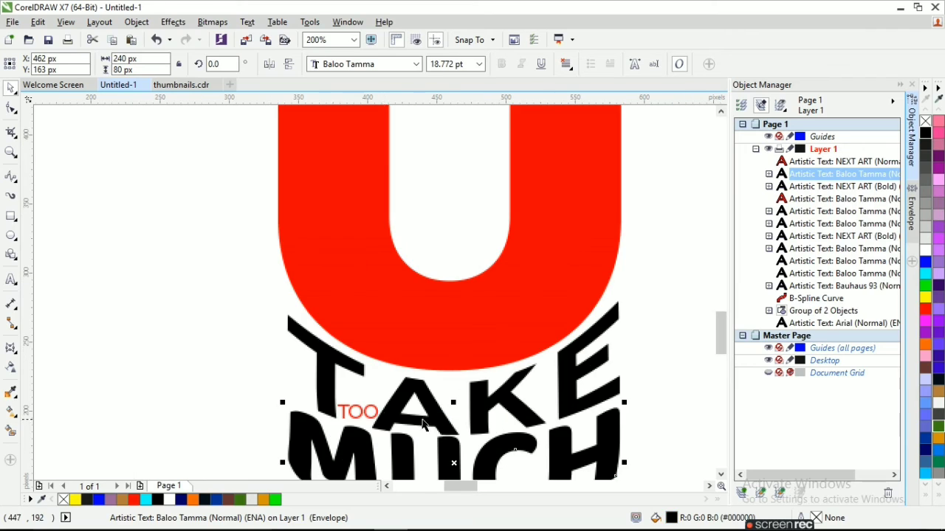
click(358, 411)
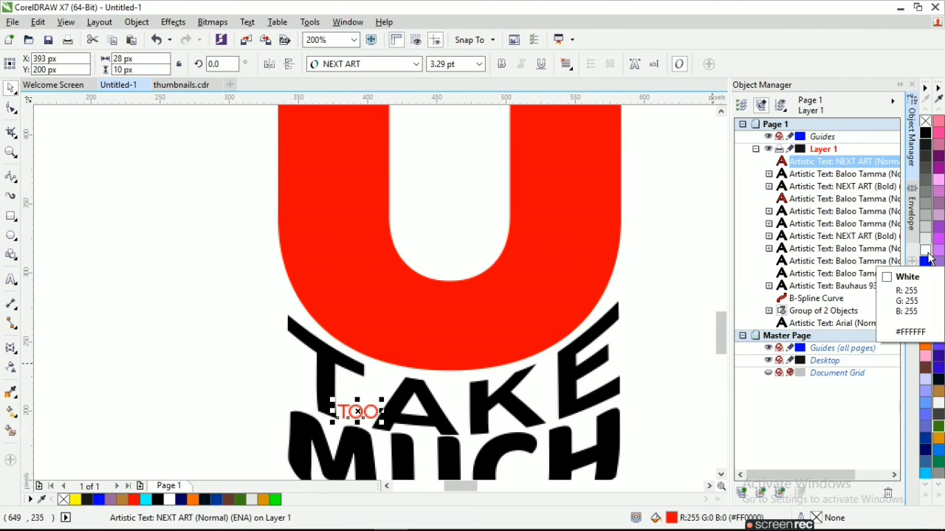
click(380, 63)
click(383, 96)
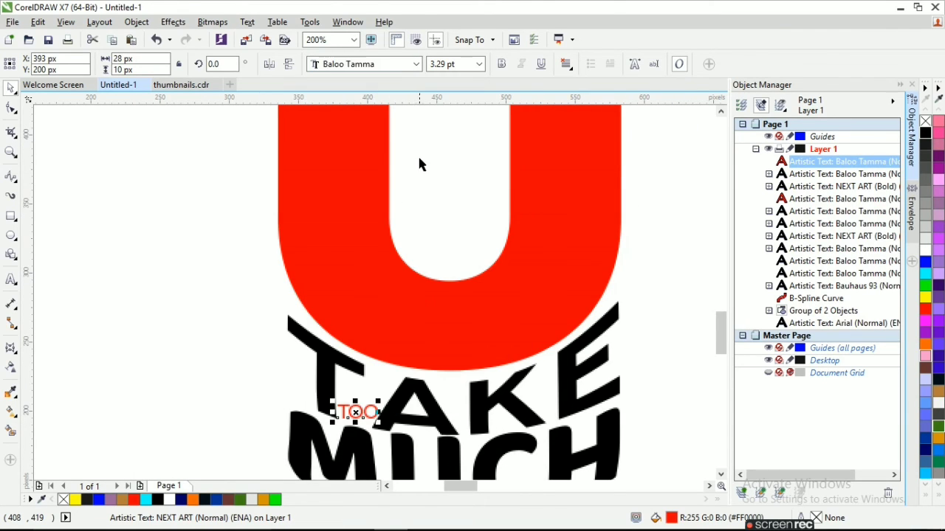
scroll(425, 287, down, 1)
key(Escape)
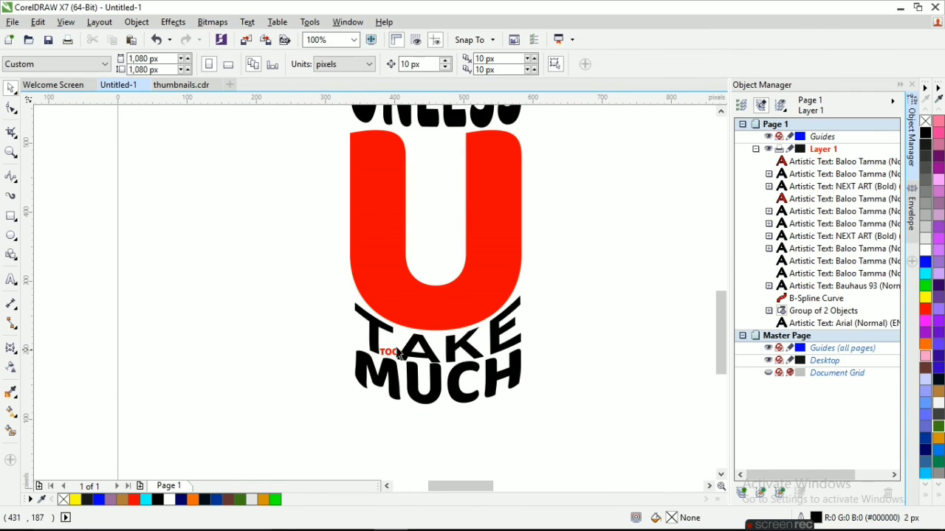
Step: Group all the bottle's words together with the red cap
scroll(524, 340, down, 1)
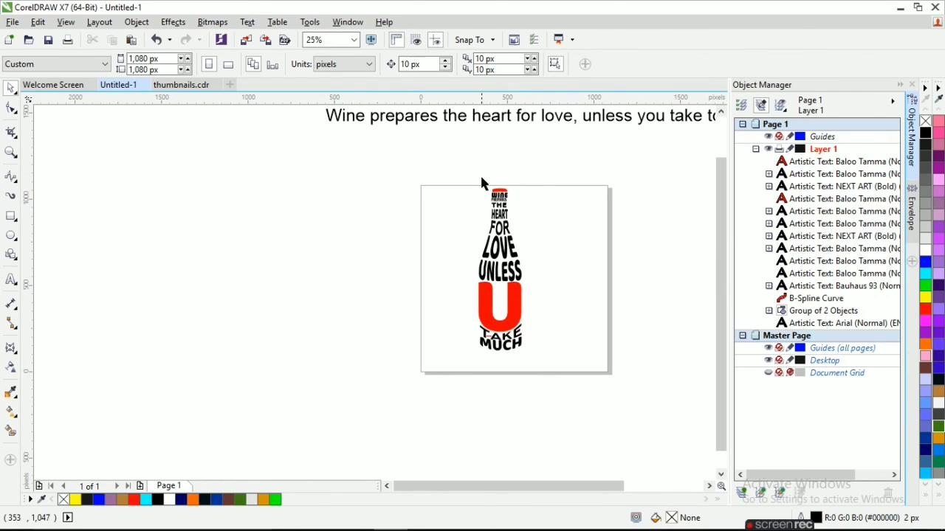
drag(480, 171, 555, 358)
right_click(505, 299)
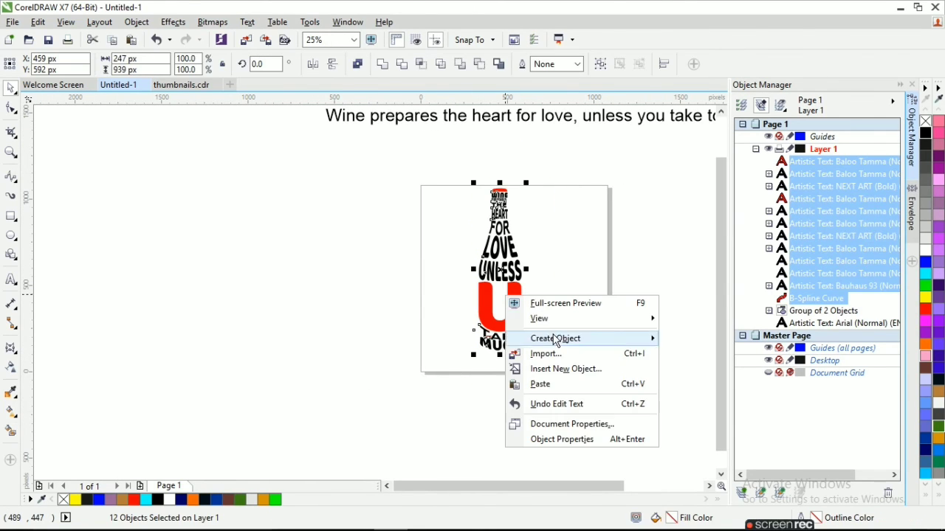
key(Escape)
right_click(493, 221)
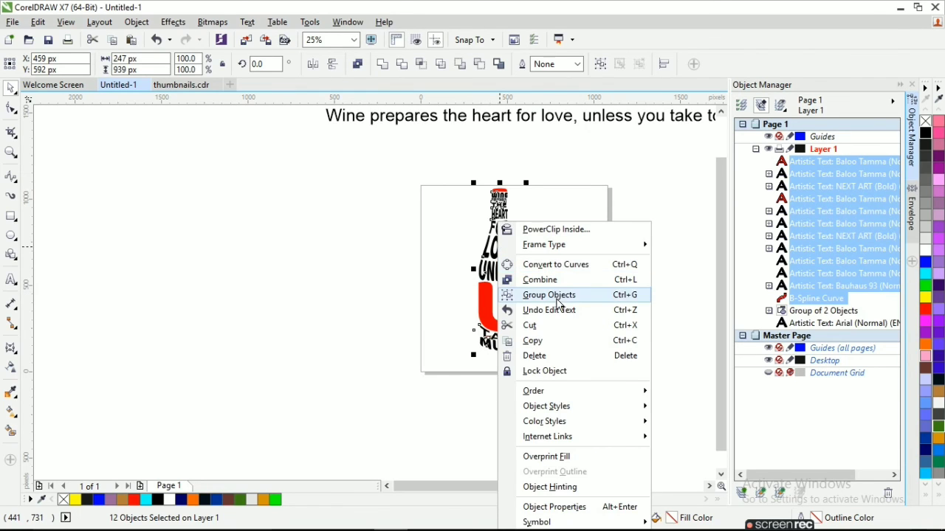
click(552, 296)
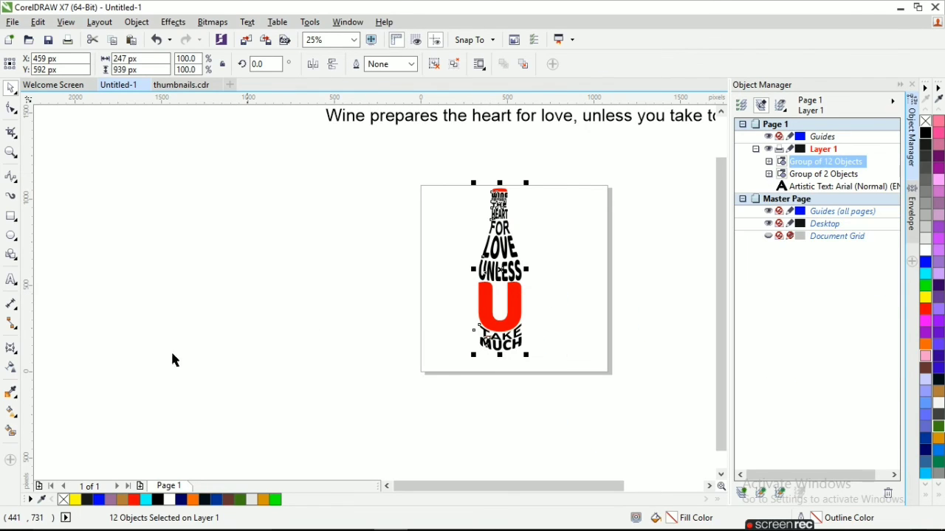
Step: Apply the Perspective Top Right drop shadow preset to the bottle group
click(11, 347)
click(56, 347)
click(35, 63)
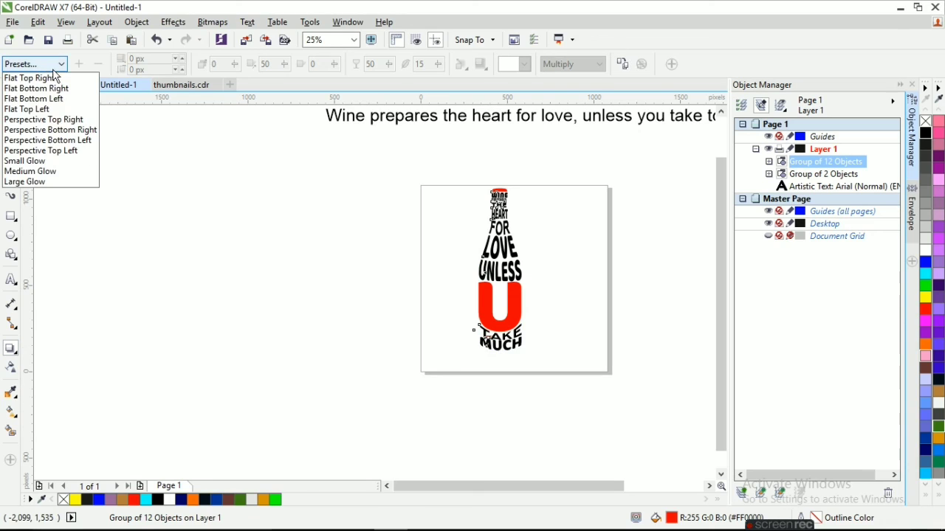
click(75, 118)
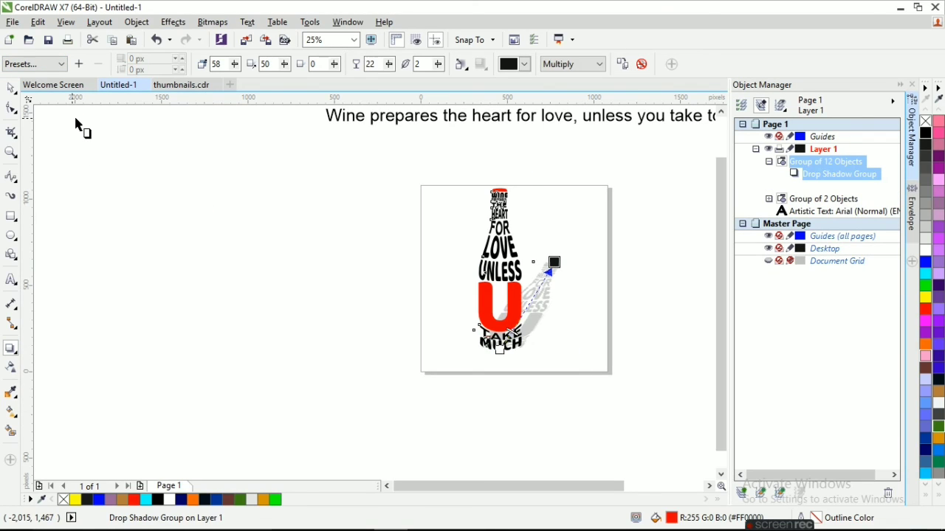
Step: Set the bottle's drop shadow feathering to 33
mouse_move(800, 523)
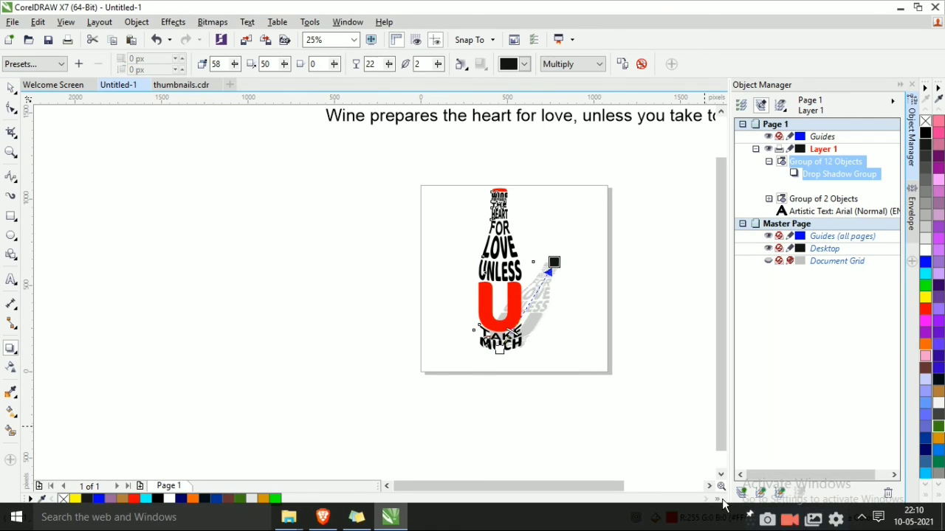
click(438, 67)
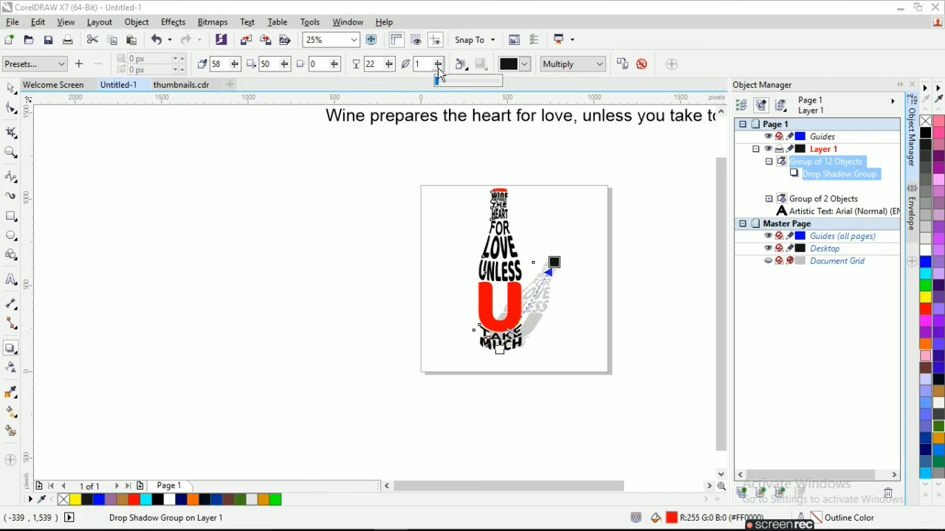
drag(445, 86, 460, 81)
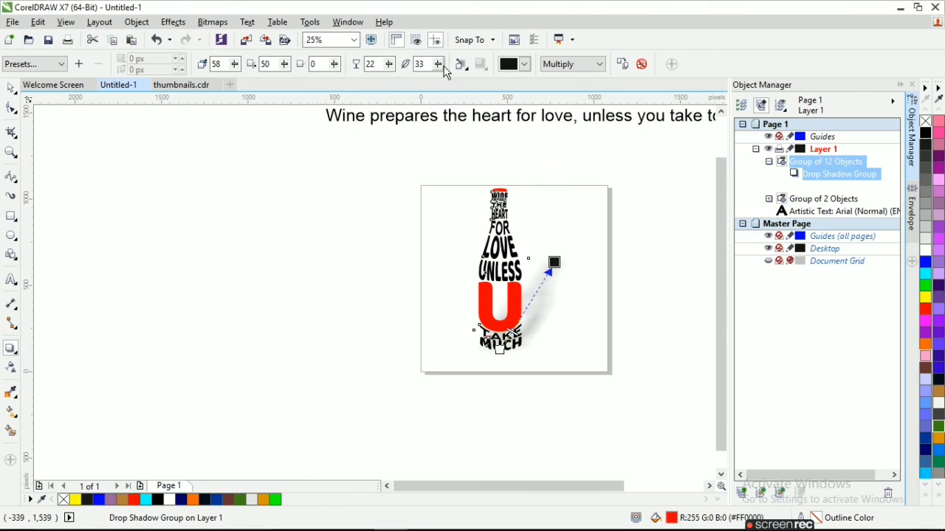
Step: Set the bottle's drop shadow opacity to 51 and scale the bottle with its shadow down slightly within the page
mouse_move(524, 315)
mouse_down()
mouse_move(547, 291)
mouse_move(528, 305)
mouse_up()
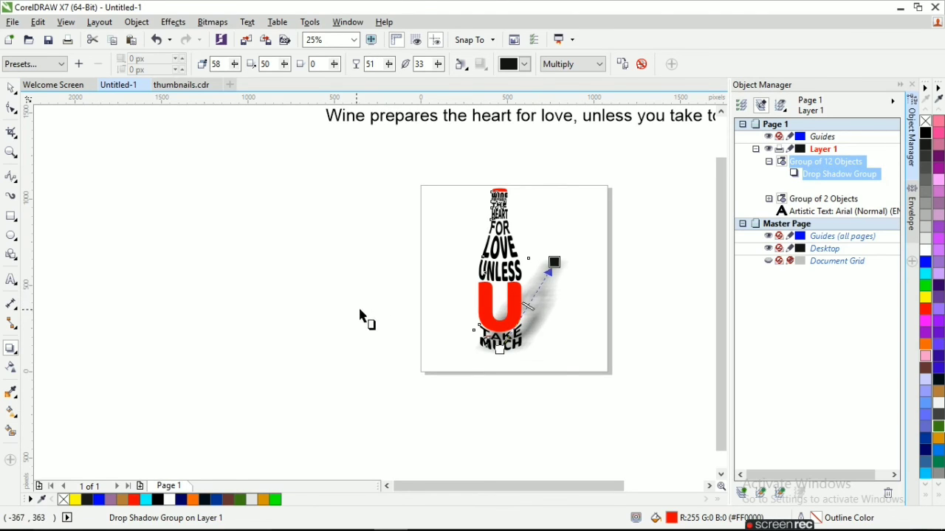
scroll(362, 316, down, 2)
drag(392, 253, 451, 354)
drag(454, 257, 453, 264)
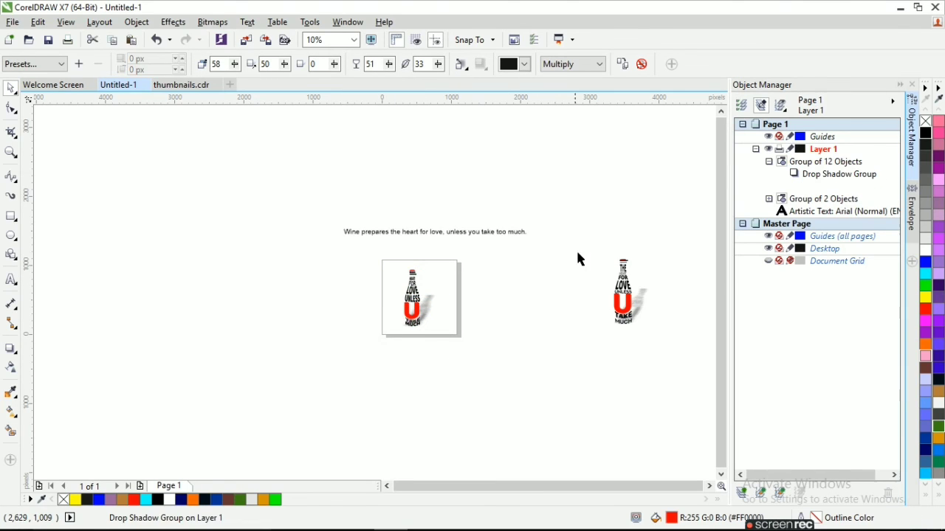
Step: Scale down the second shadowed bottle outside the page and place it on the page to the right of the first bottle
drag(577, 251, 666, 342)
drag(659, 256, 654, 268)
drag(625, 299, 449, 301)
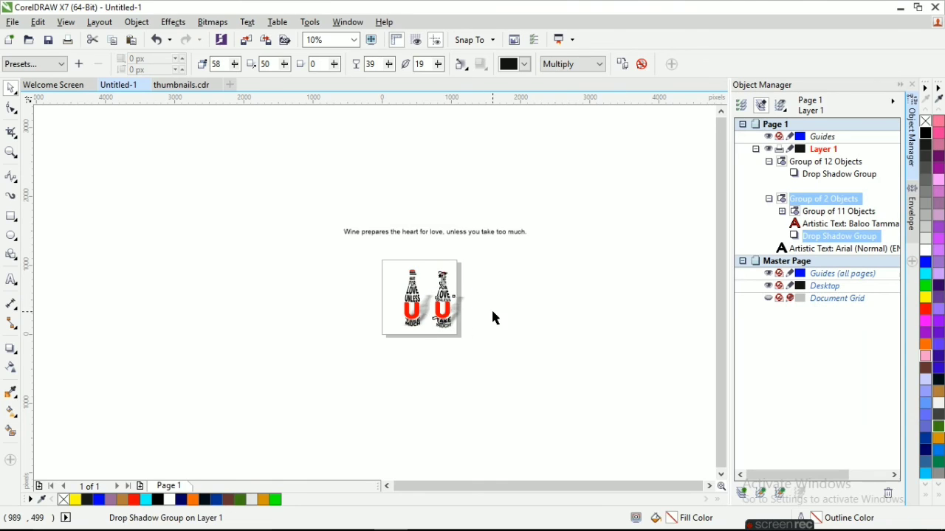
click(491, 317)
Step: Compare the lettering and drop shadows of the two bottles side by side at 50% zoom
scroll(438, 292, up, 4)
scroll(426, 356, down, 3)
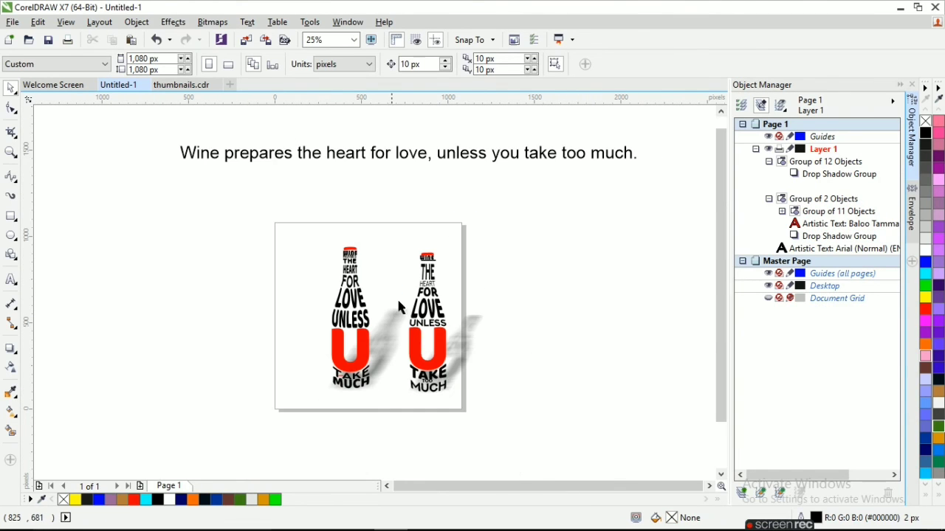
scroll(424, 410, up, 1)
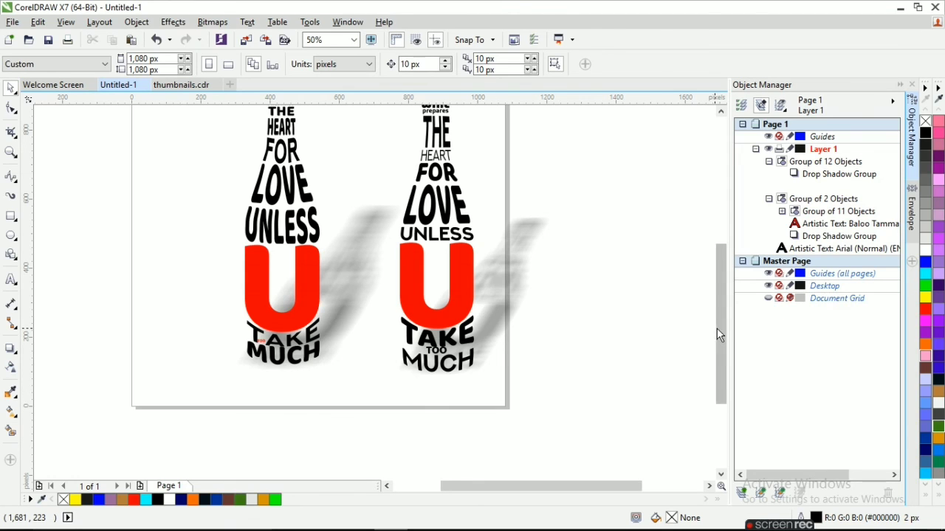
drag(717, 328, 721, 295)
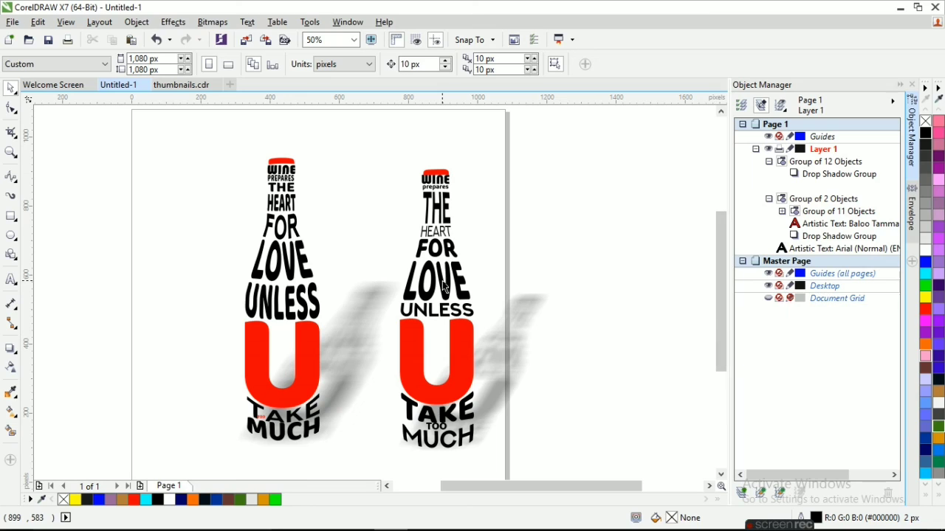
mouse_move(790, 522)
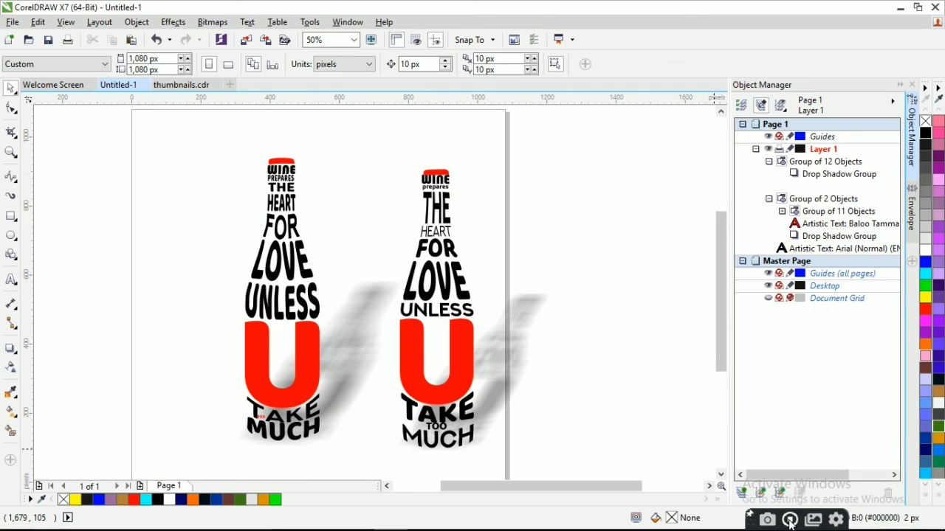